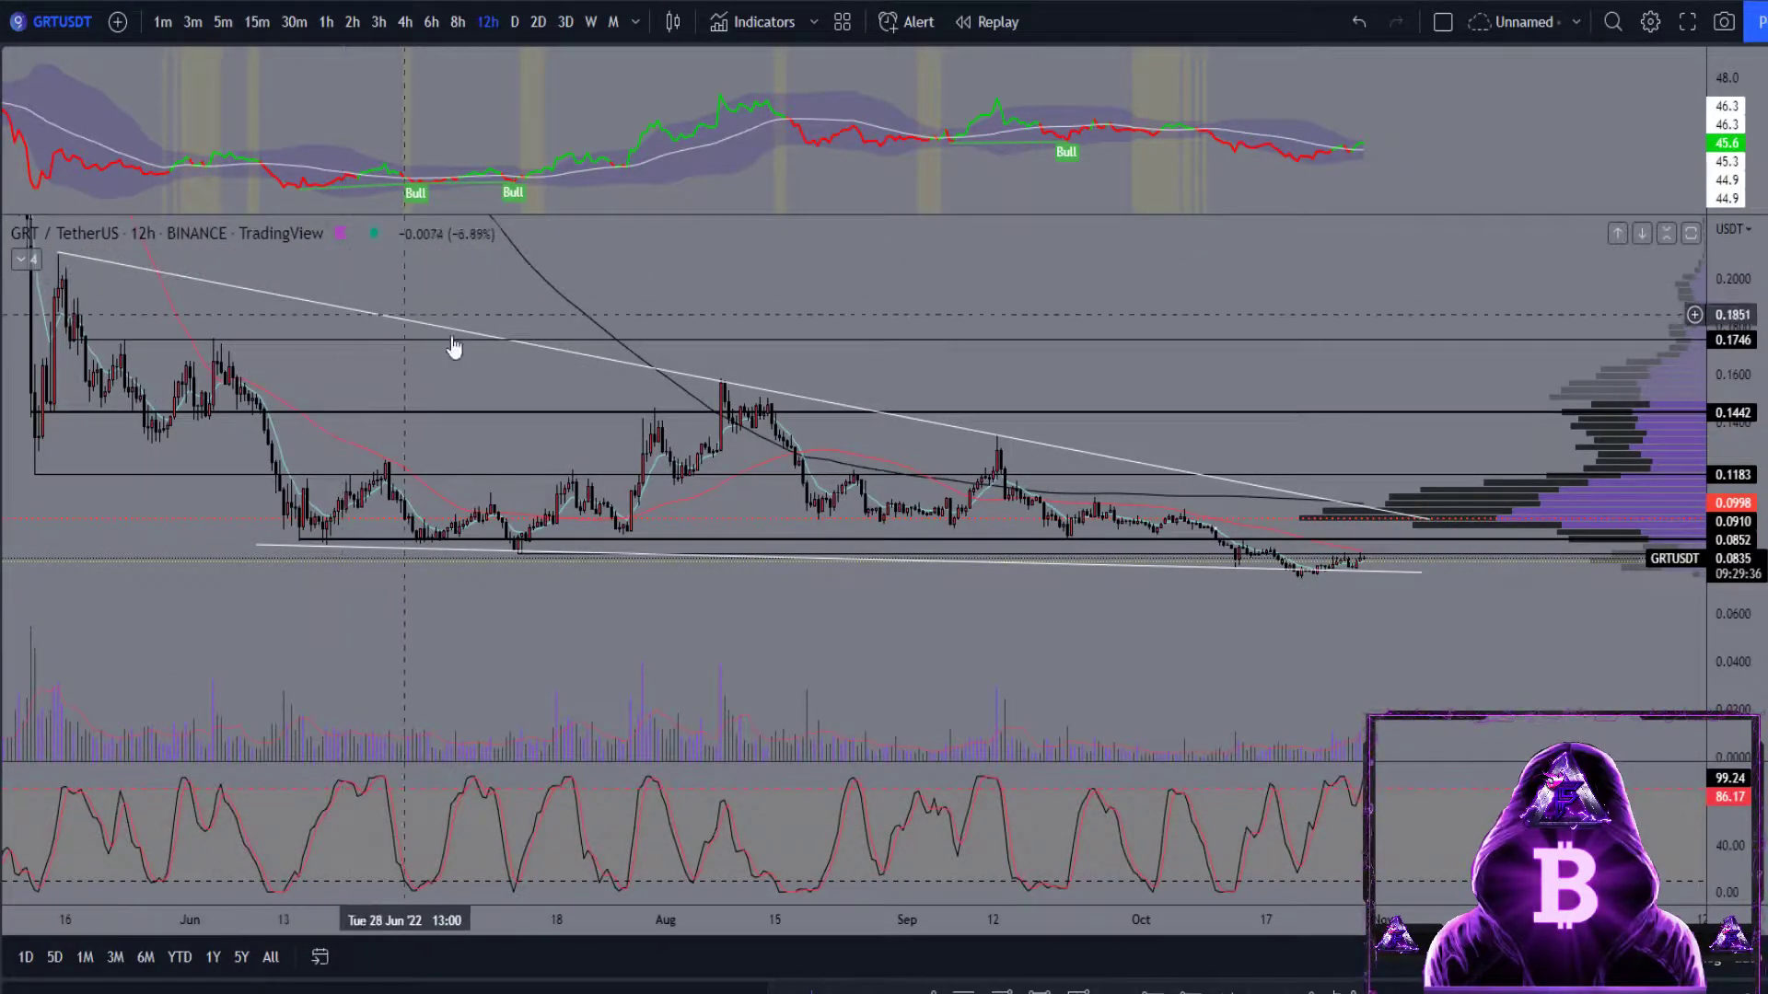
- Sketch a zigzag brush path rising from the latest candle, retesting the 0.0852 level and climbing just above the 0.0910 level
drag(1729, 655, 1731, 589)
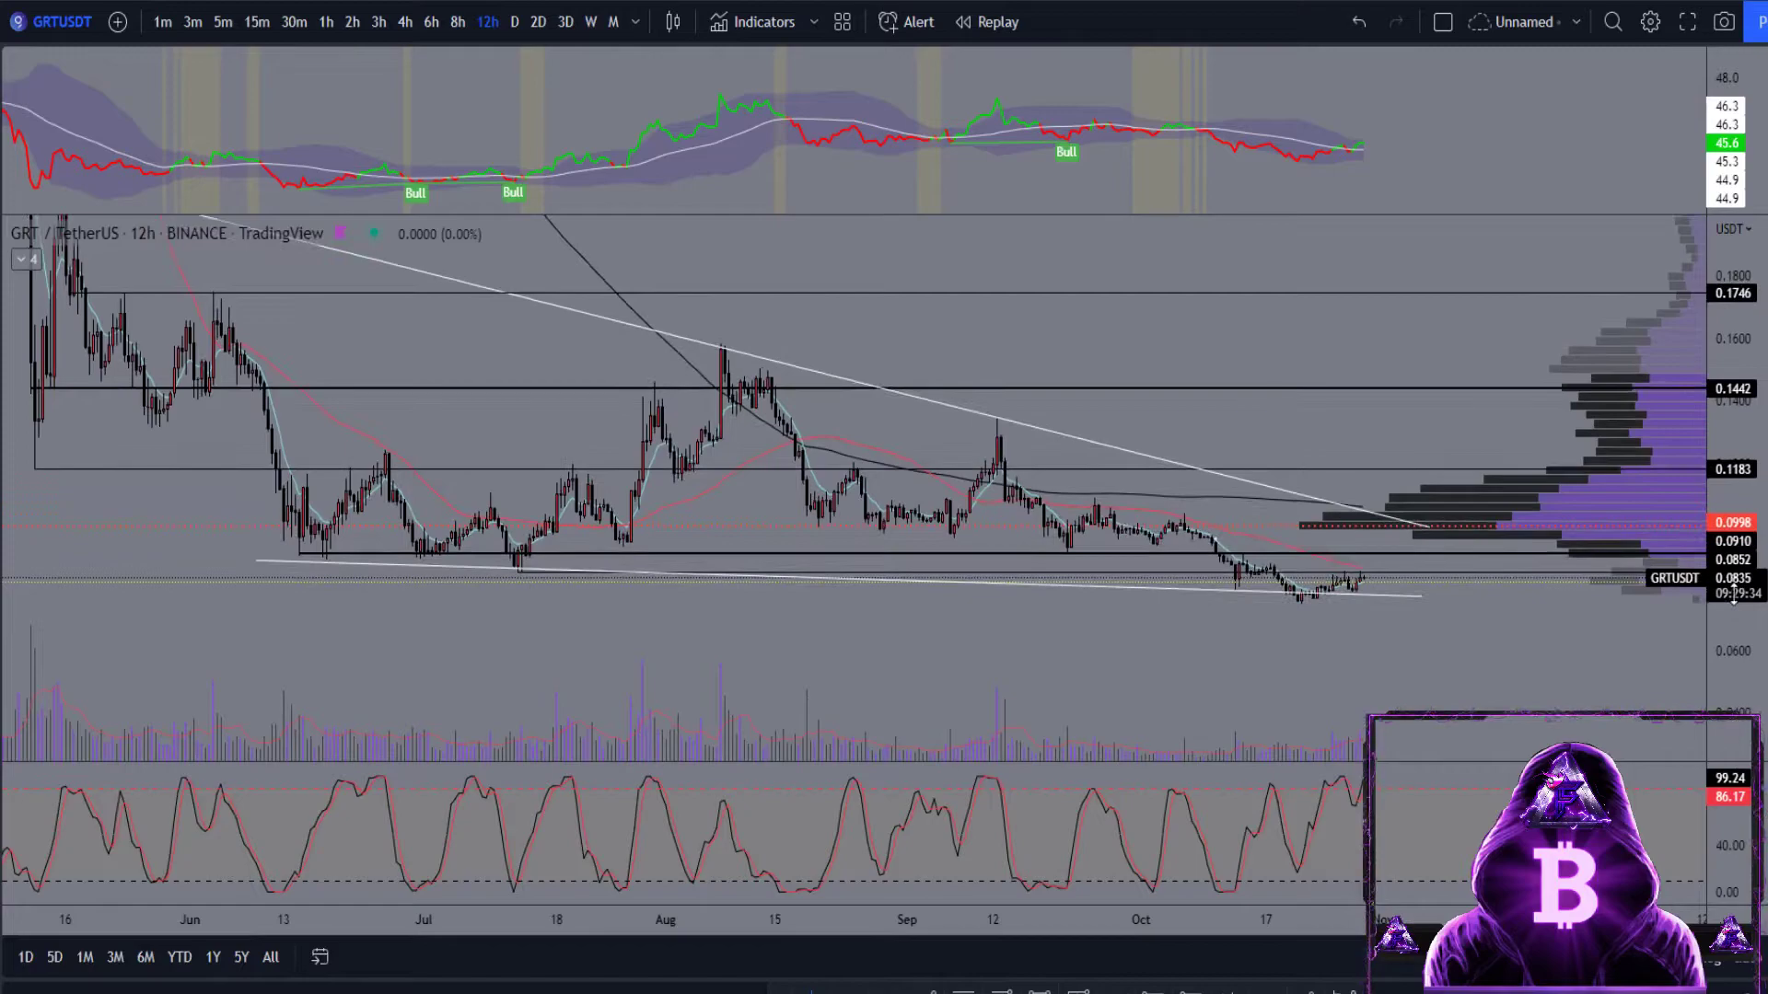
scroll(1252, 645, up, 3)
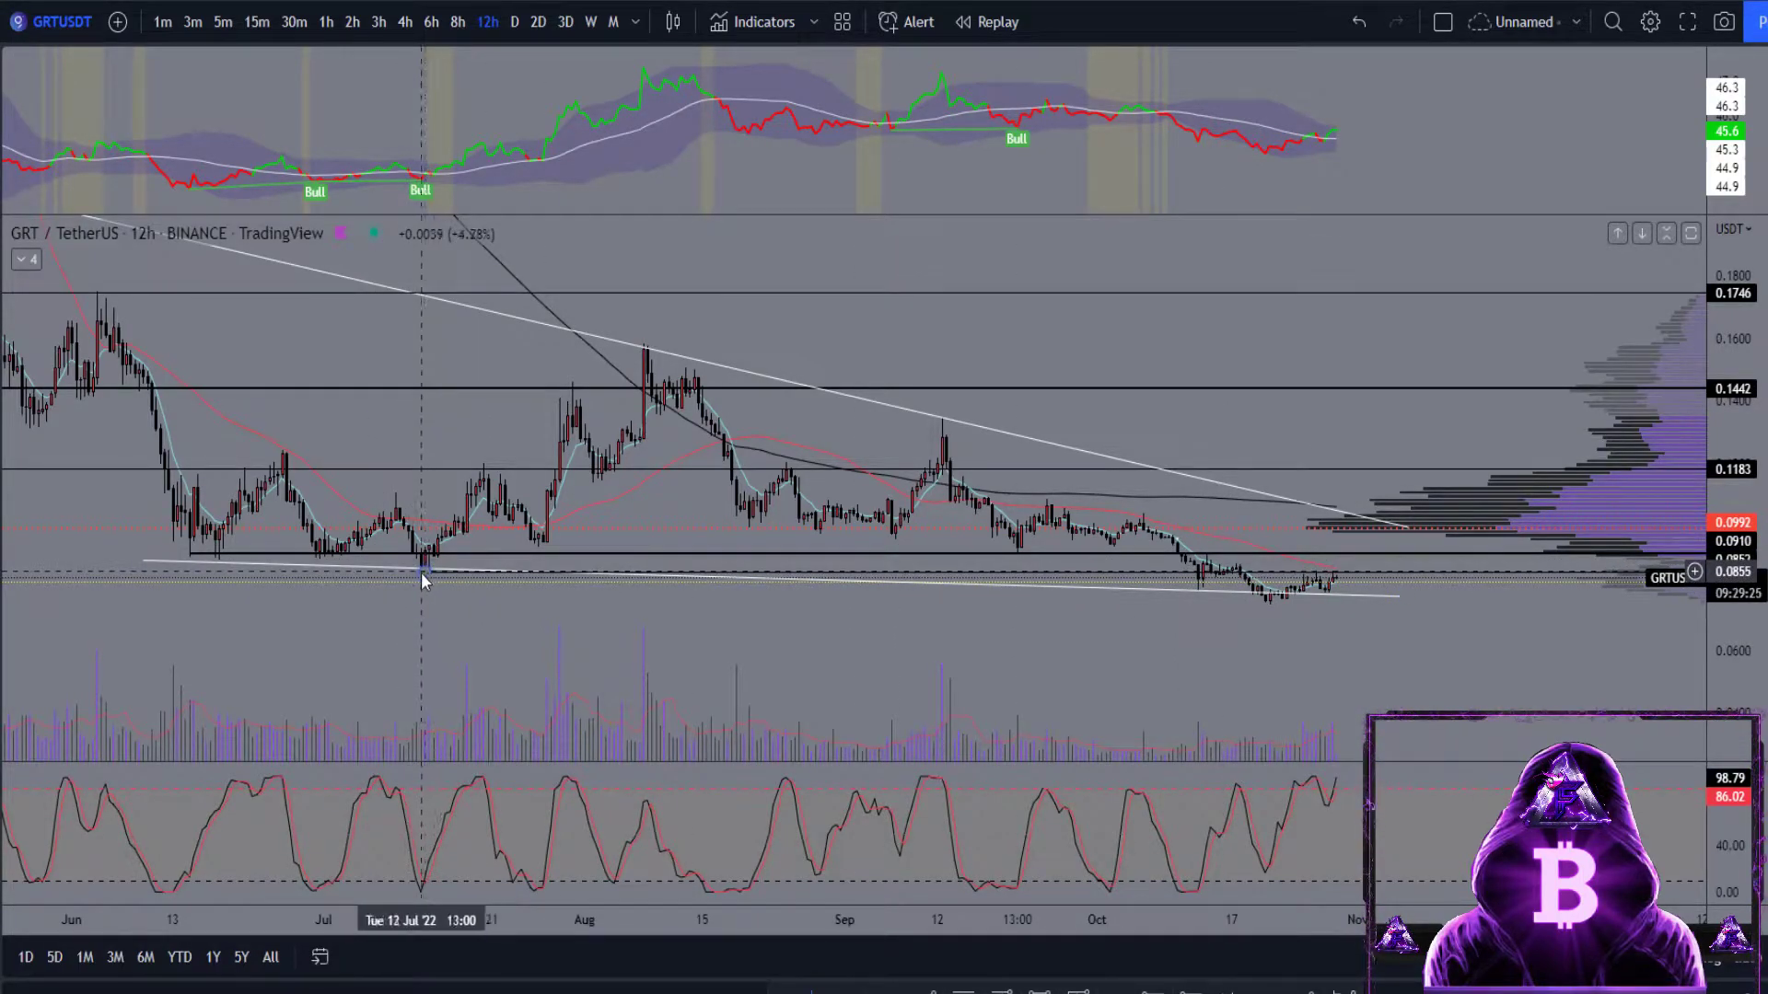
drag(1730, 648, 1729, 590)
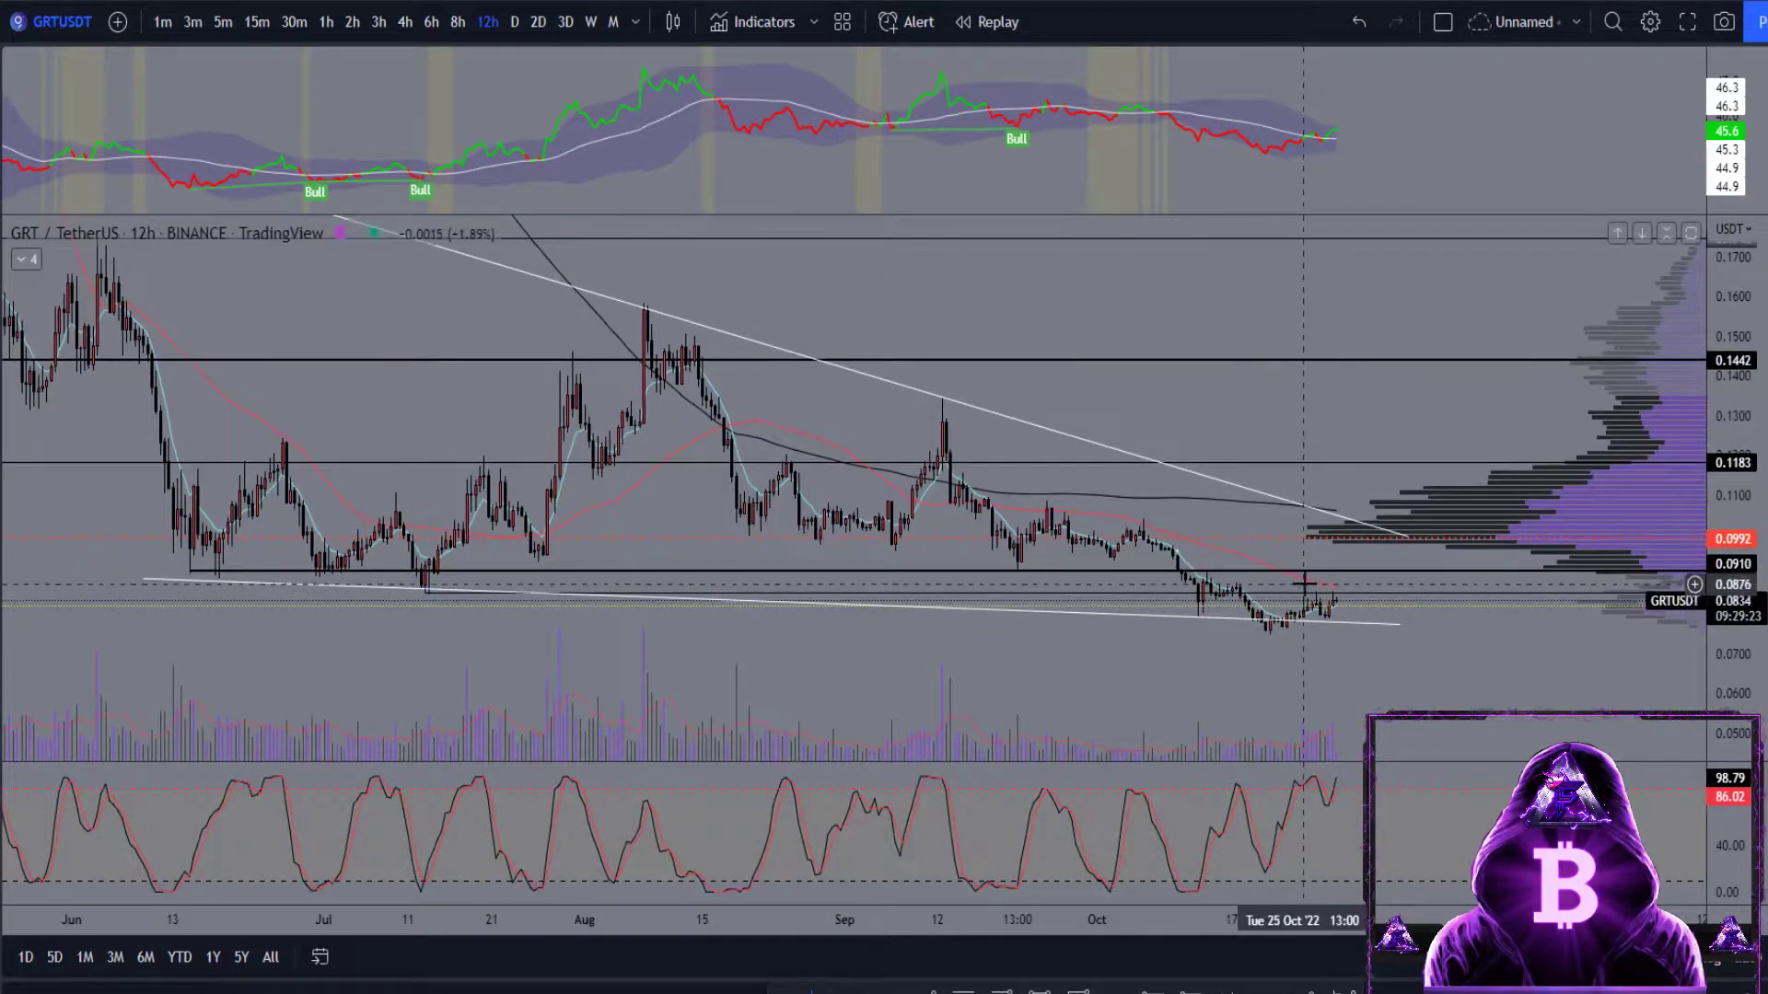
scroll(1372, 634, up, 2)
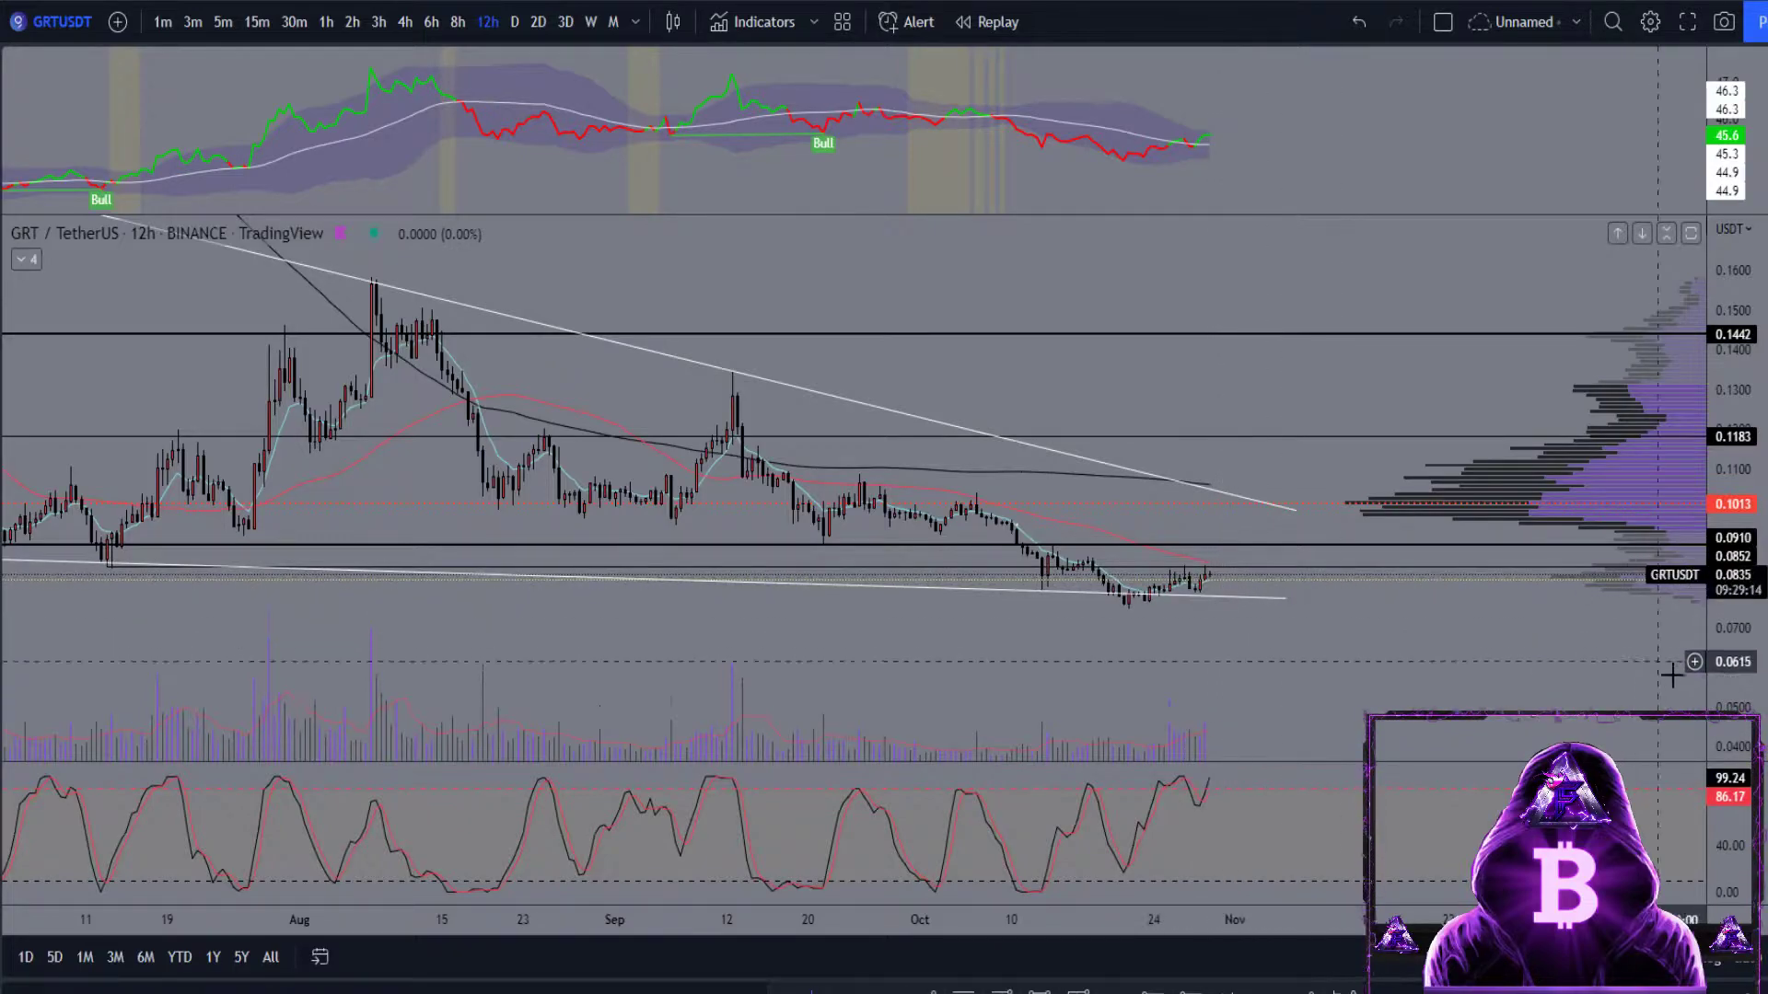
drag(1740, 658, 1749, 598)
scroll(1523, 687, up, 2)
scroll(1097, 801, up, 1)
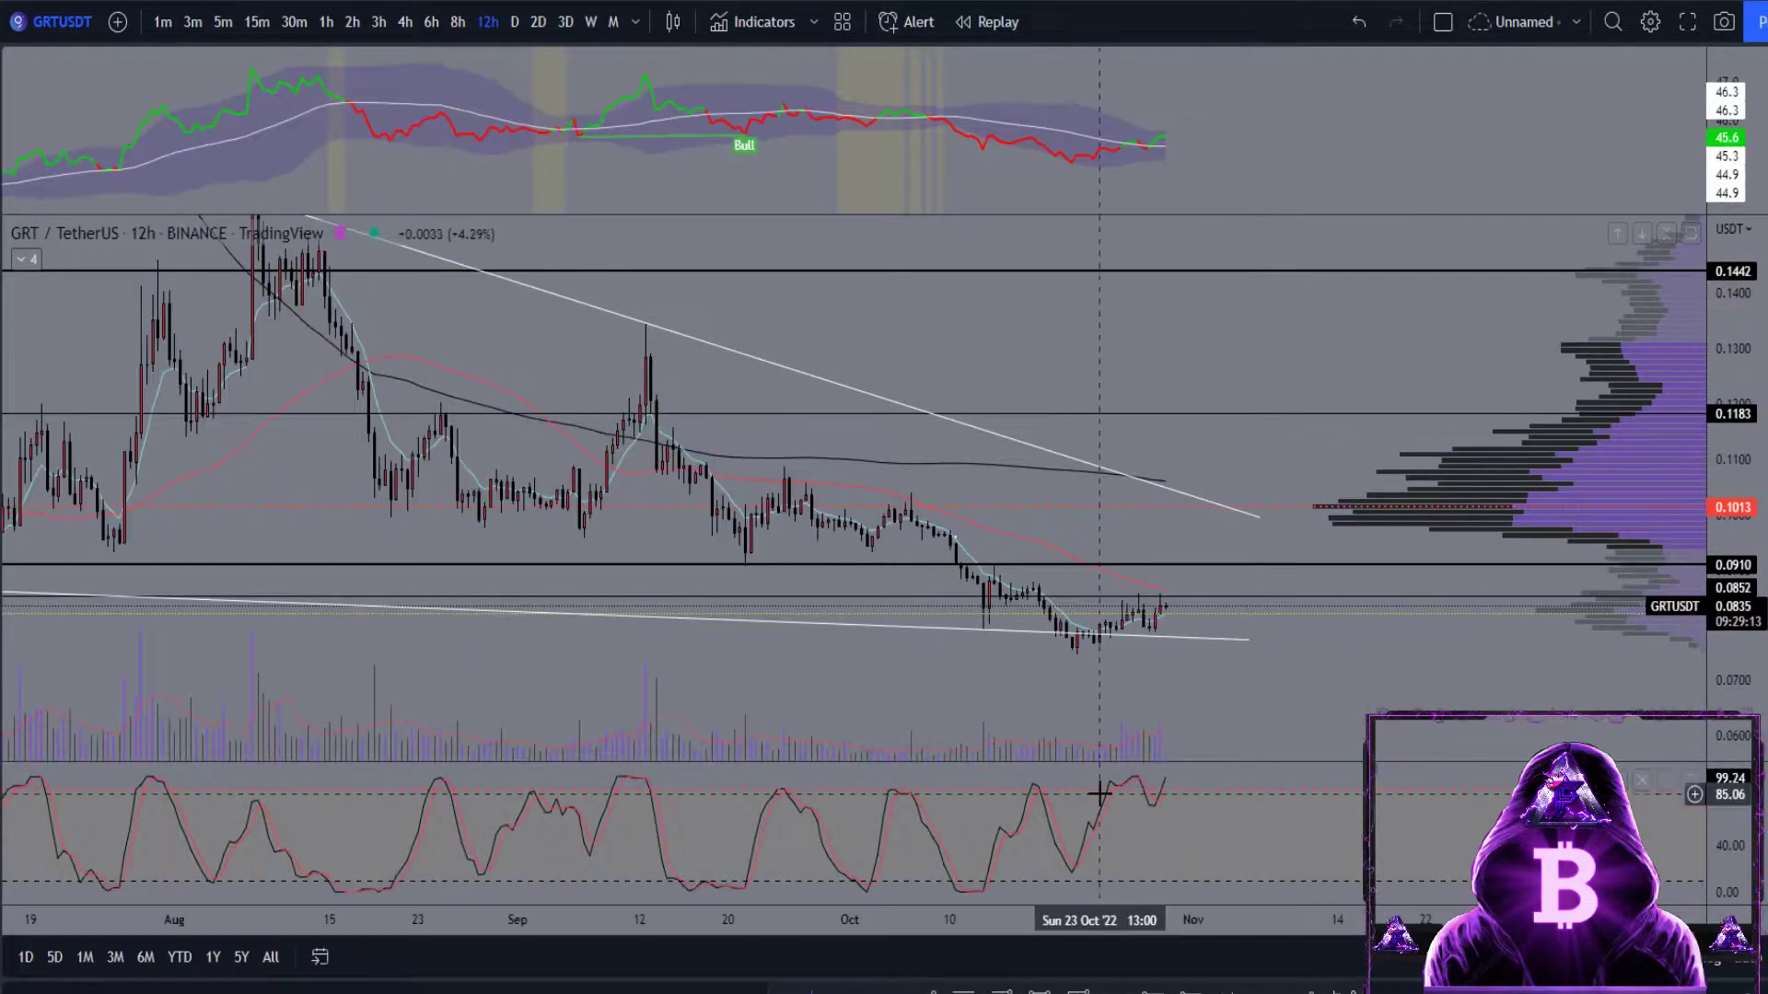
click(1171, 600)
drag(1174, 578, 1194, 600)
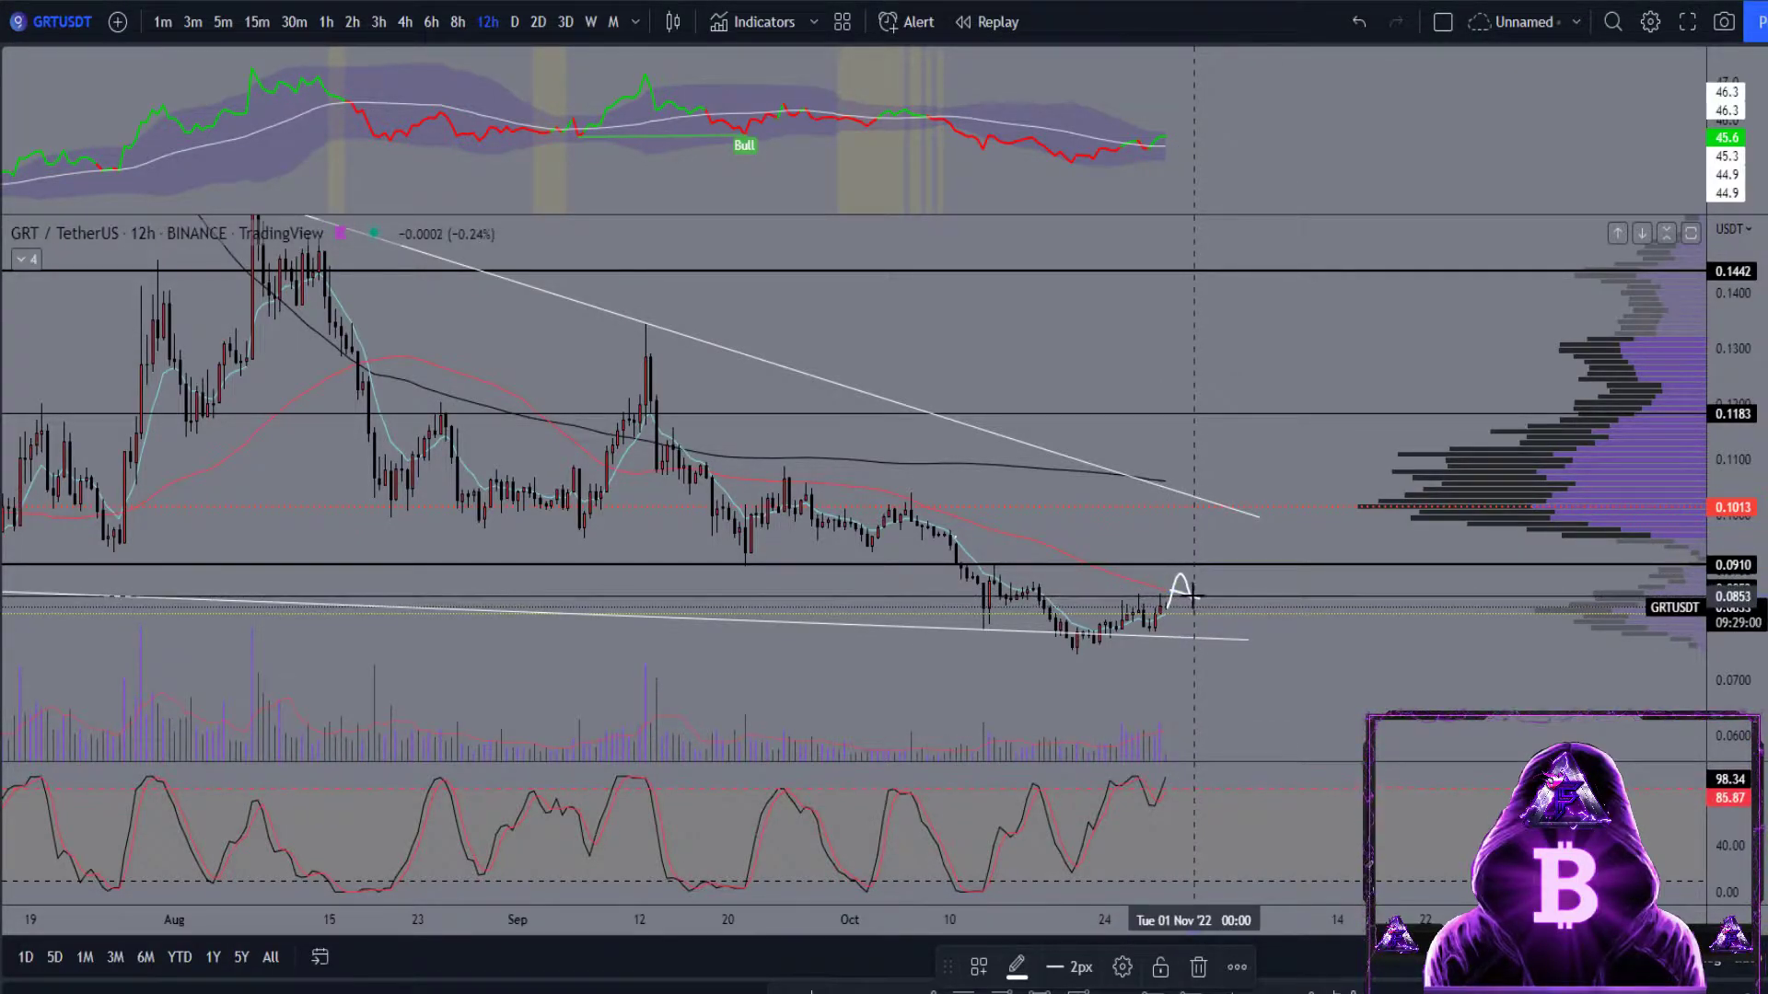
drag(1205, 594, 1215, 561)
scroll(1151, 559, down, 3)
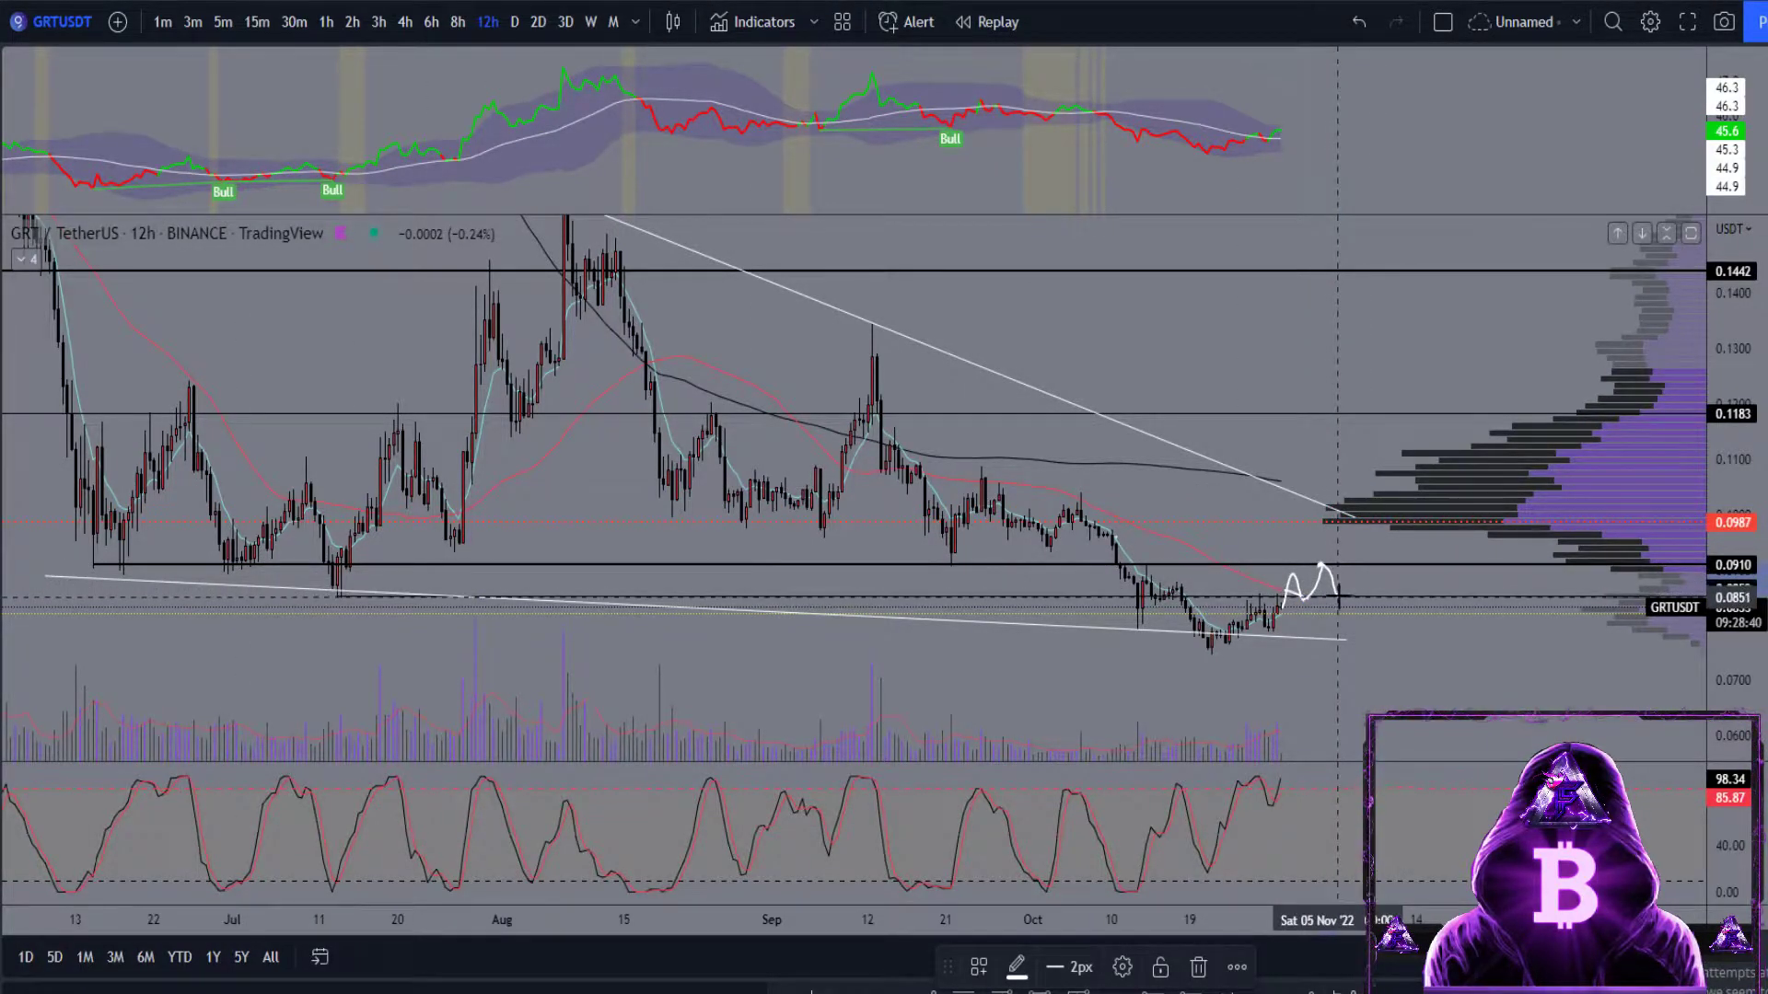
drag(1342, 597, 1352, 557)
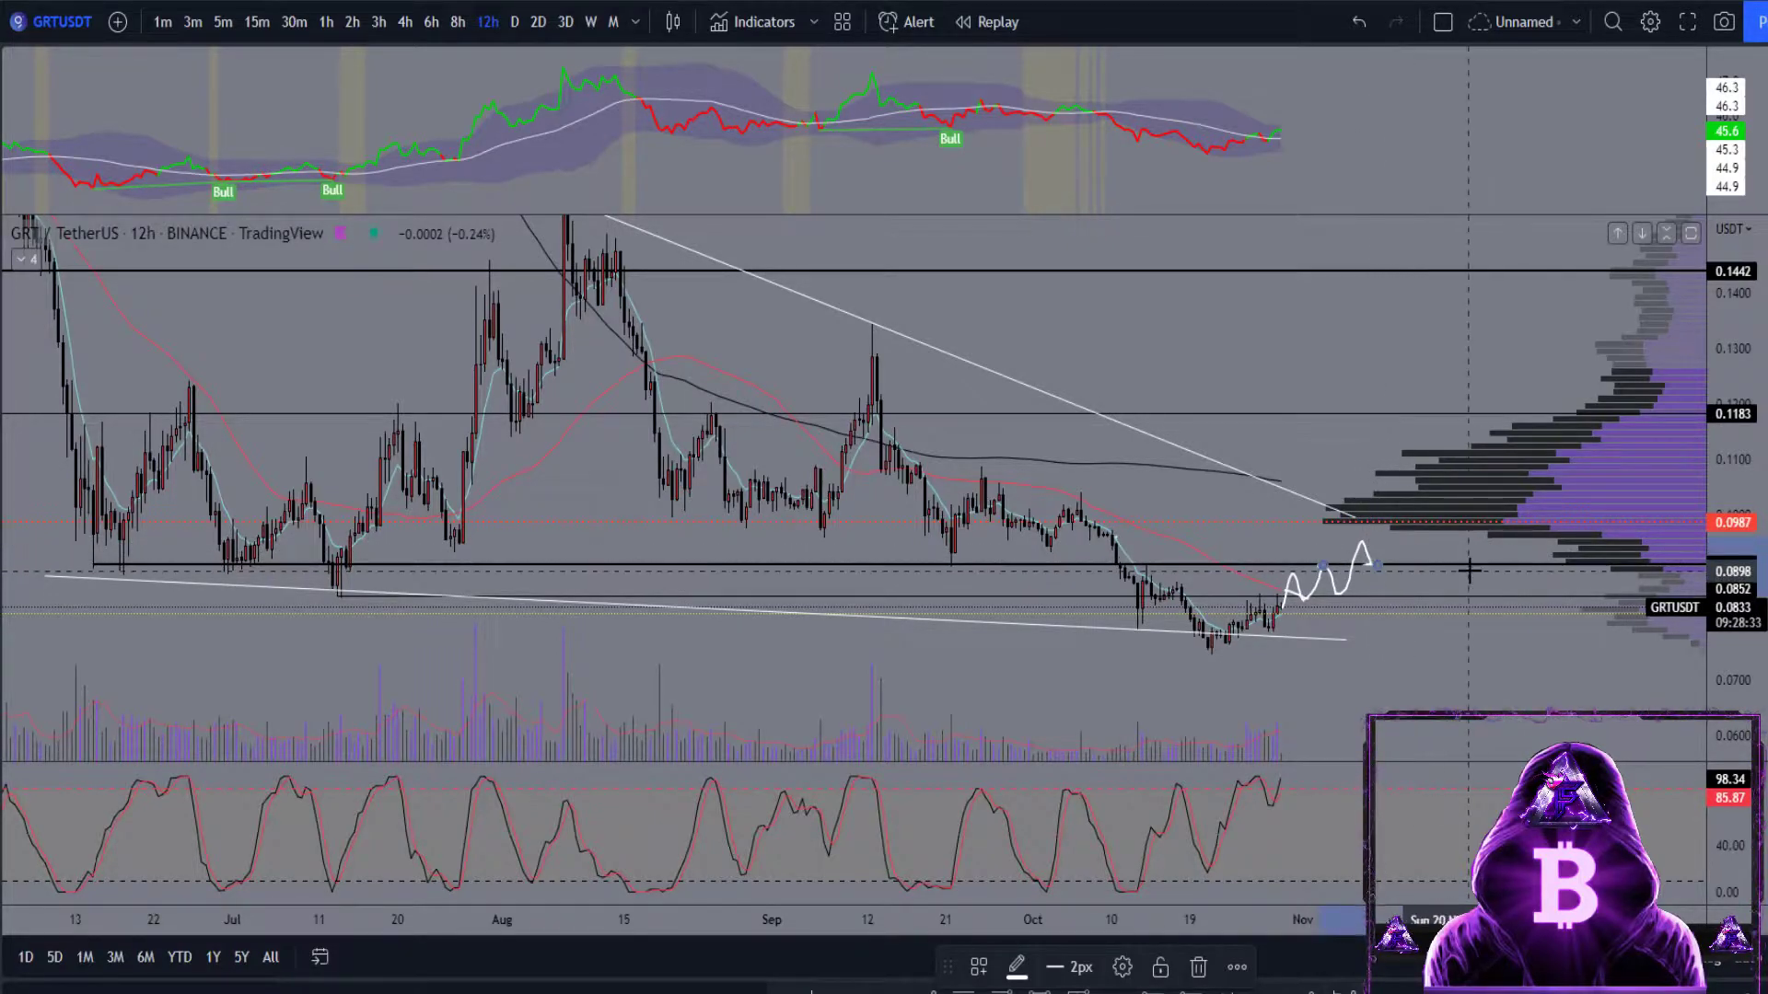
- Extend the descending trendline and continue the zigzag brush path past it up to the 0.1183 level, circling the target there
scroll(1468, 571, down, 1)
drag(1480, 655, 1235, 682)
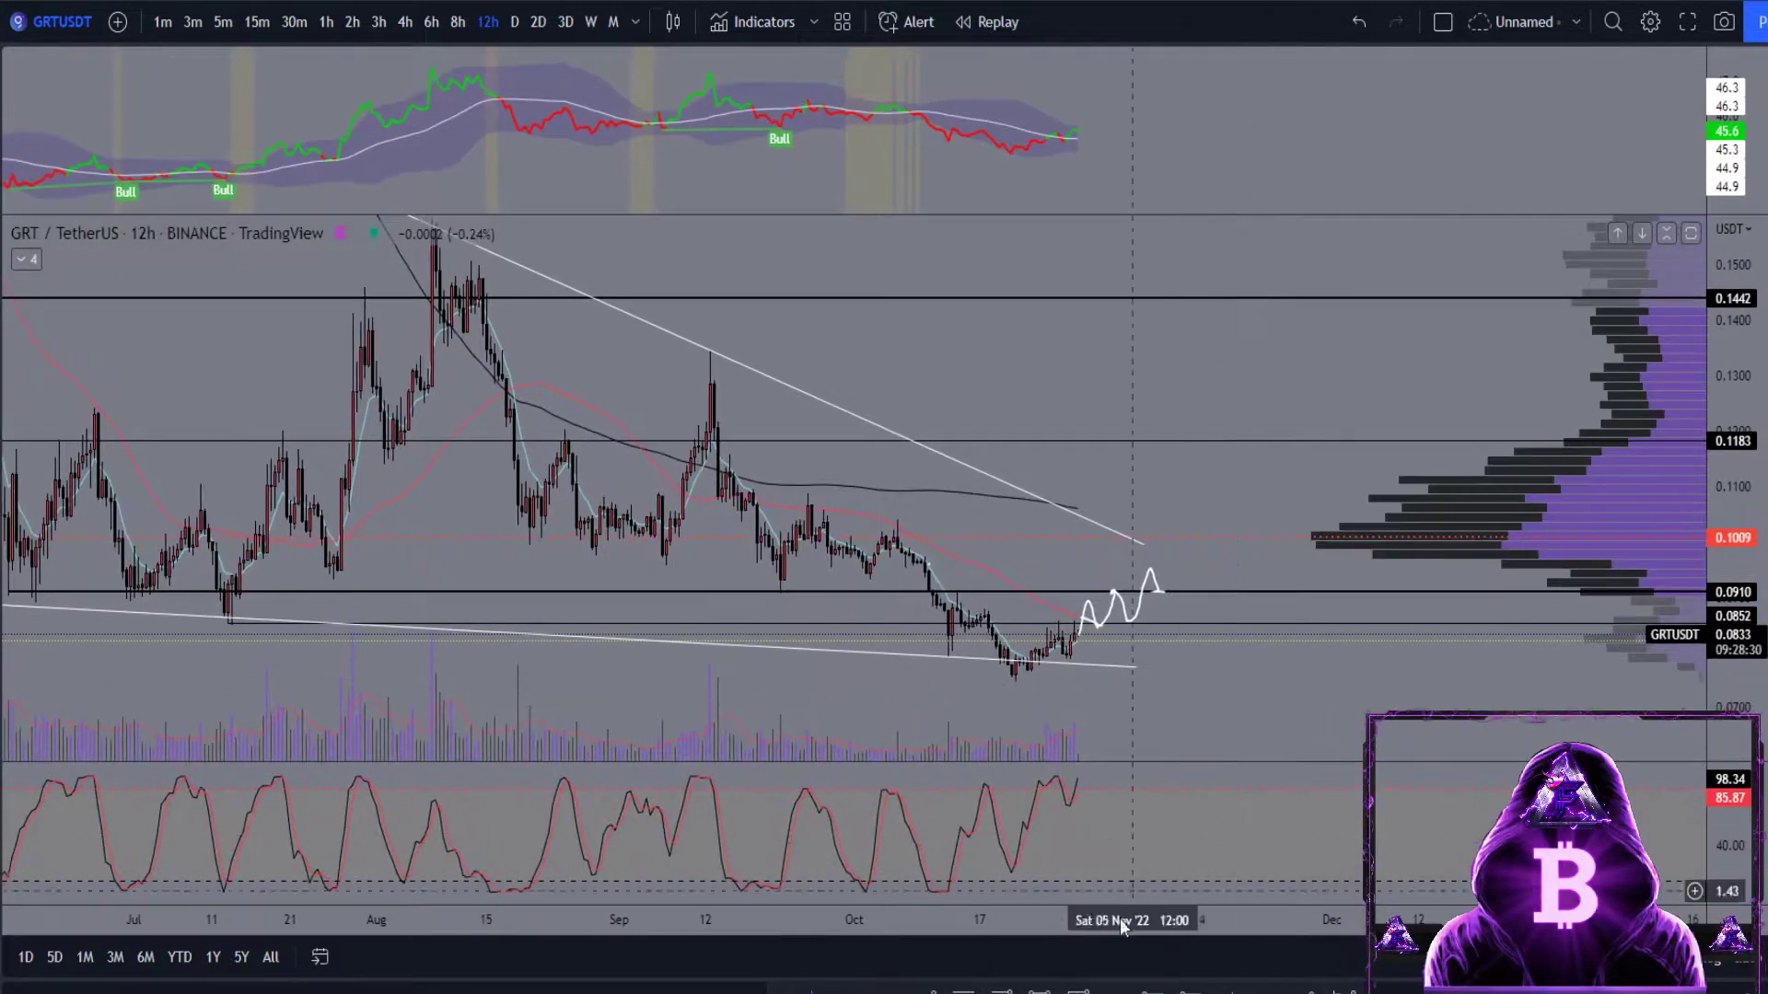
drag(1190, 442, 1195, 437)
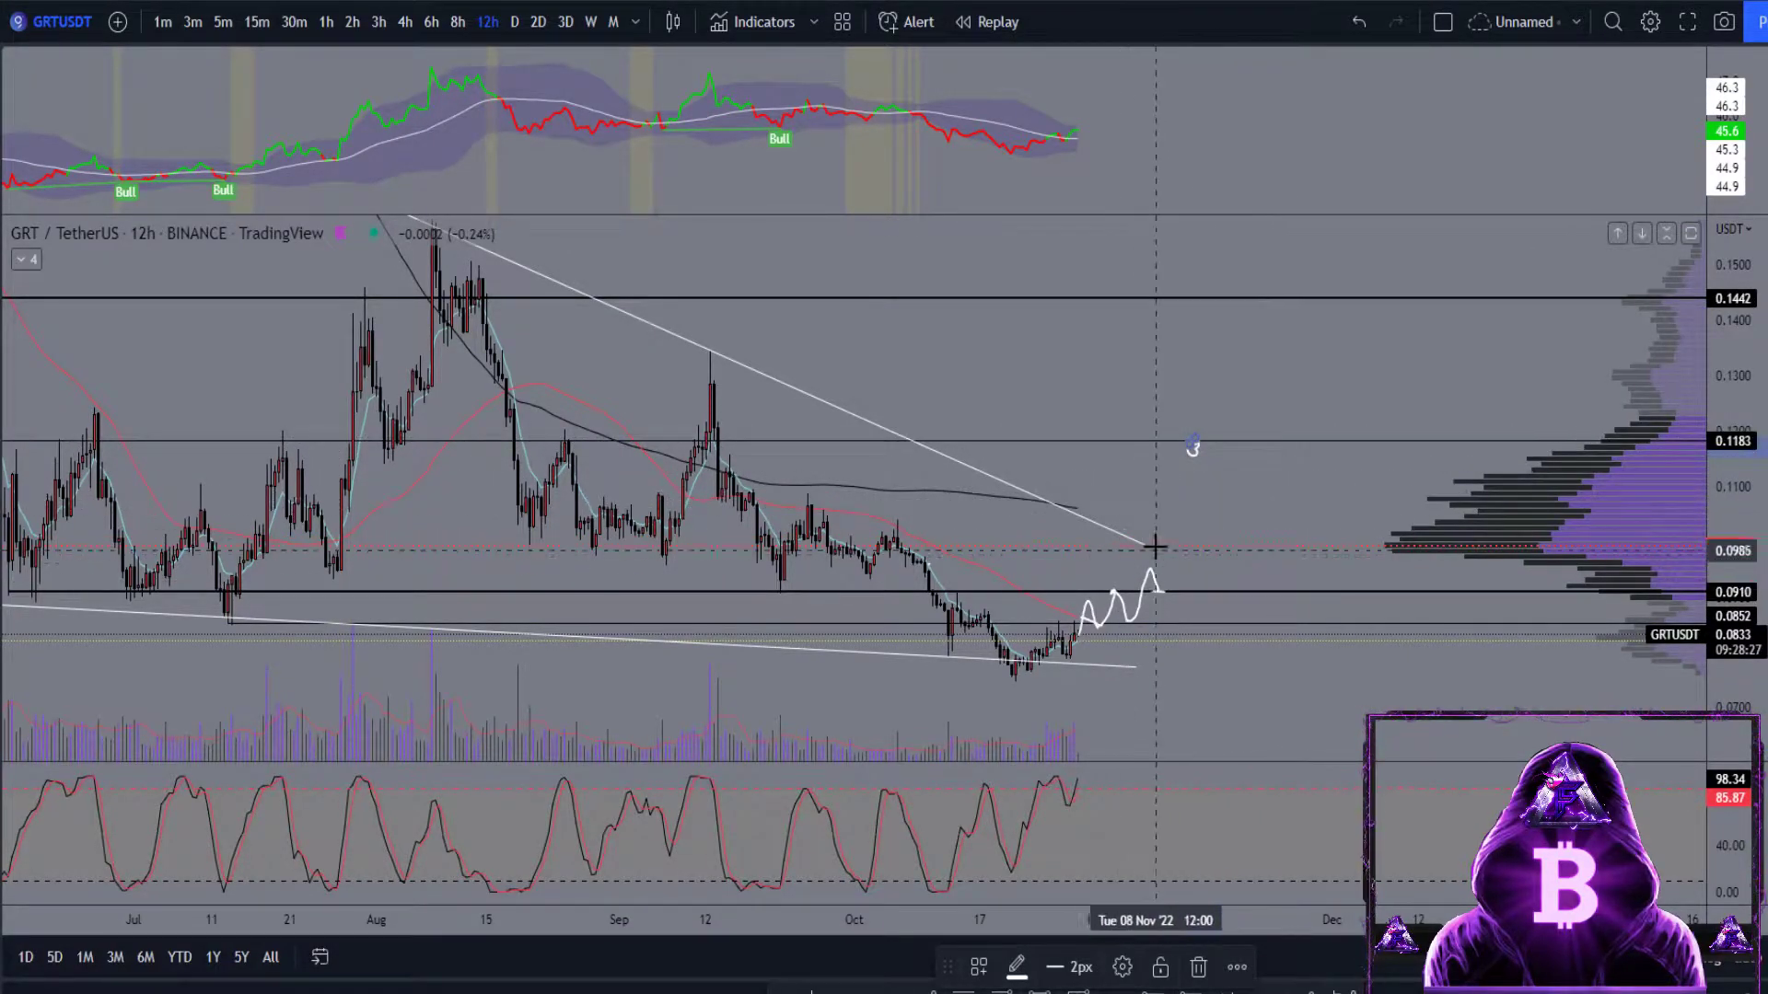
mouse_move(1140, 543)
mouse_down()
mouse_move(1217, 573)
mouse_move(1169, 592)
mouse_move(1186, 557)
mouse_move(1203, 589)
mouse_move(1213, 557)
mouse_move(1228, 580)
mouse_up()
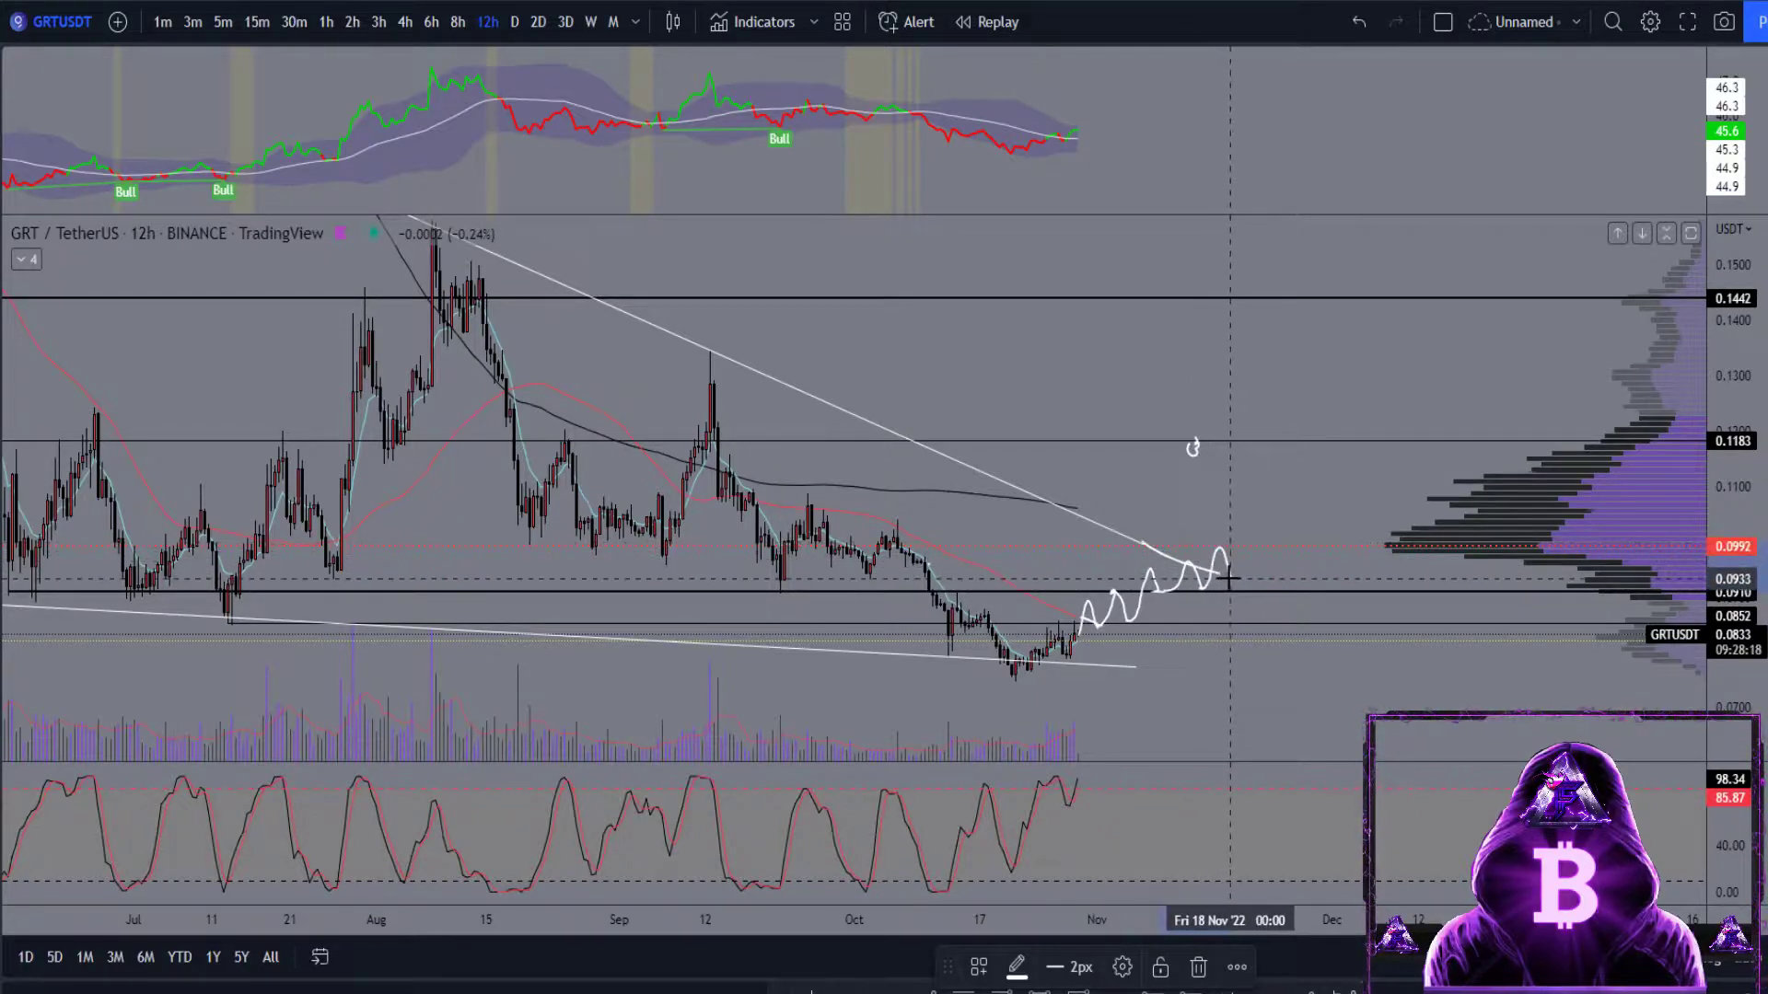
mouse_move(1232, 582)
mouse_down()
mouse_move(1289, 431)
mouse_move(1260, 434)
mouse_up()
- Measure the price range from the latest candle up to the 0.1183 level
click(1002, 991)
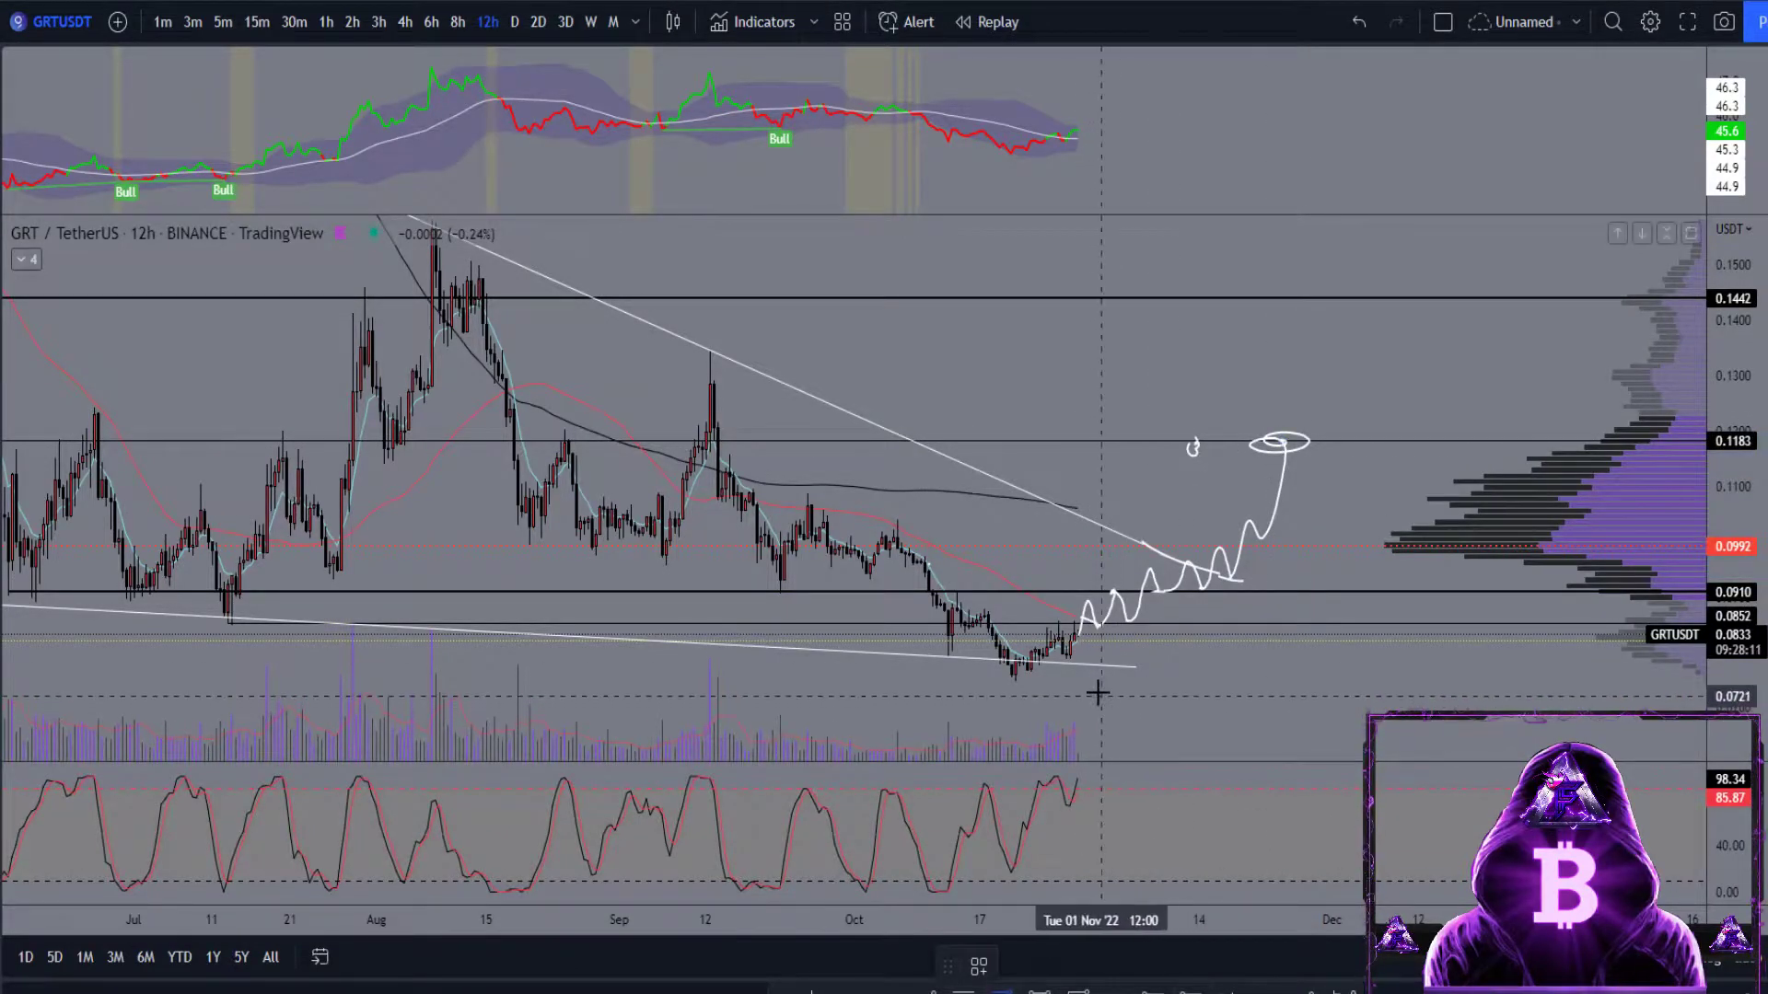
click(1094, 633)
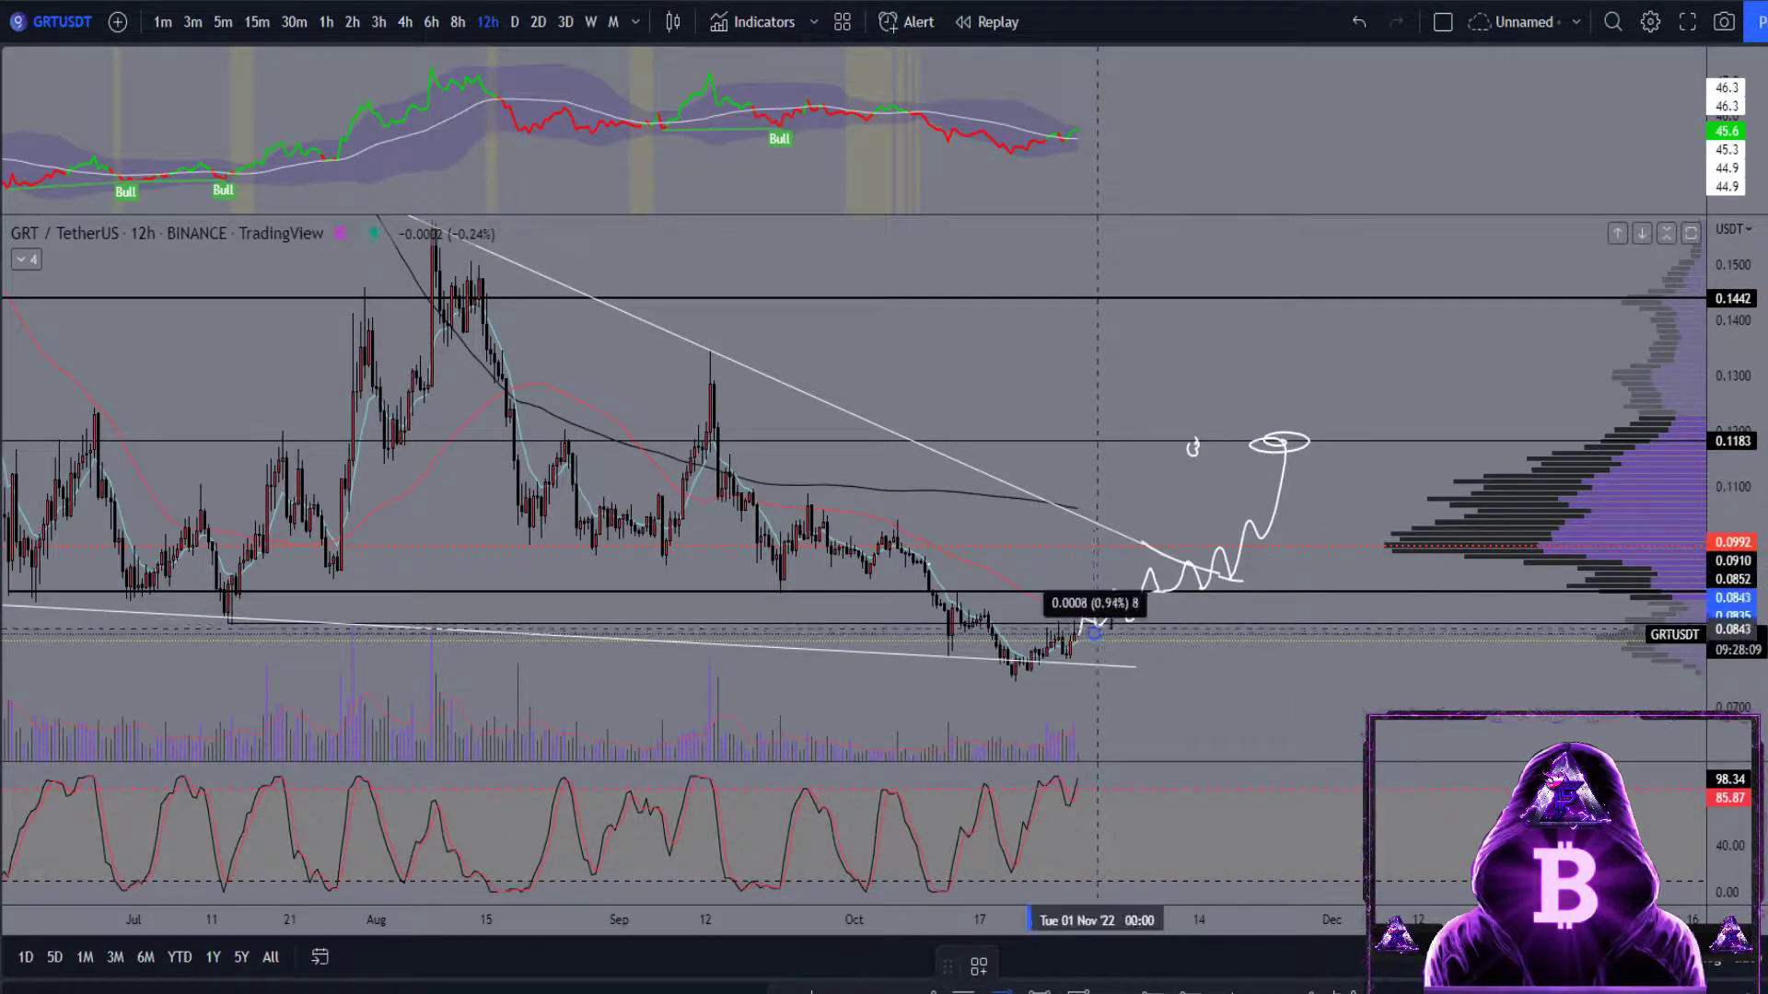
click(1238, 443)
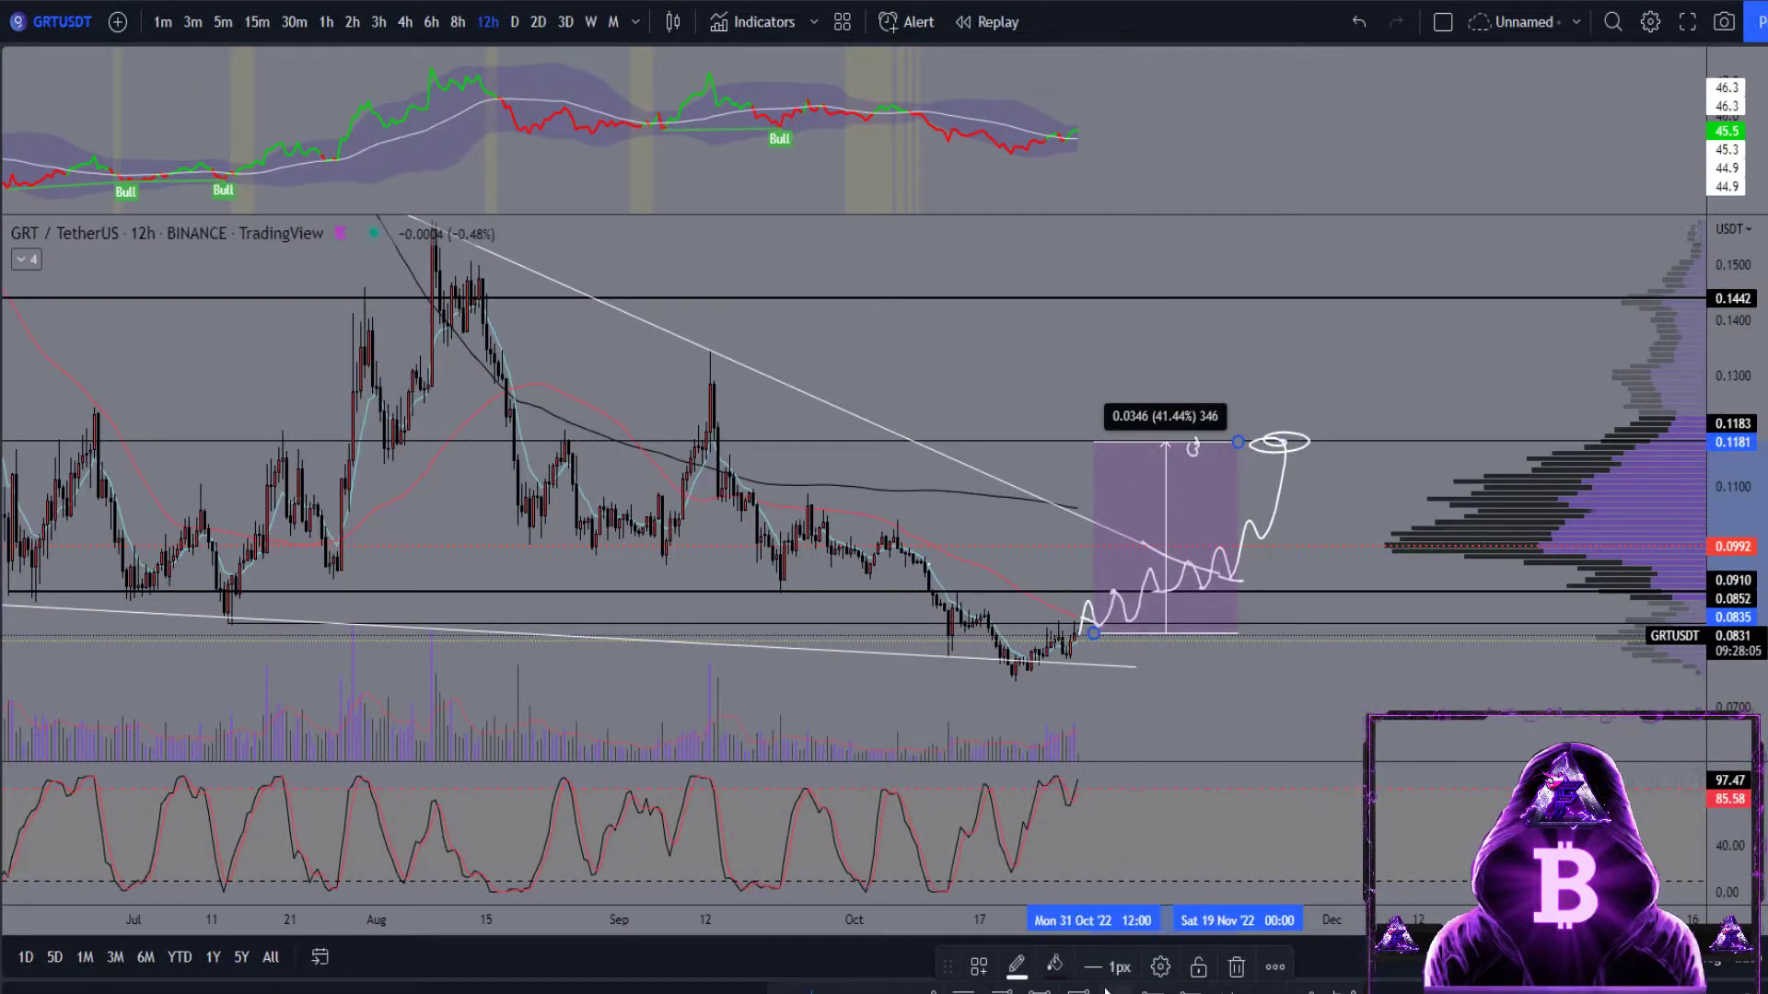
- Sketch a continuation of the brush path that retests the 0.1183 level and rises to the 0.1442 level
click(1279, 476)
mouse_move(1280, 476)
mouse_down()
mouse_move(1285, 444)
mouse_move(1316, 444)
mouse_up()
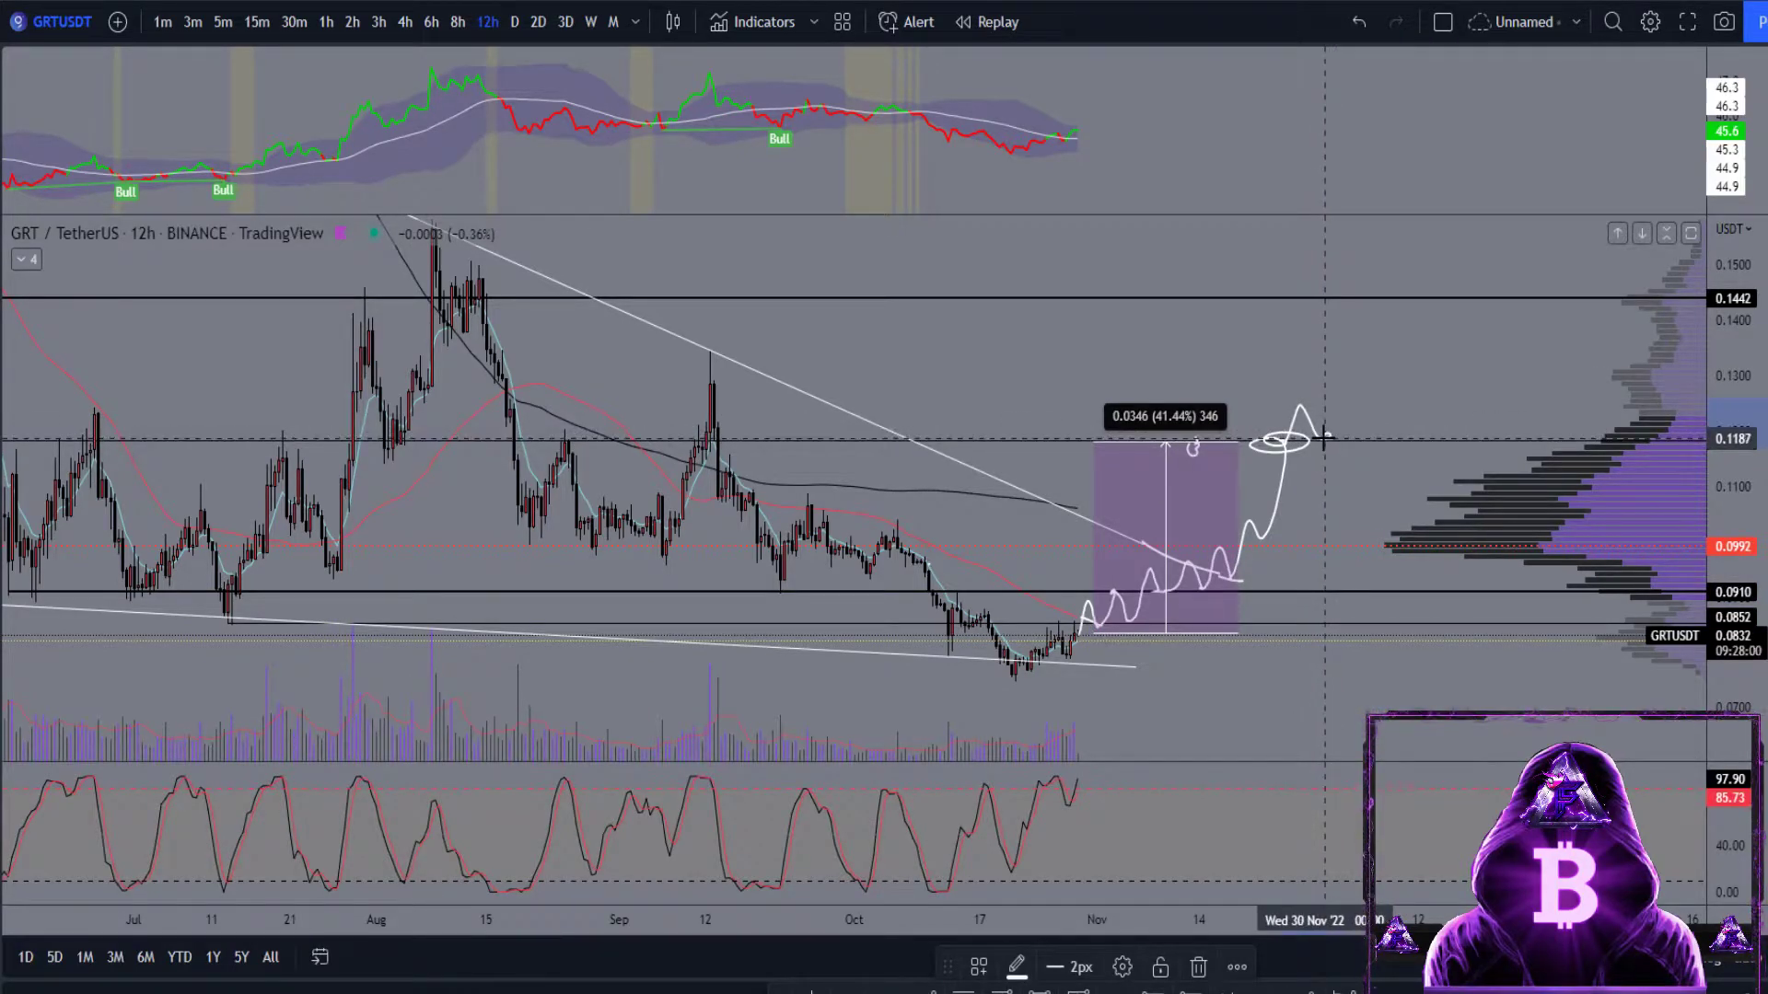
drag(1331, 439, 1356, 293)
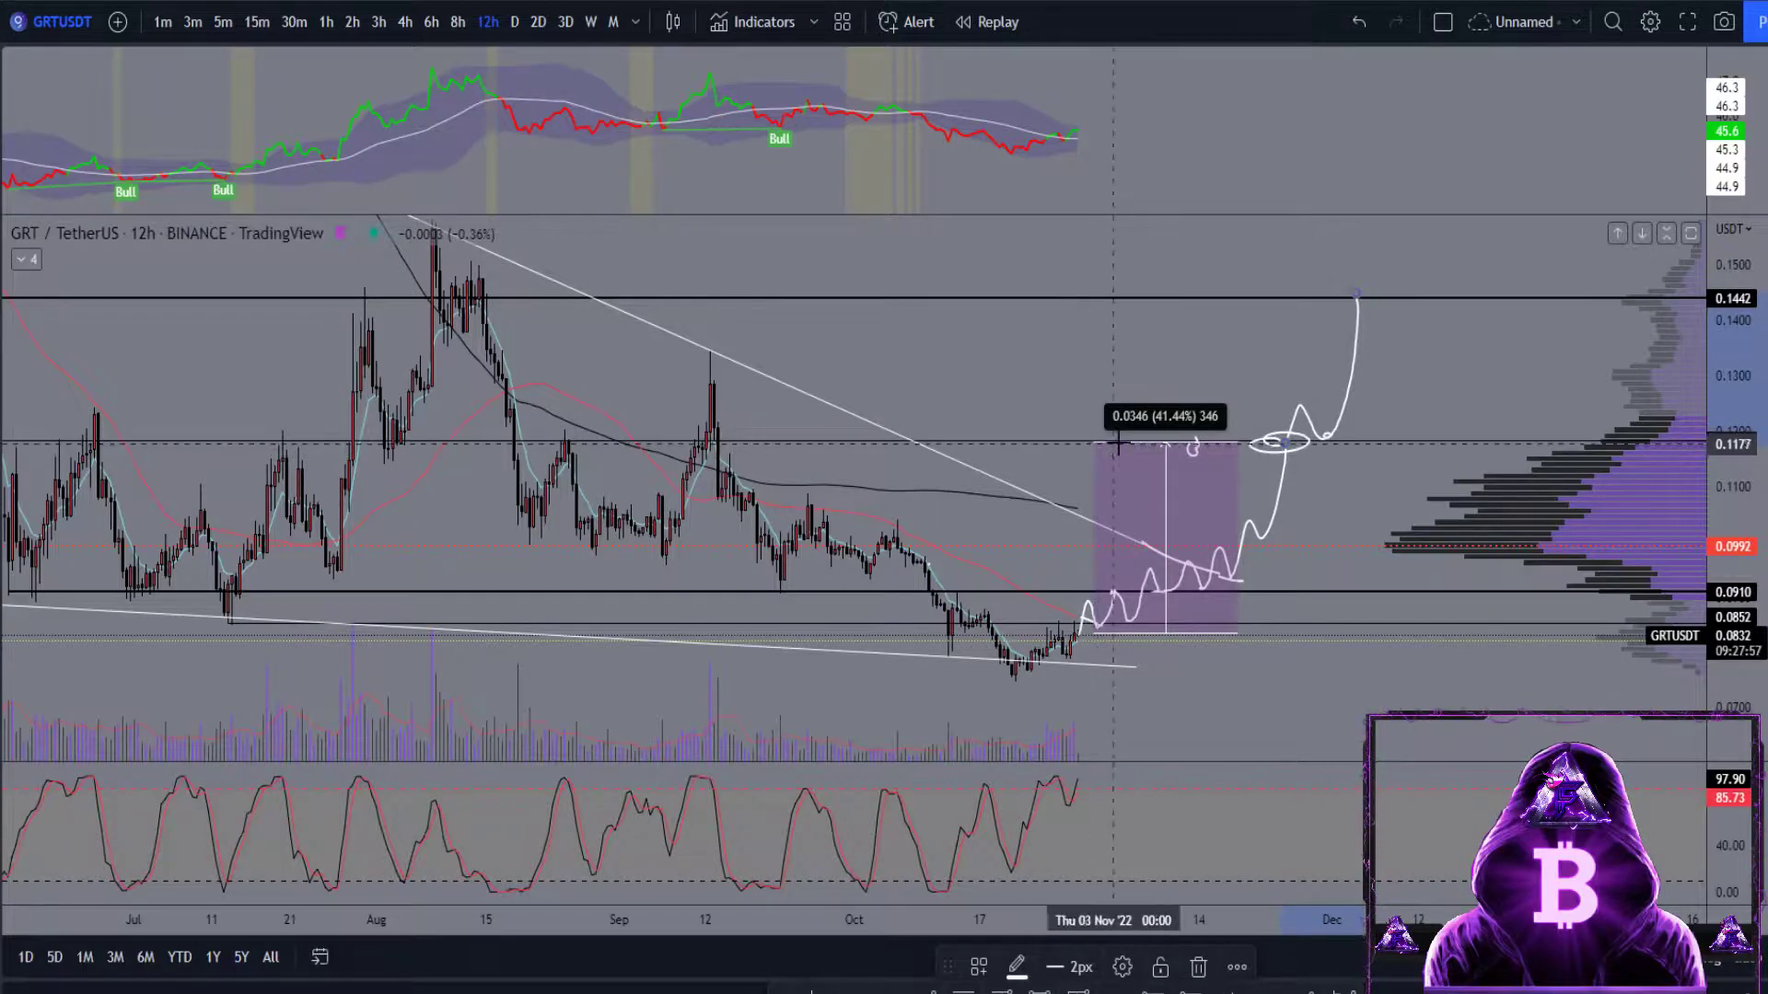
- Stretch the price range measurement up to the 0.1442 level, then remove it from the chart
right_click(1200, 449)
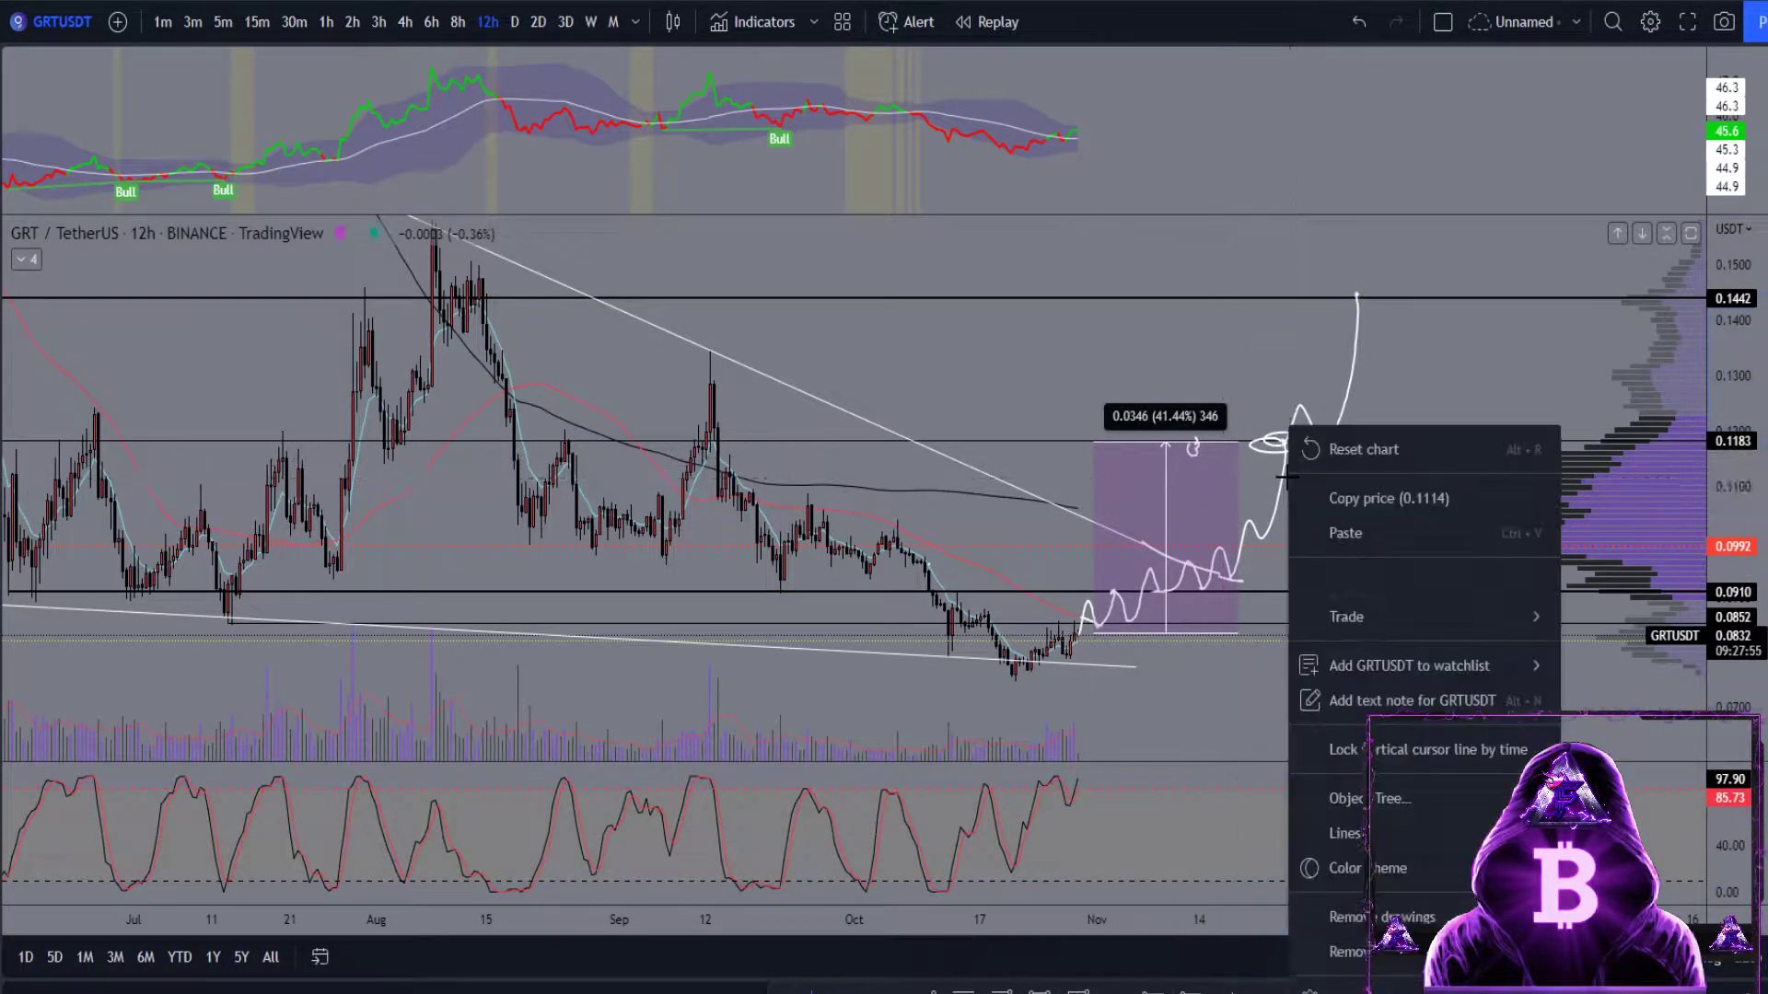
click(1203, 449)
drag(1239, 442, 1270, 301)
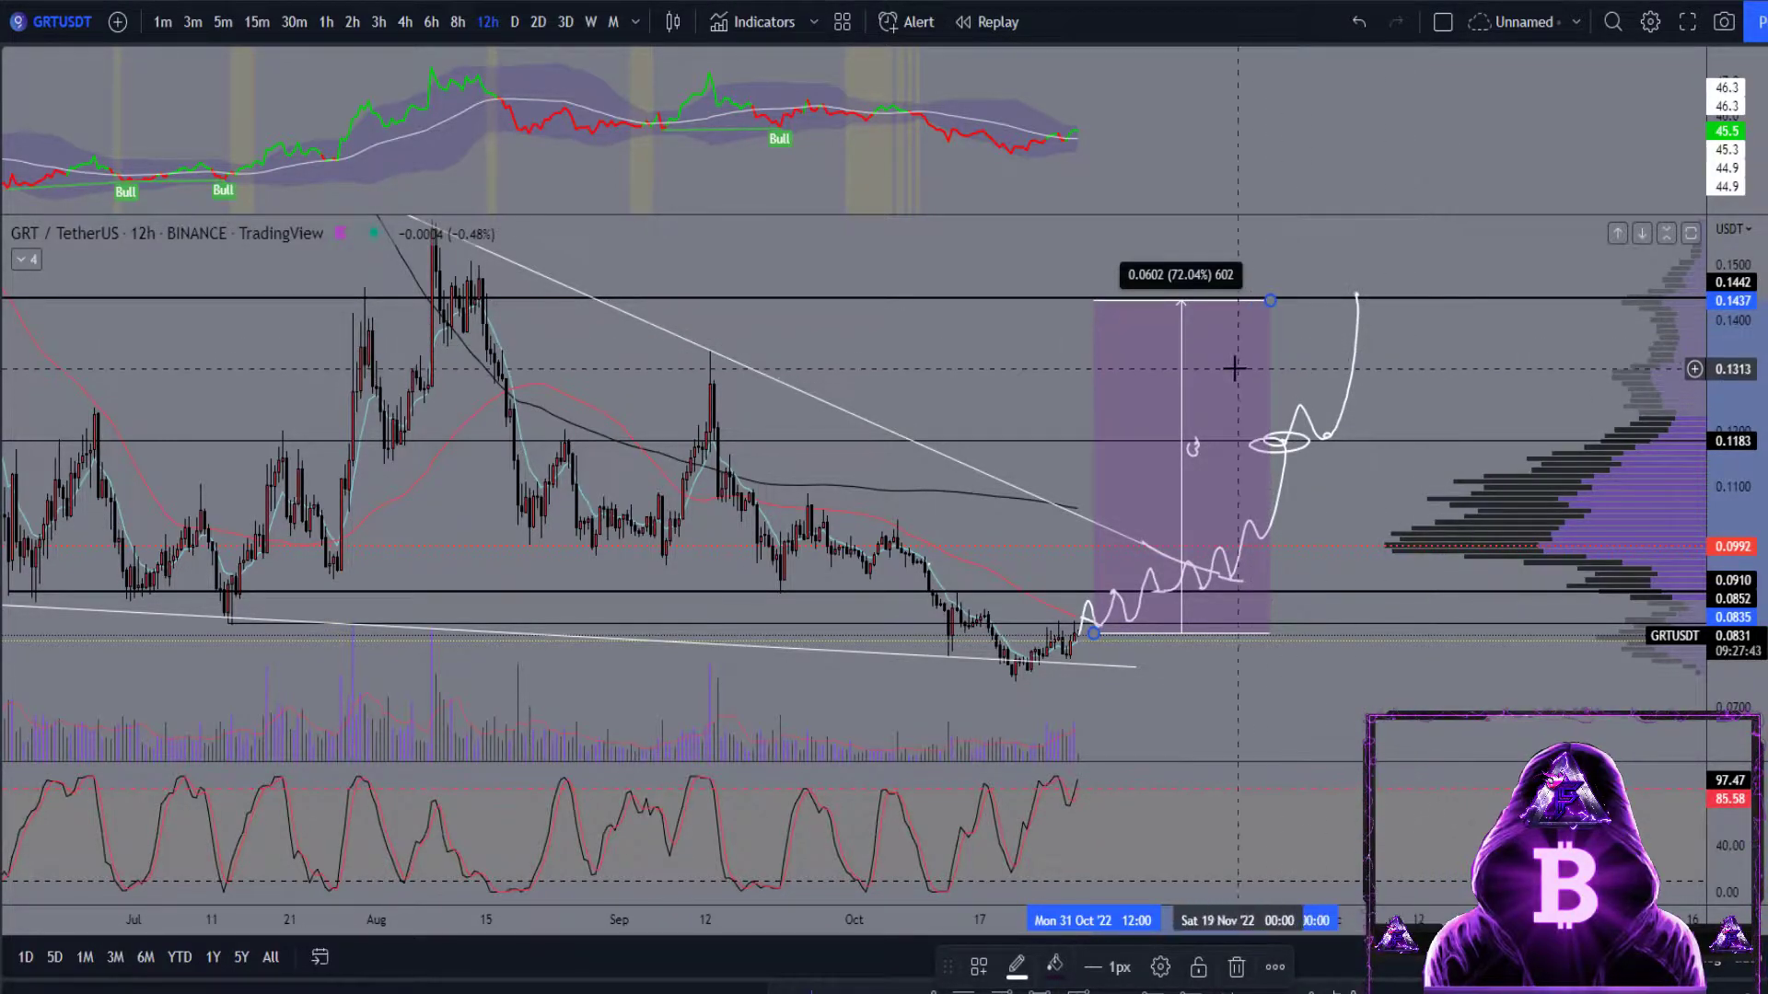
key(Delete)
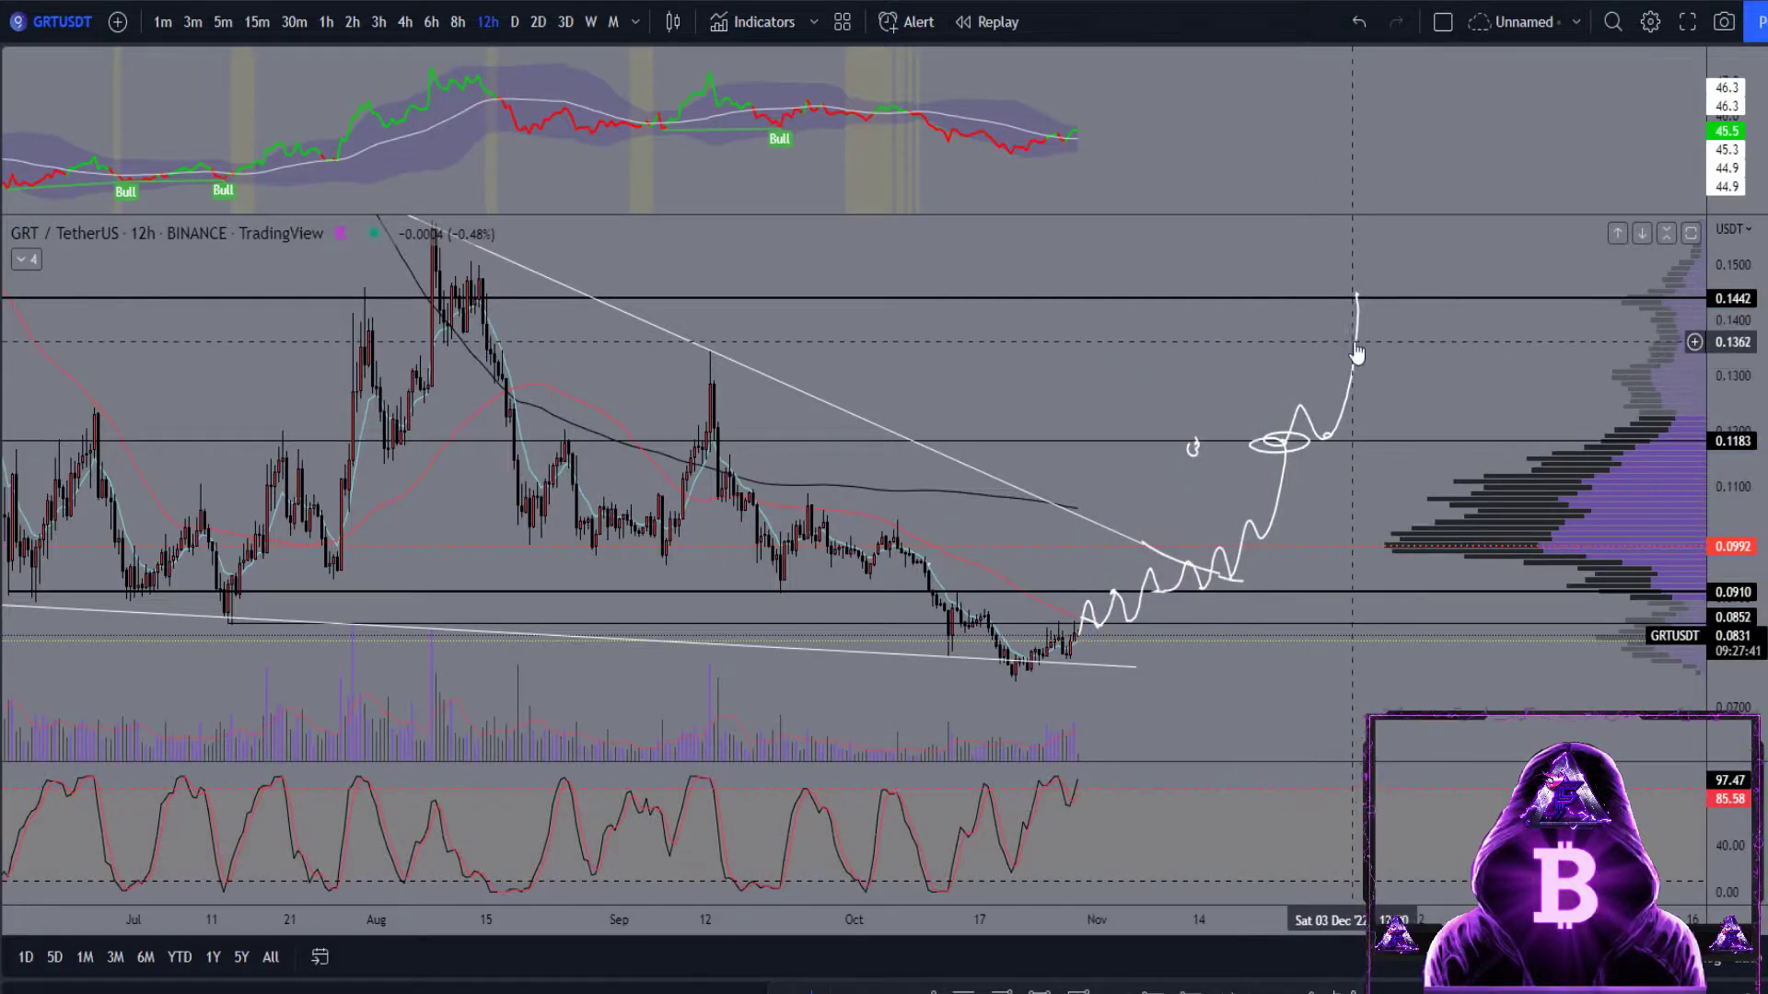
- Delete every brush stroke of the bullish projection, including the circled target, the small mark and the trendline extension
click(1355, 377)
key(Delete)
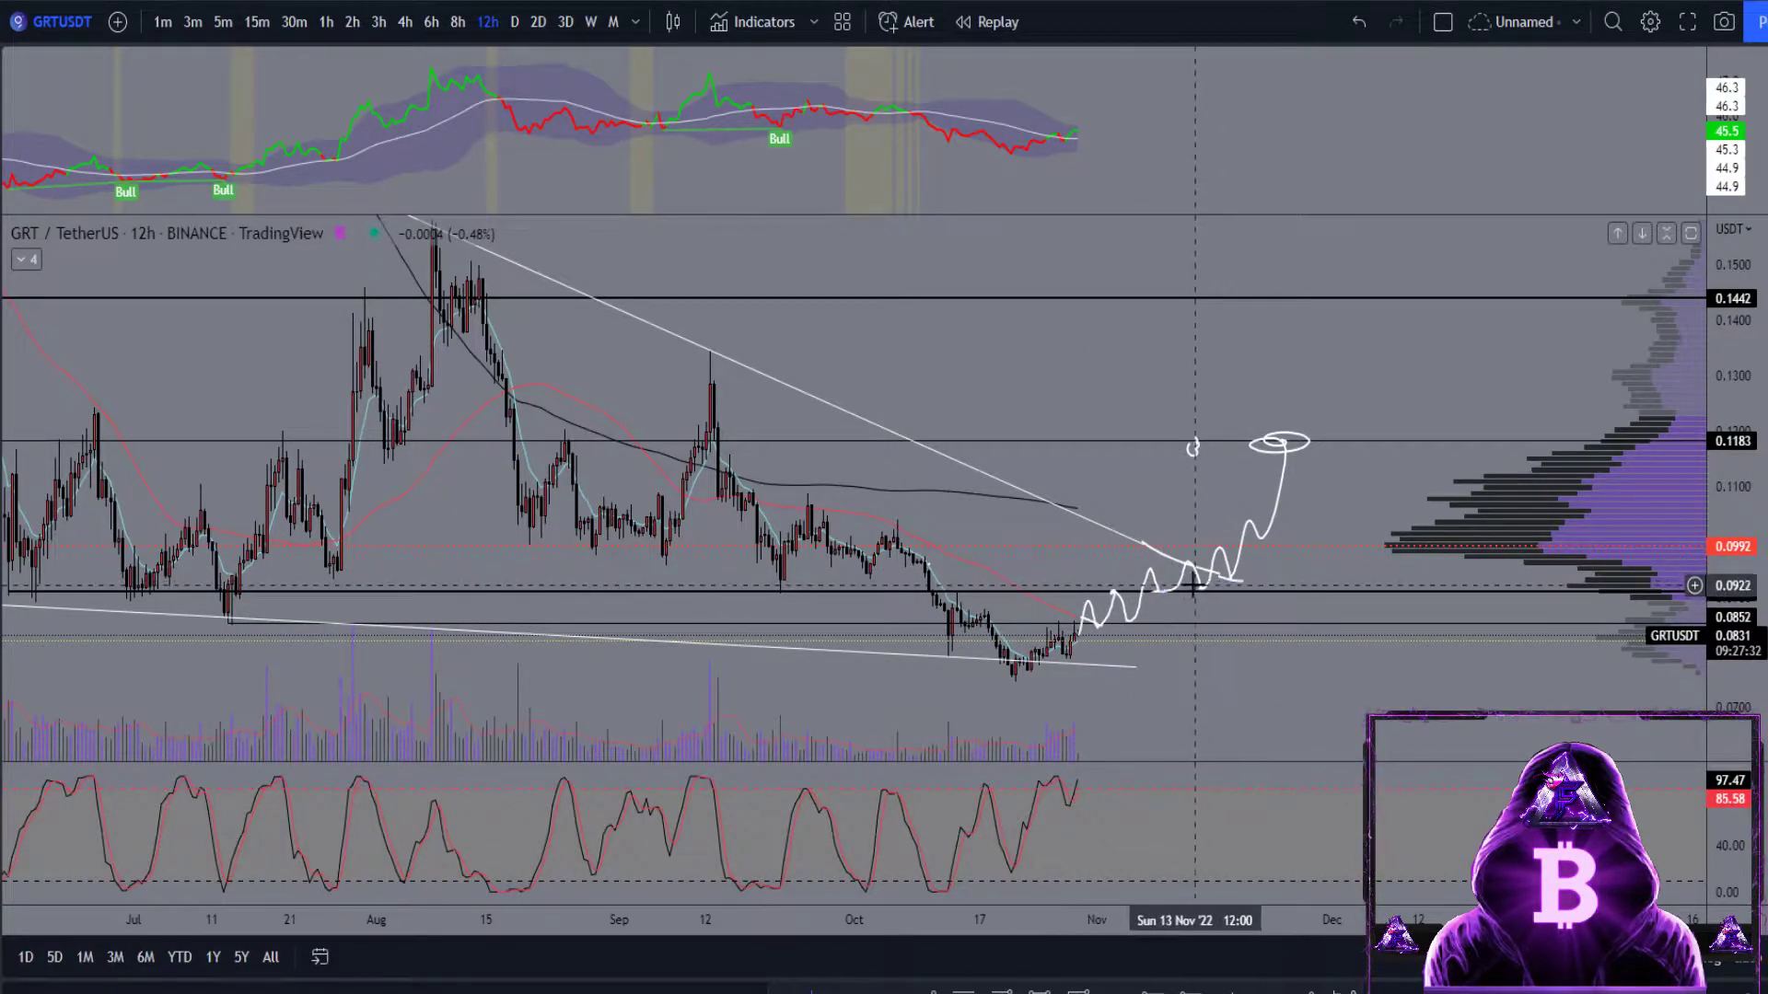
click(1193, 449)
key(Delete)
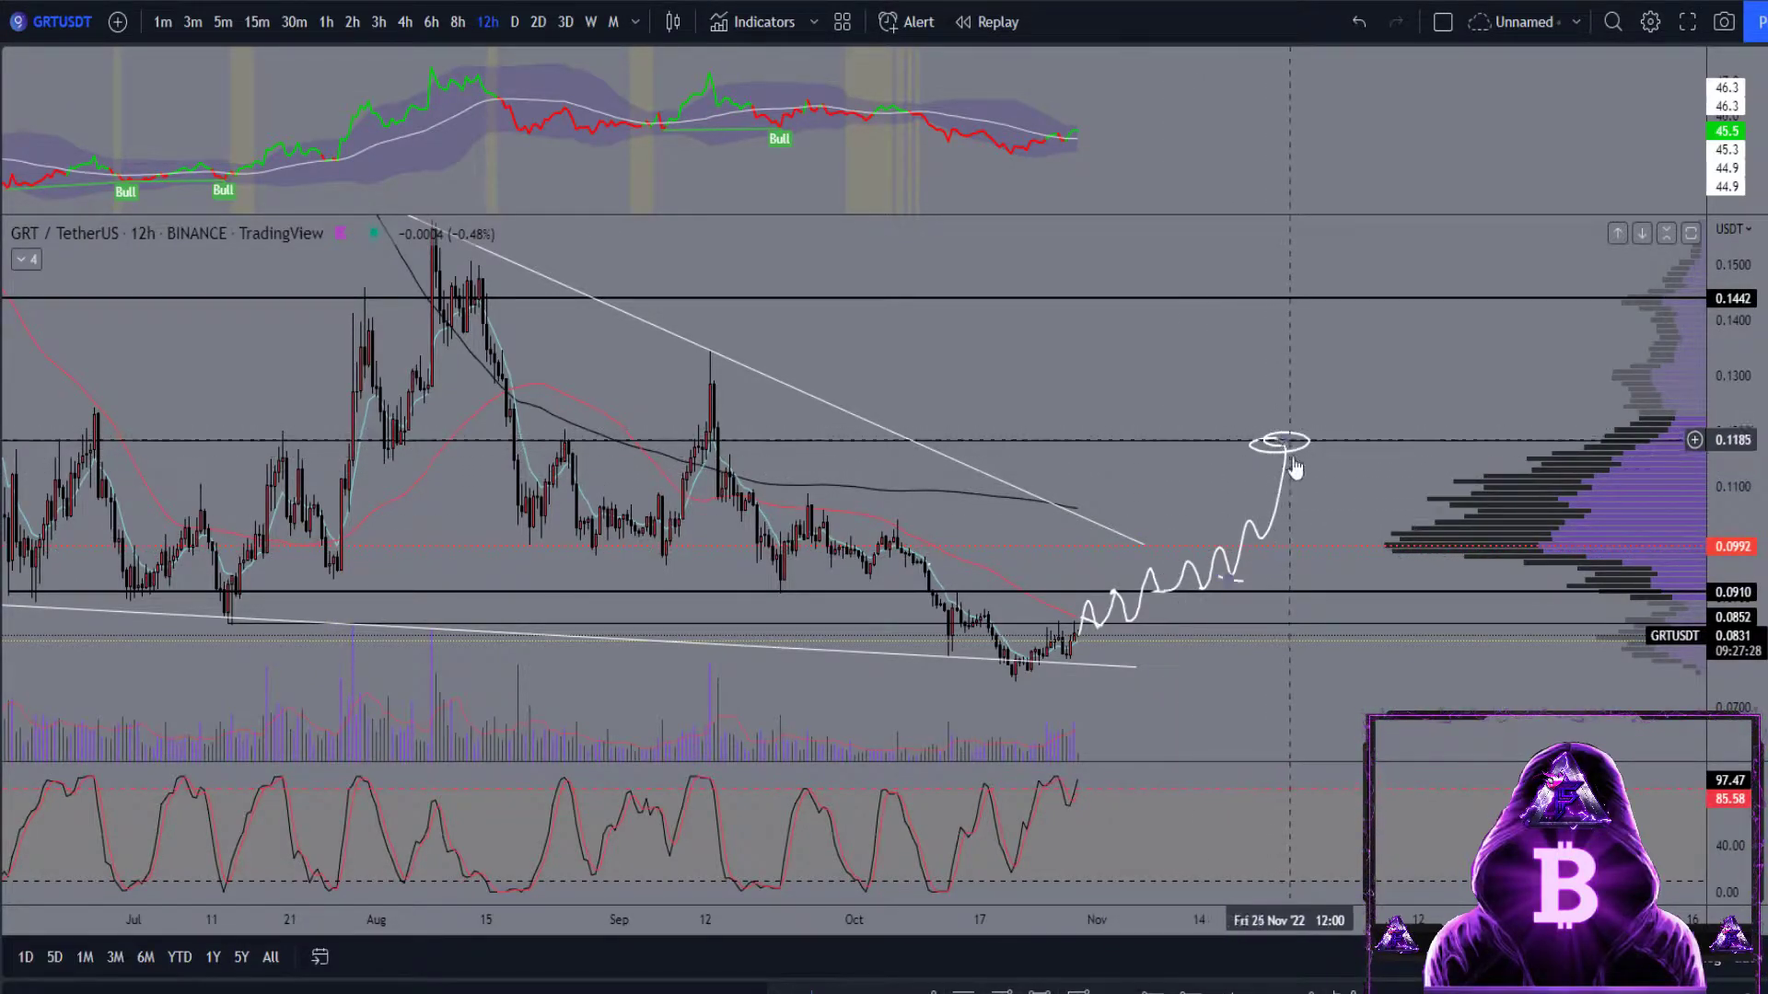
click(1275, 502)
key(Delete)
click(1231, 578)
key(Delete)
click(1224, 558)
key(Delete)
click(1154, 587)
key(Delete)
click(1109, 610)
key(Delete)
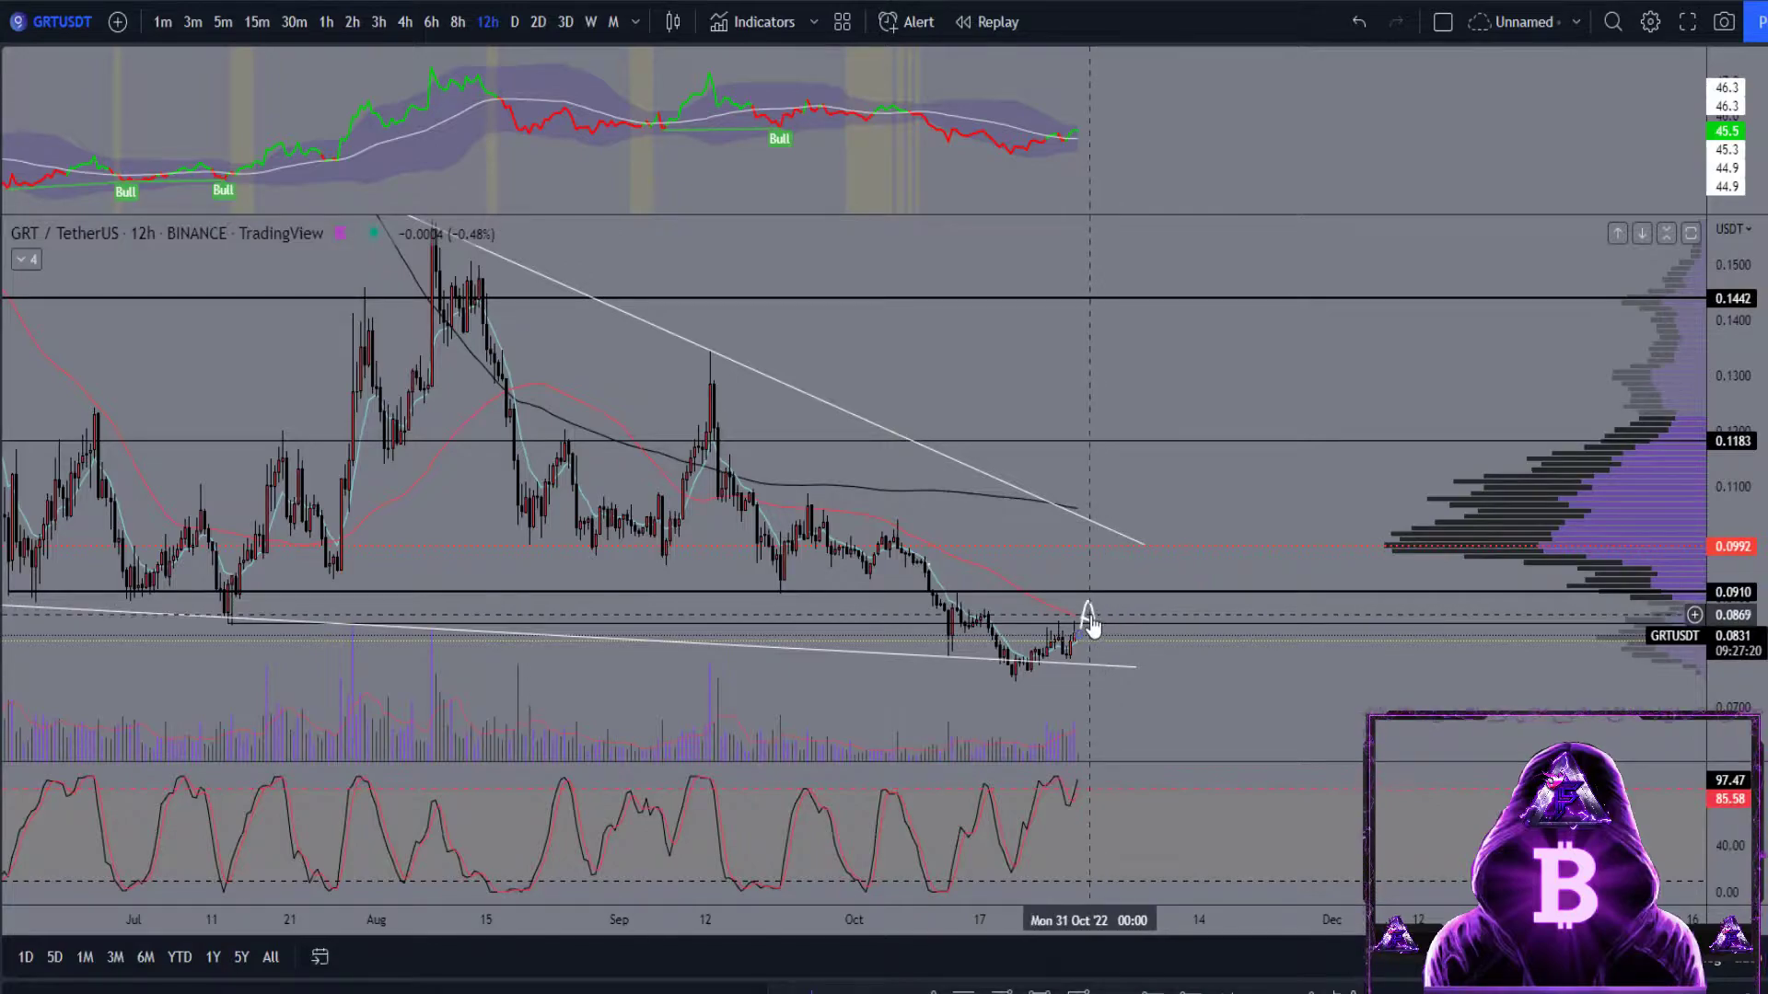
click(1092, 607)
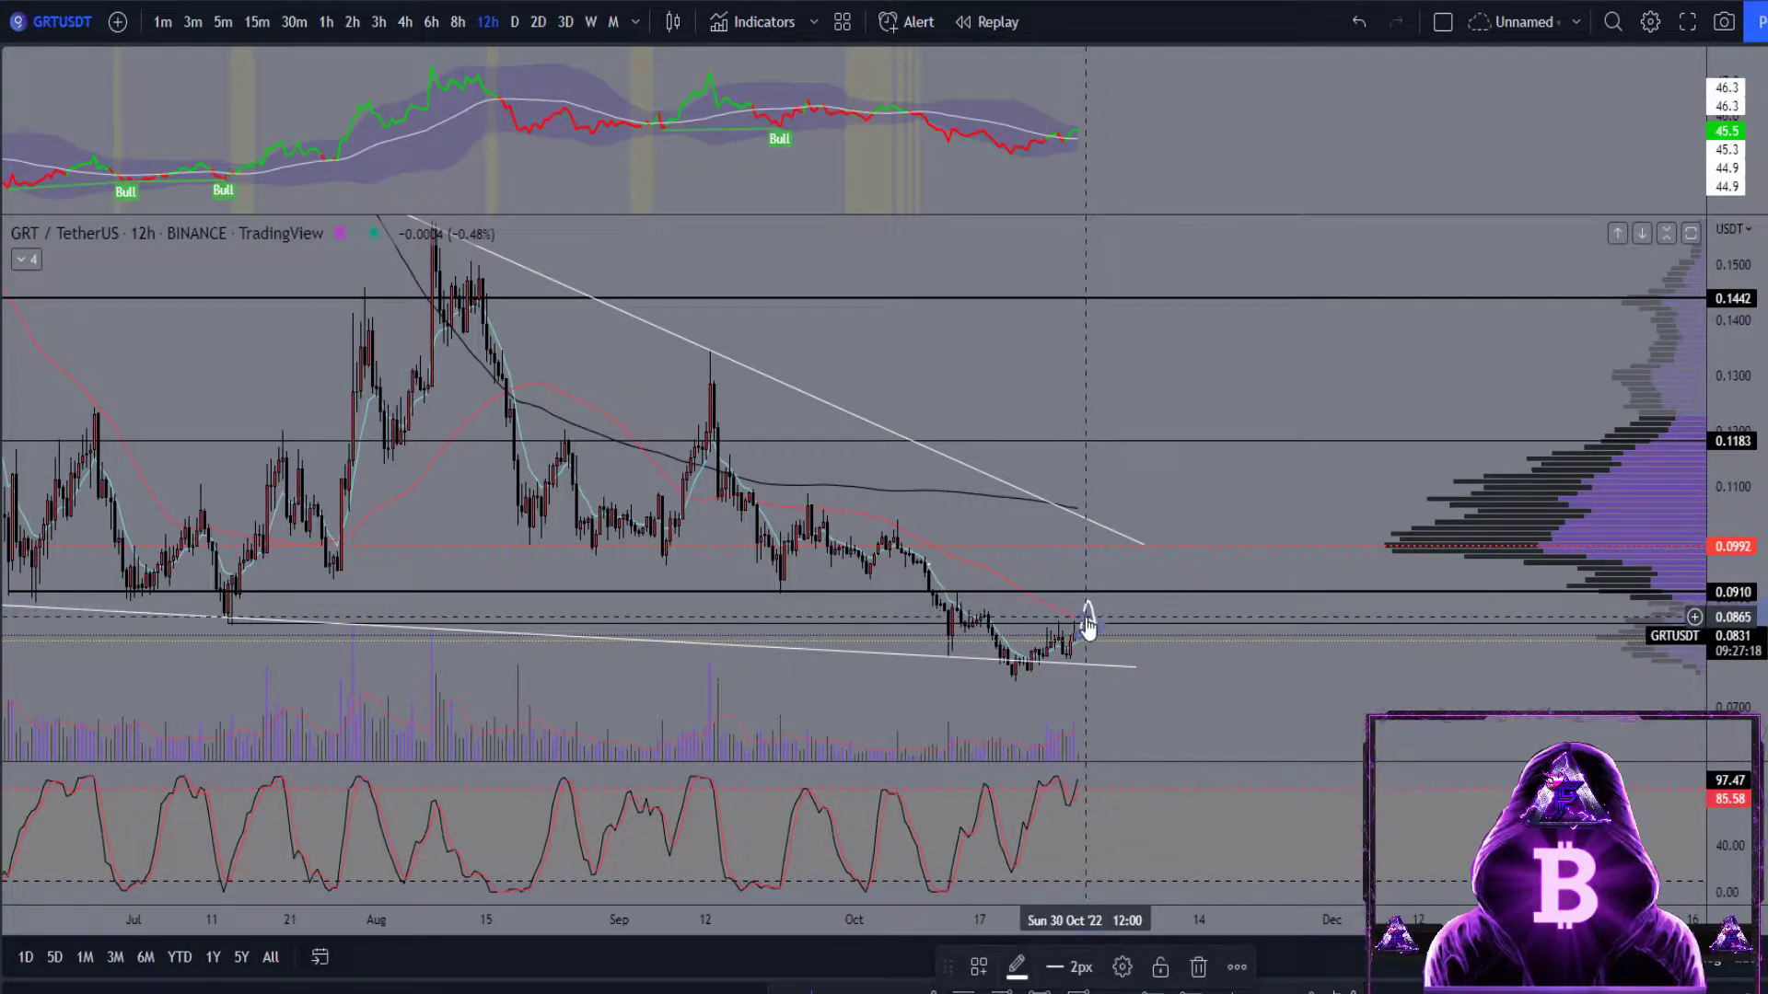
key(ctrl+z)
- Draw a Fibonacci retracement from the October low at 0.0747 to the August high at 0.1580
drag(1202, 672, 1251, 643)
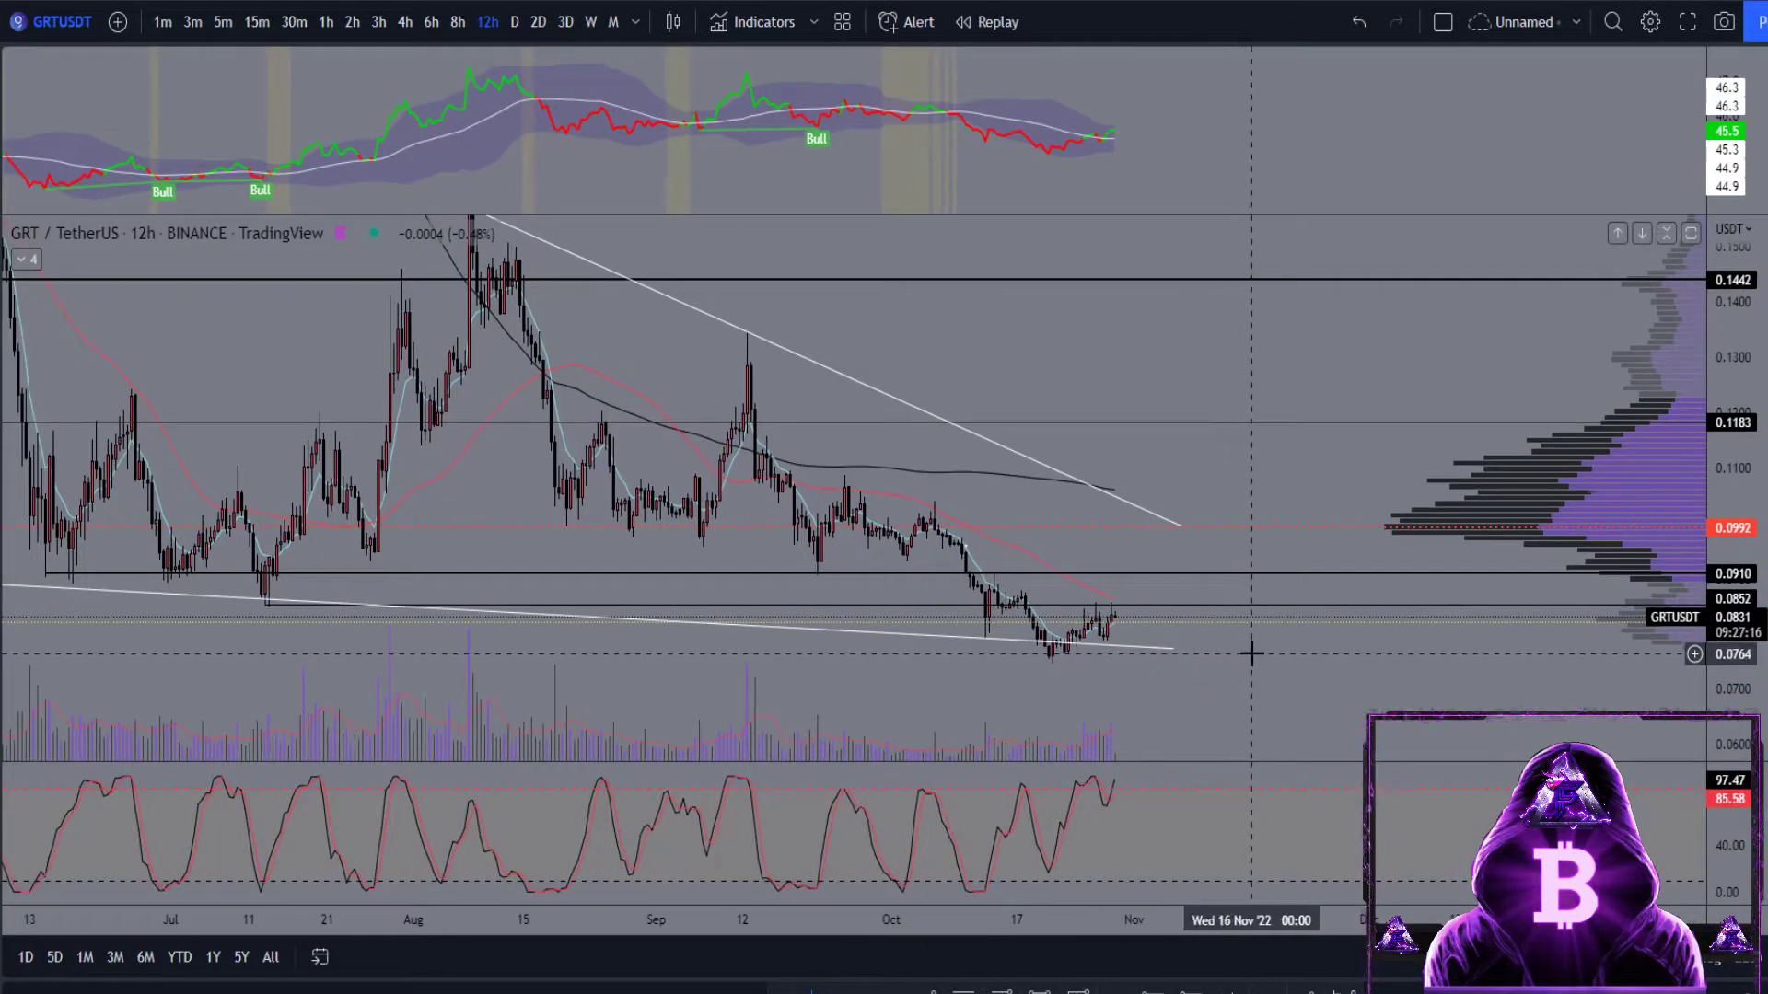
scroll(1251, 642, down, 2)
drag(1752, 334, 1750, 396)
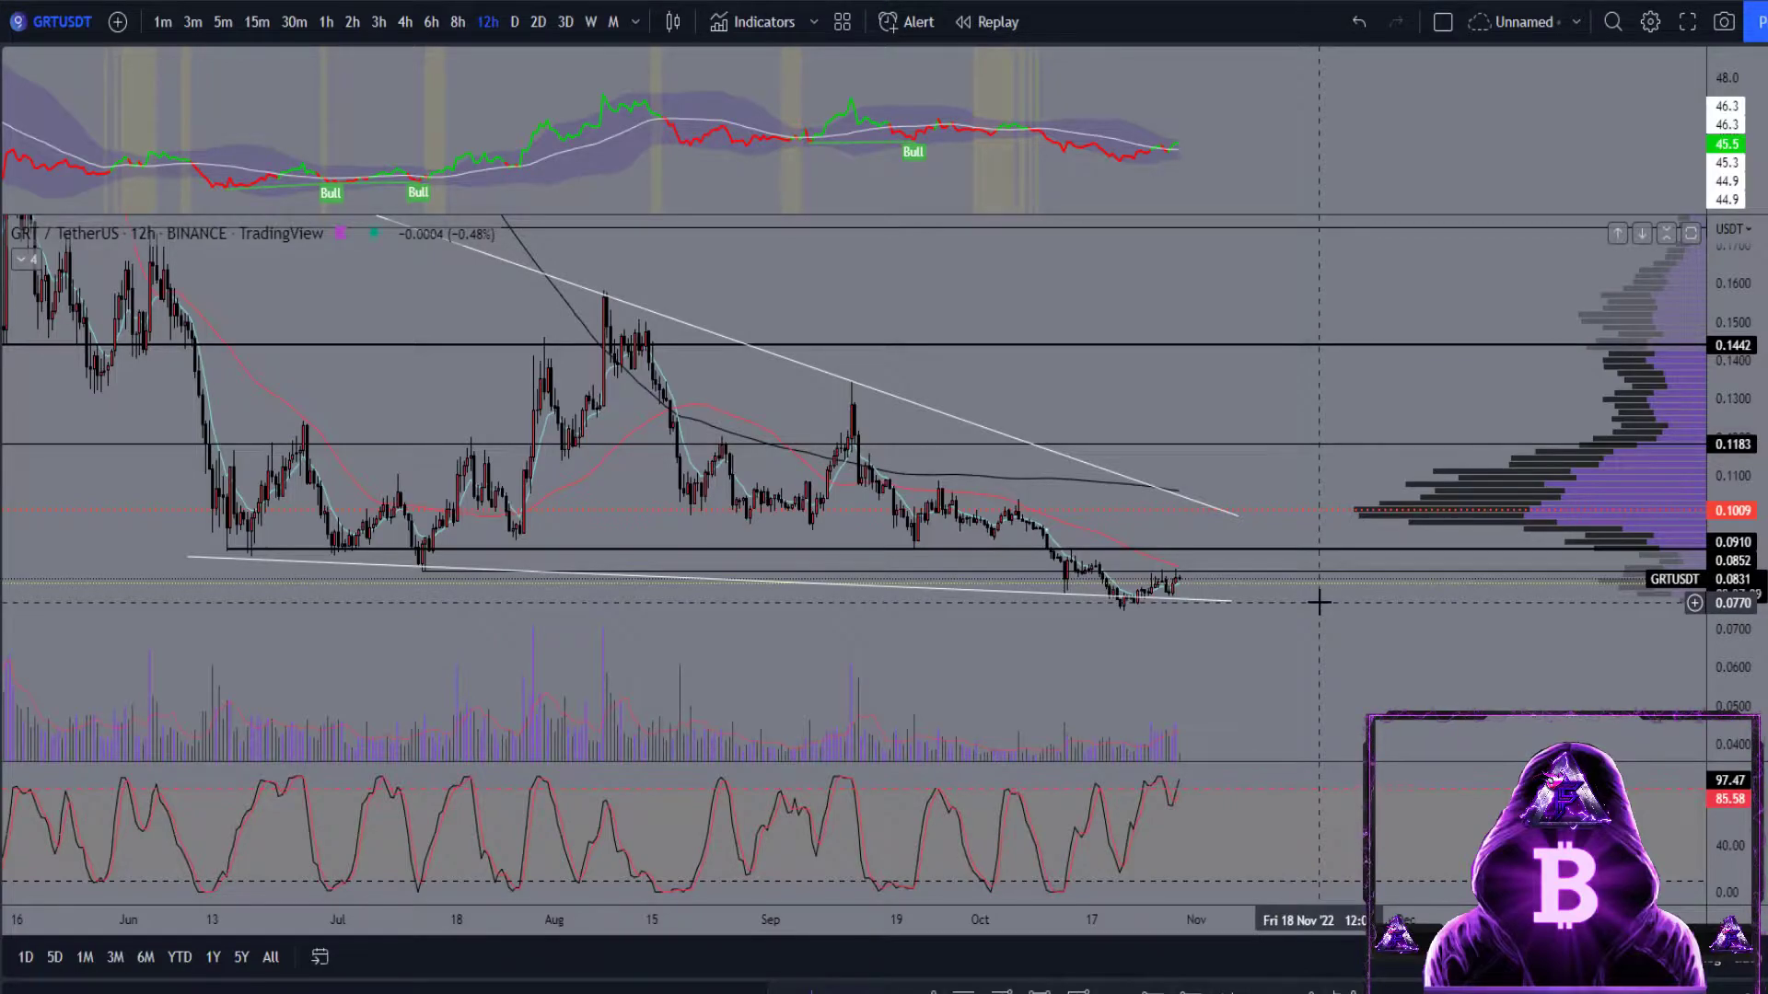
scroll(1319, 602, up, 1)
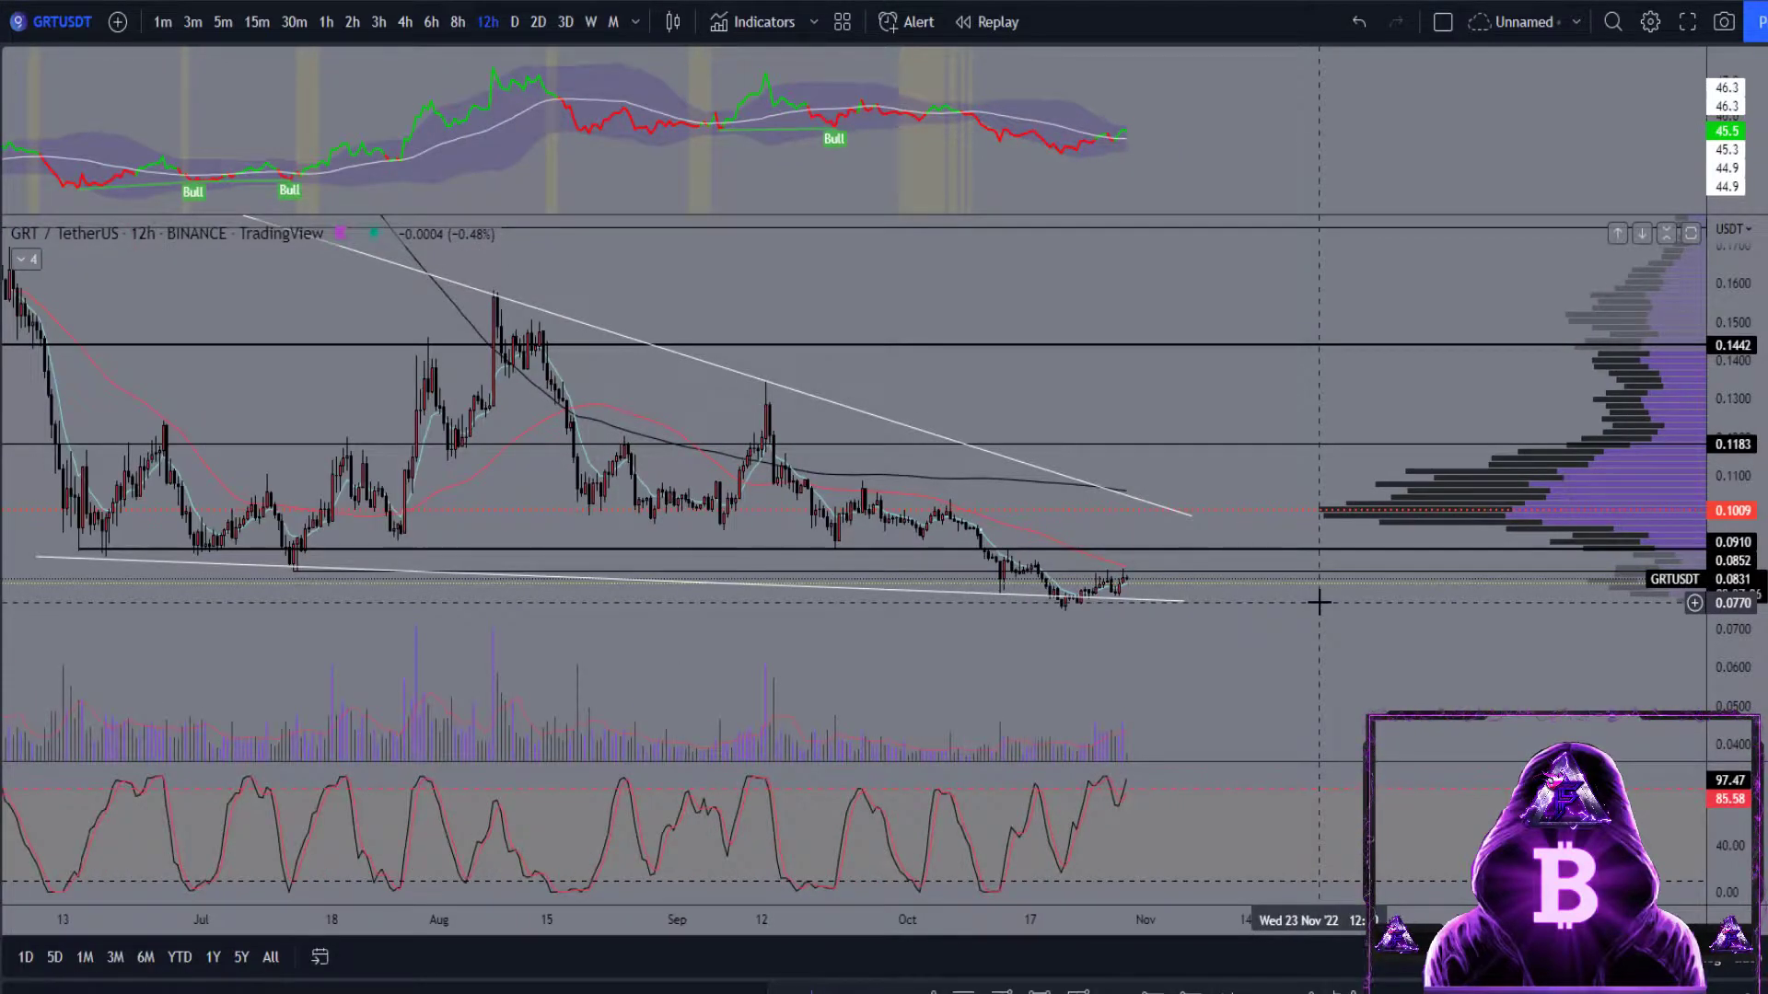
scroll(1319, 602, down, 1)
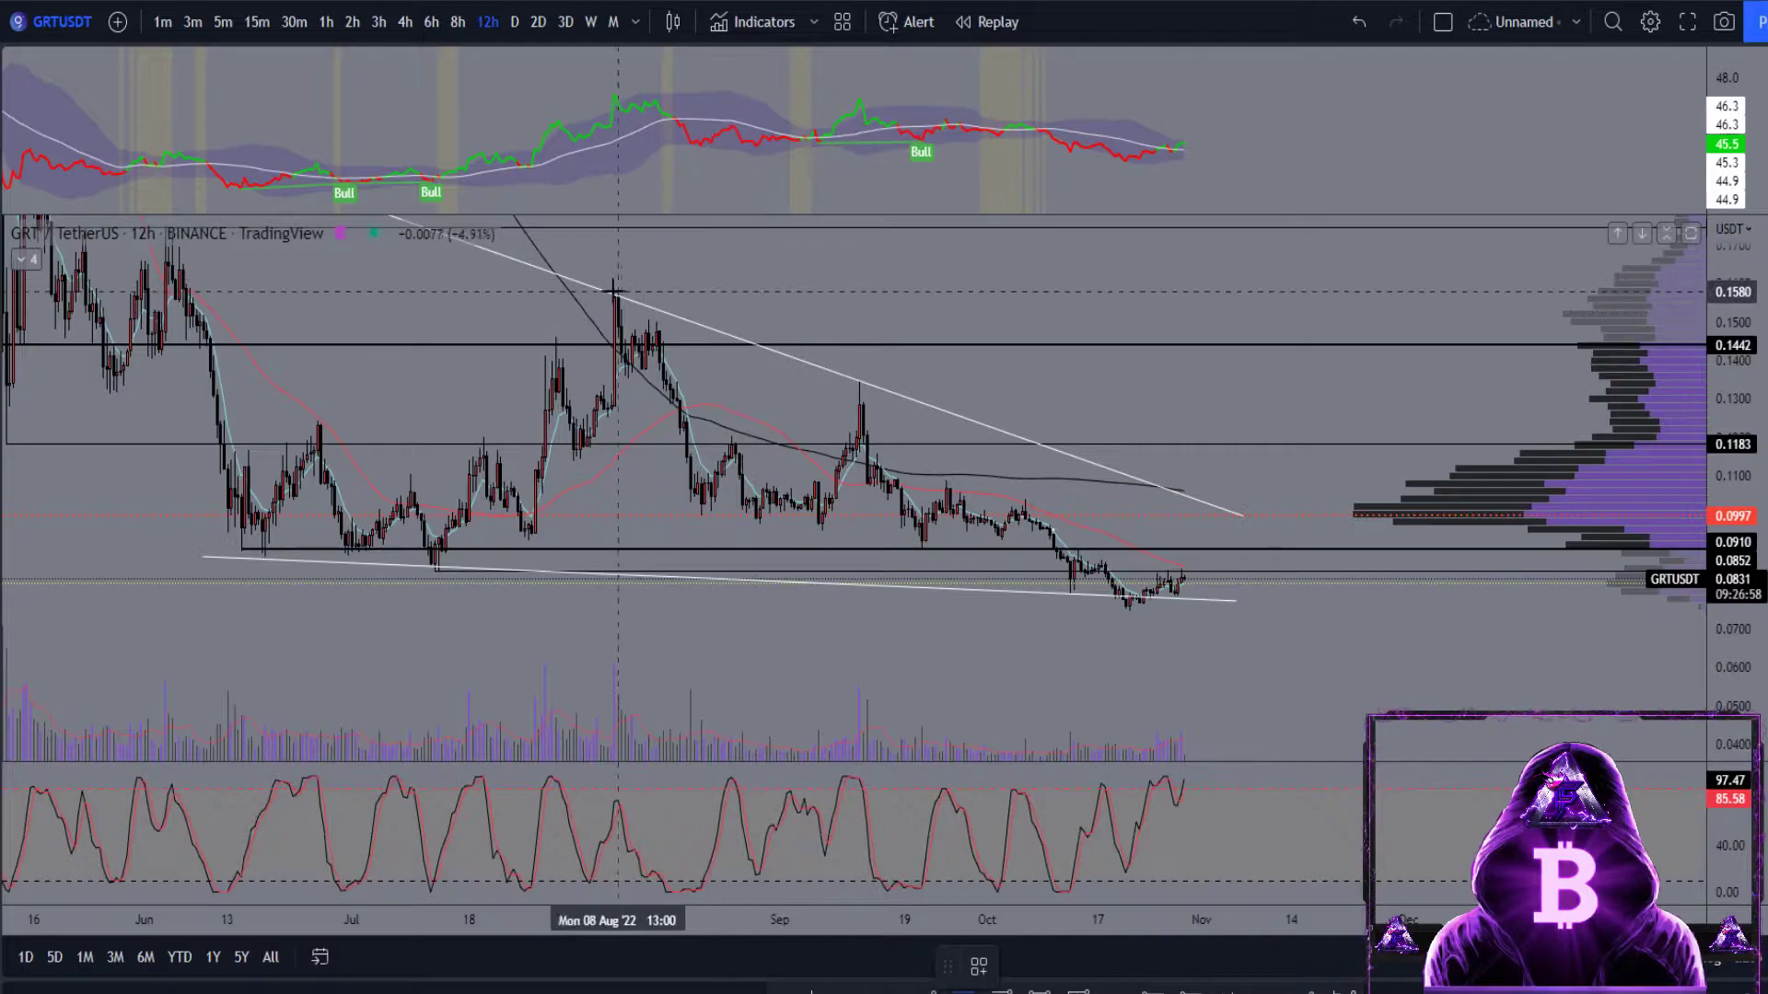
mouse_move(1243, 609)
mouse_down()
mouse_move(1125, 611)
mouse_move(611, 416)
mouse_move(566, 304)
mouse_move(578, 288)
mouse_up()
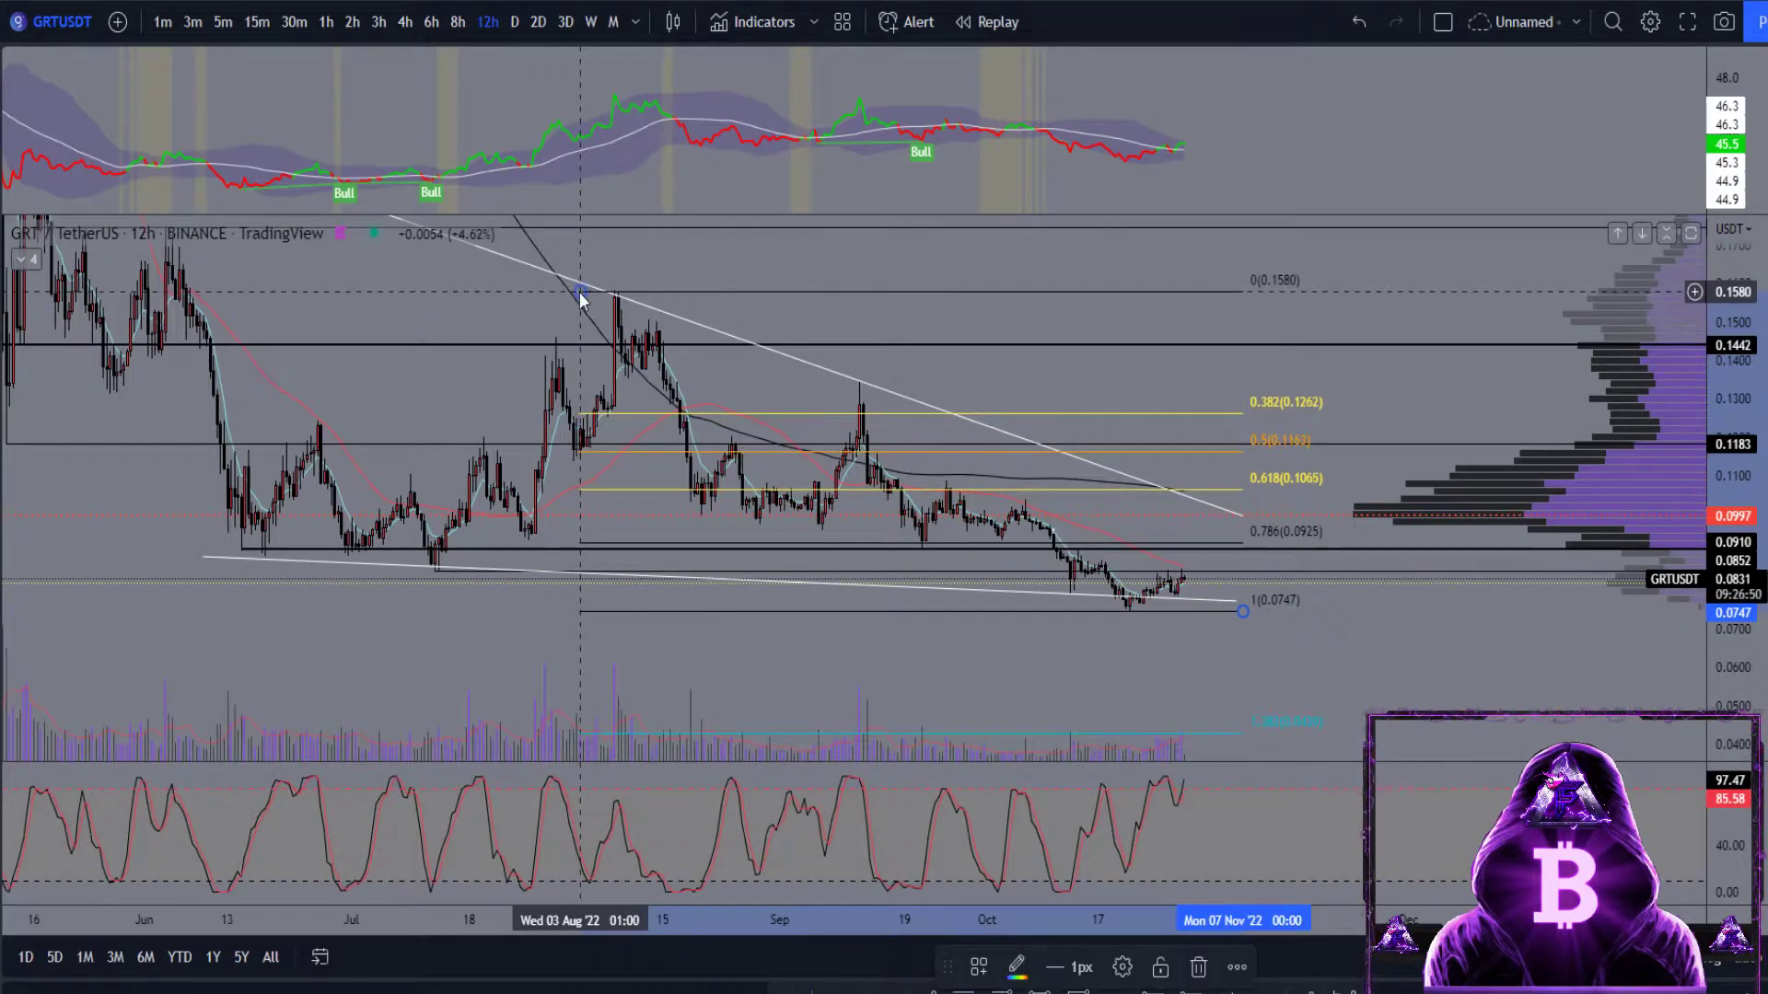
- Sketch a brush path falling from the latest candle through the wedge support to the first Fibonacci extension at about 0.043, and underline that level
drag(1376, 625, 1354, 560)
scroll(1352, 562, up, 1)
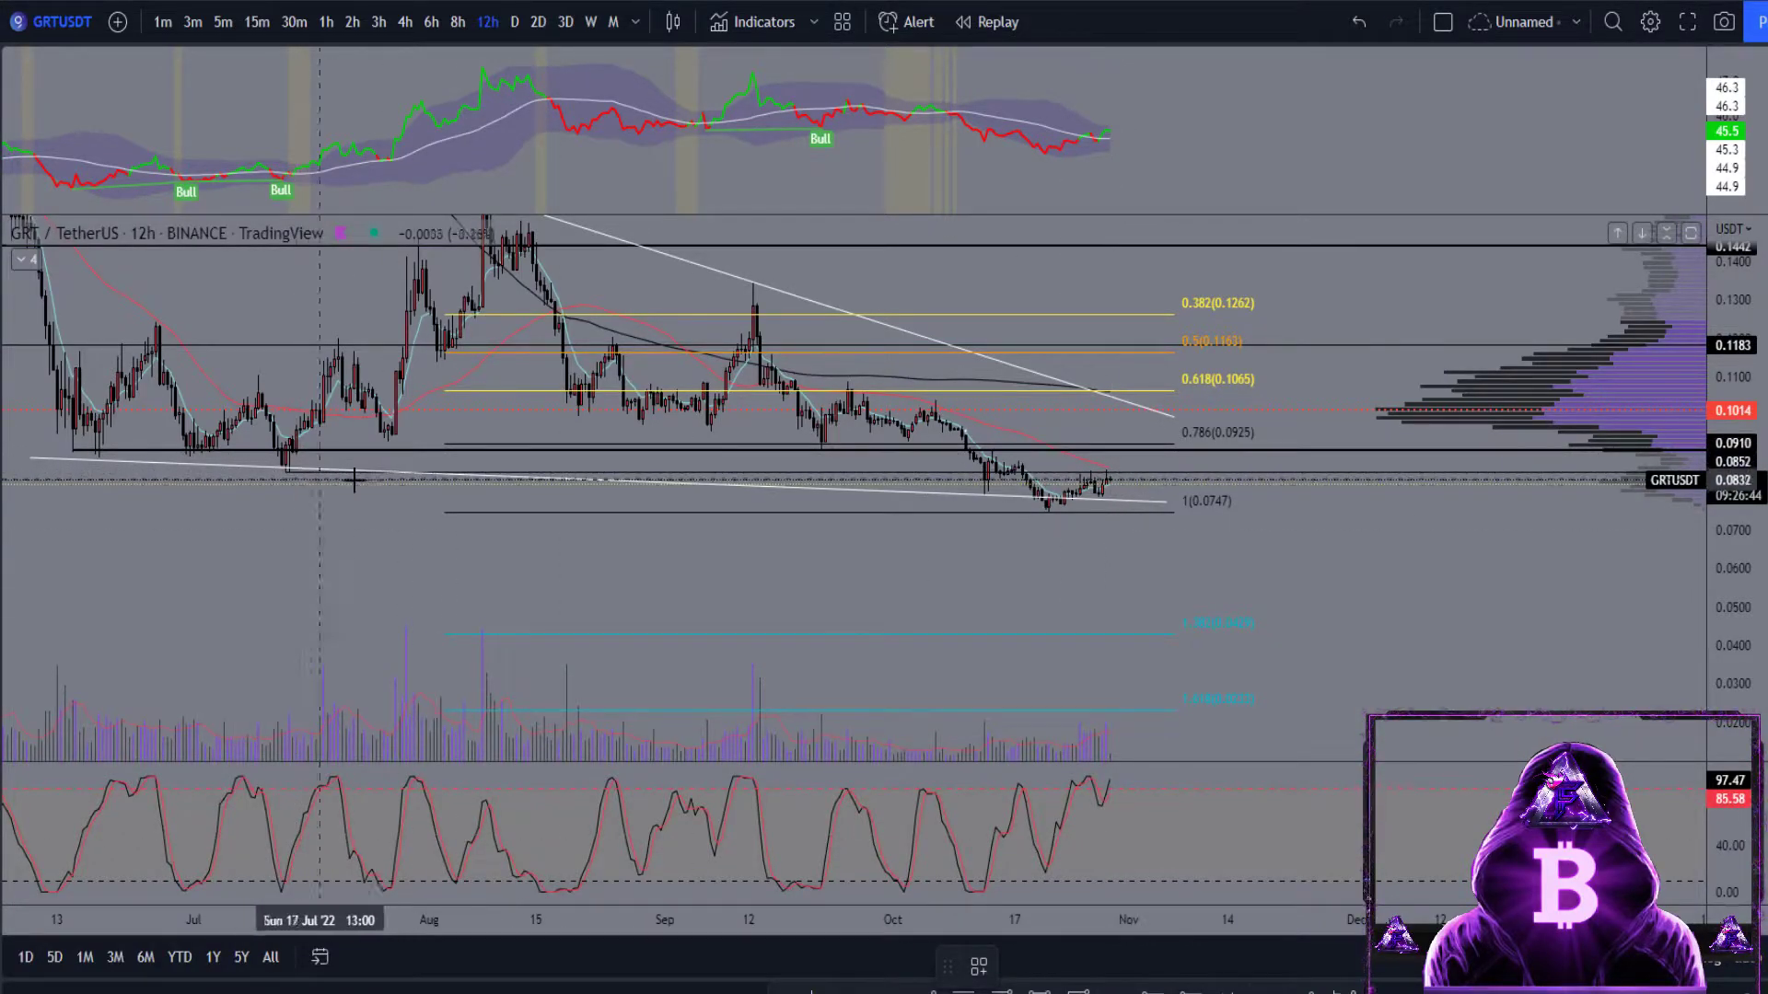
mouse_move(1114, 476)
mouse_down()
mouse_move(1127, 520)
mouse_move(1142, 498)
mouse_move(1149, 524)
mouse_move(1162, 516)
mouse_move(1194, 626)
mouse_move(1173, 635)
mouse_move(1288, 636)
mouse_up()
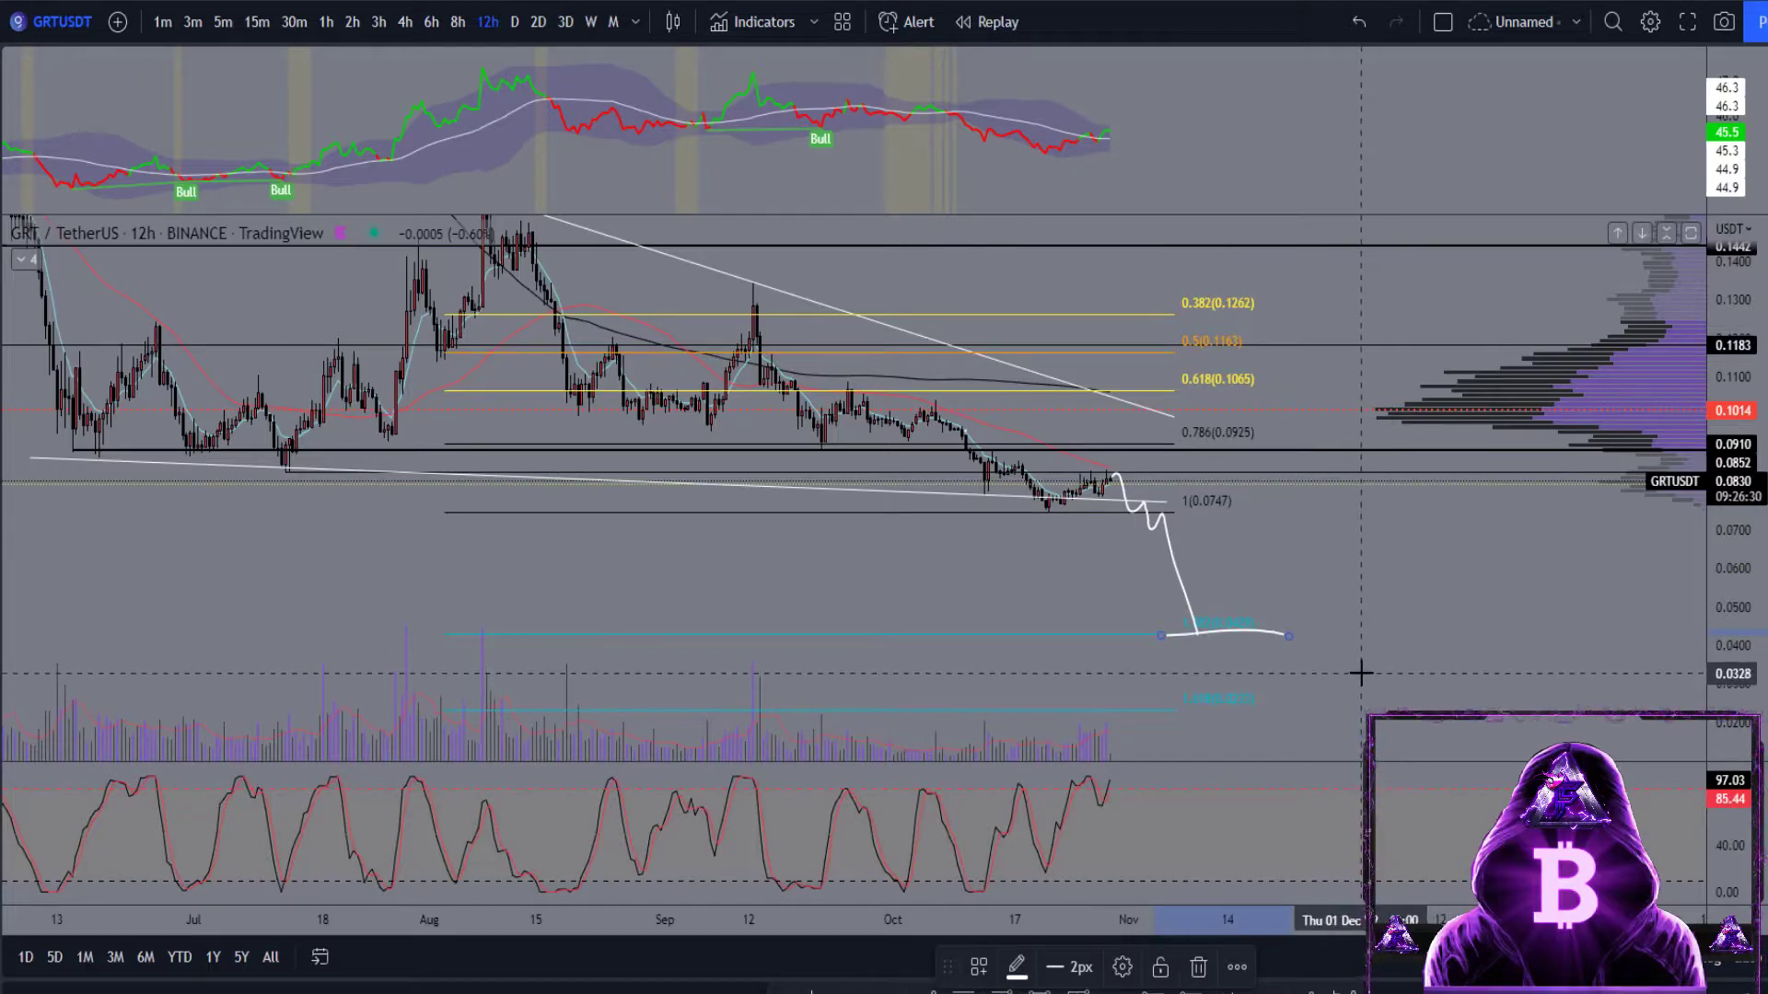
- Draw a rectangle marking the support zone around the first Fibonacci extension, from about 0.0464 down to 0.0373
click(1079, 991)
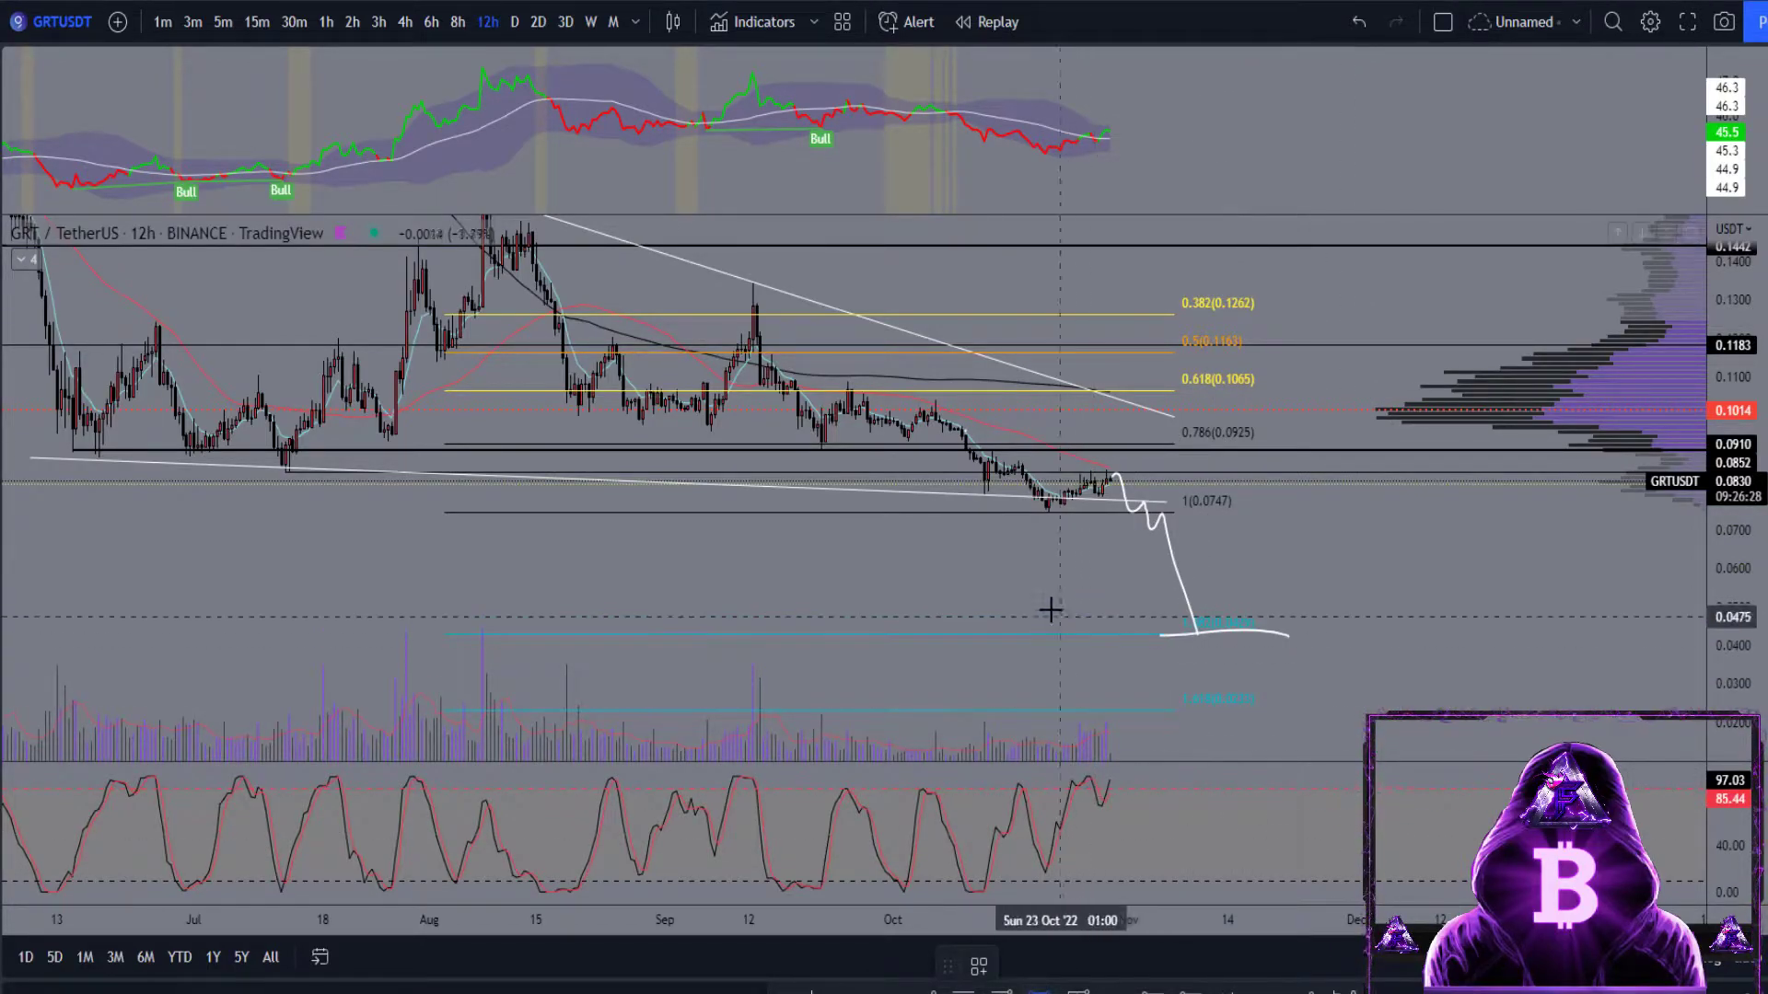
click(1034, 621)
click(1334, 655)
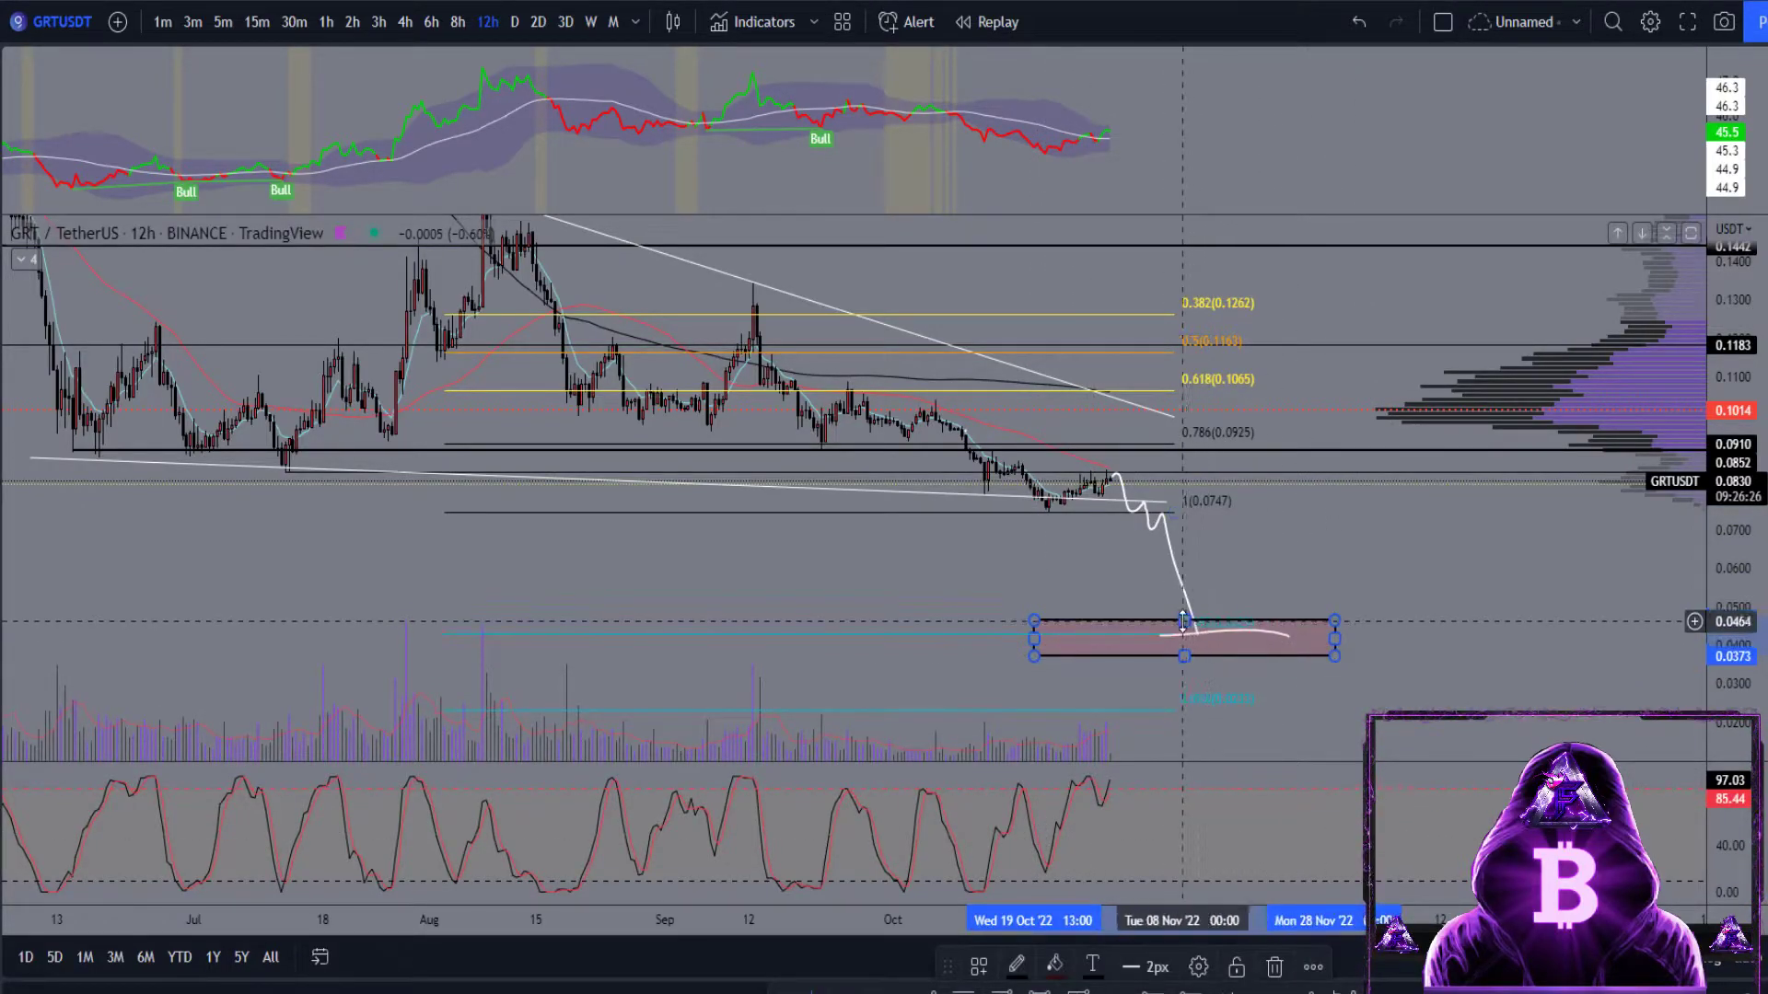
- Sketch a recovery brush path from the support zone to the 0.0852 level, extend the wedge support, retest it and rise past 0.1183
click(1153, 991)
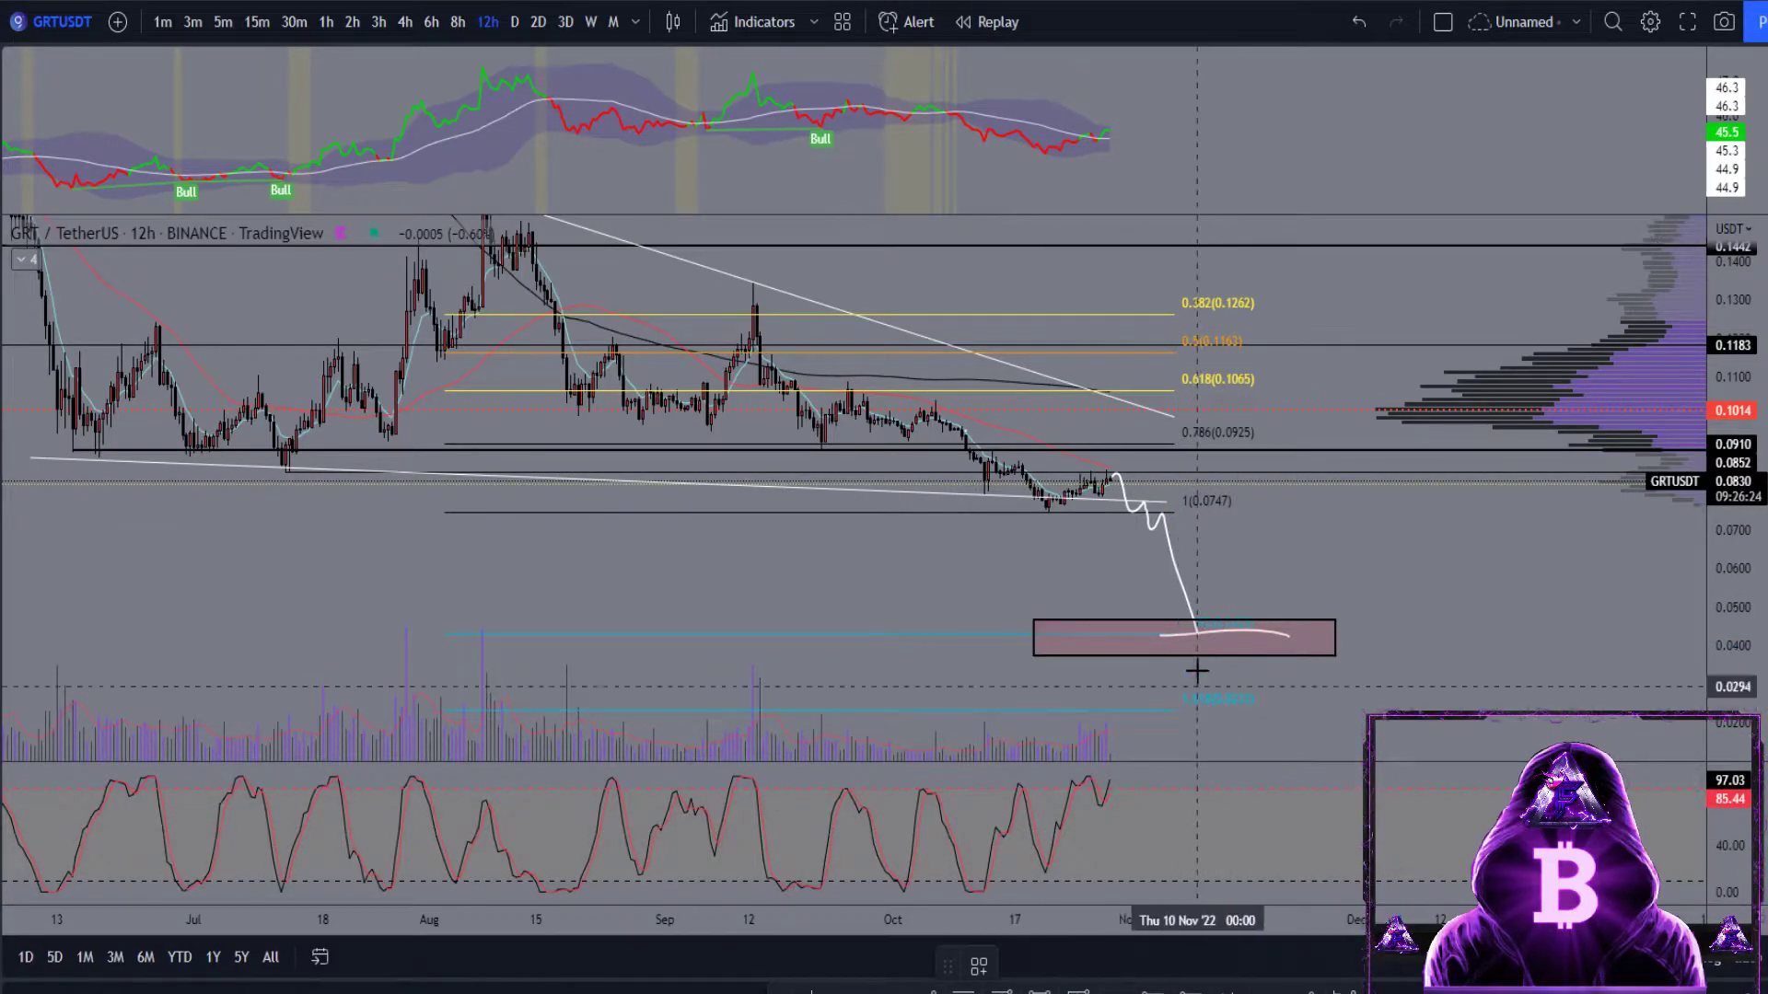
drag(1199, 630, 1254, 468)
drag(1254, 469, 1254, 472)
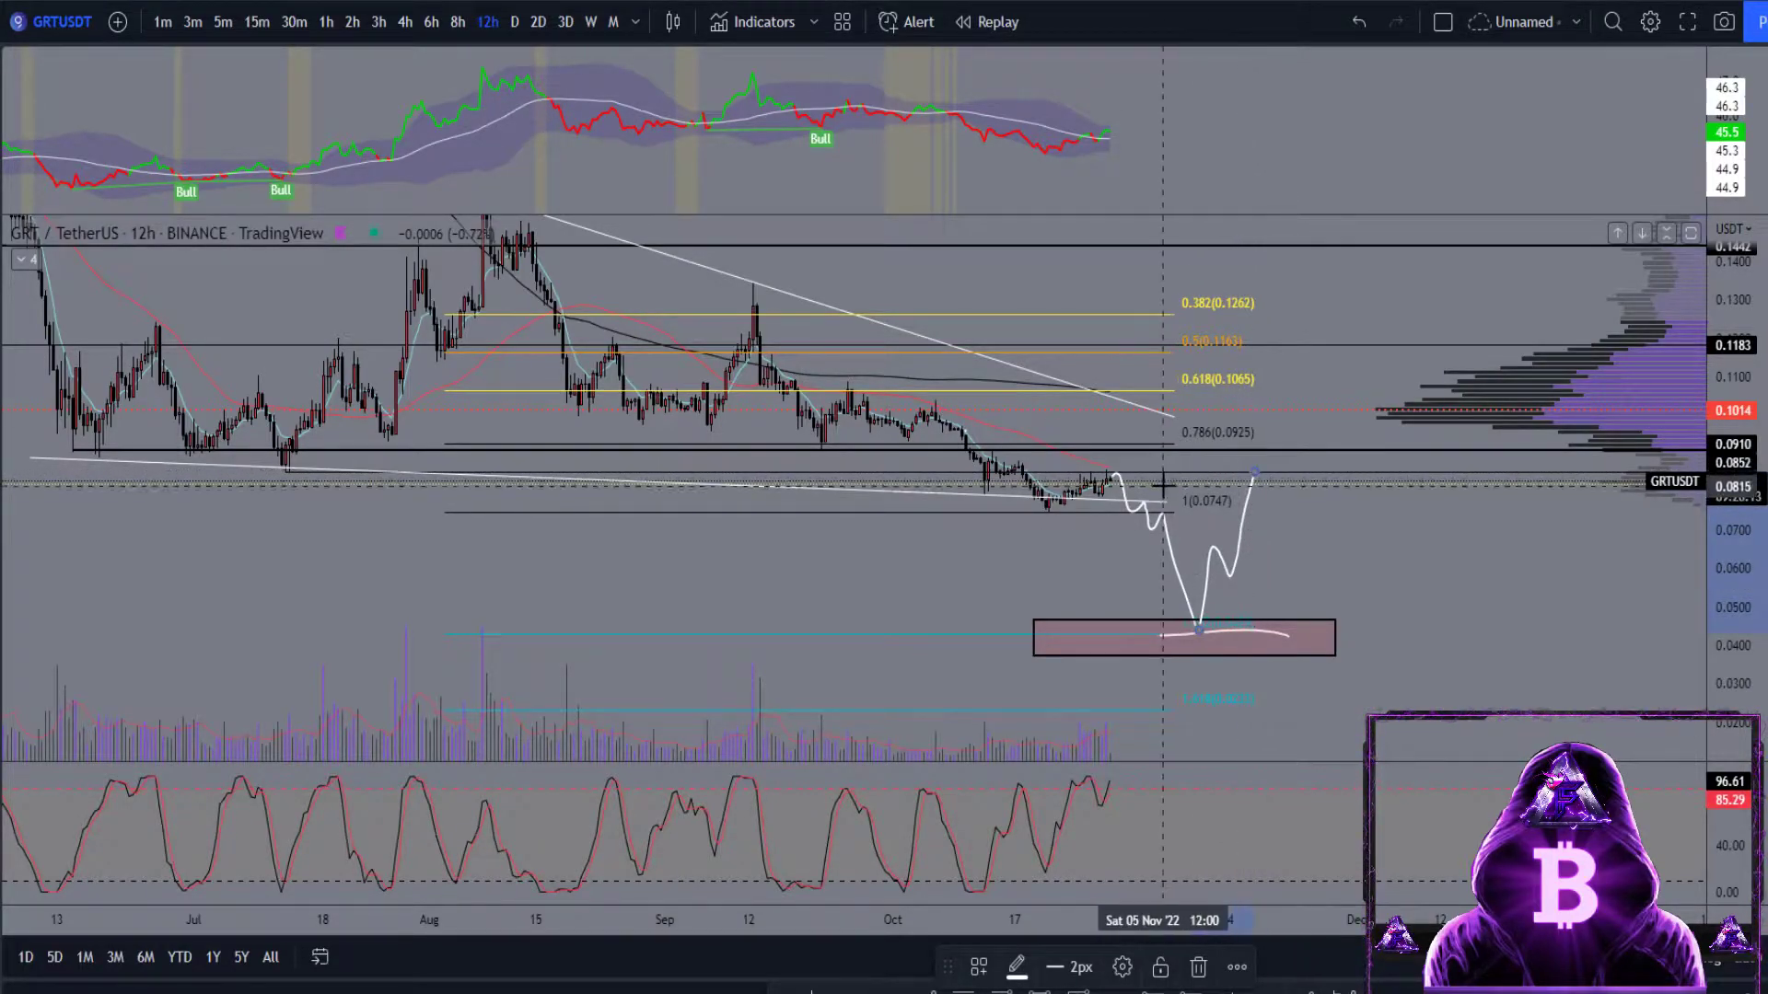
mouse_move(1158, 501)
mouse_down()
mouse_move(1273, 512)
mouse_move(1300, 416)
mouse_move(1360, 328)
mouse_up()
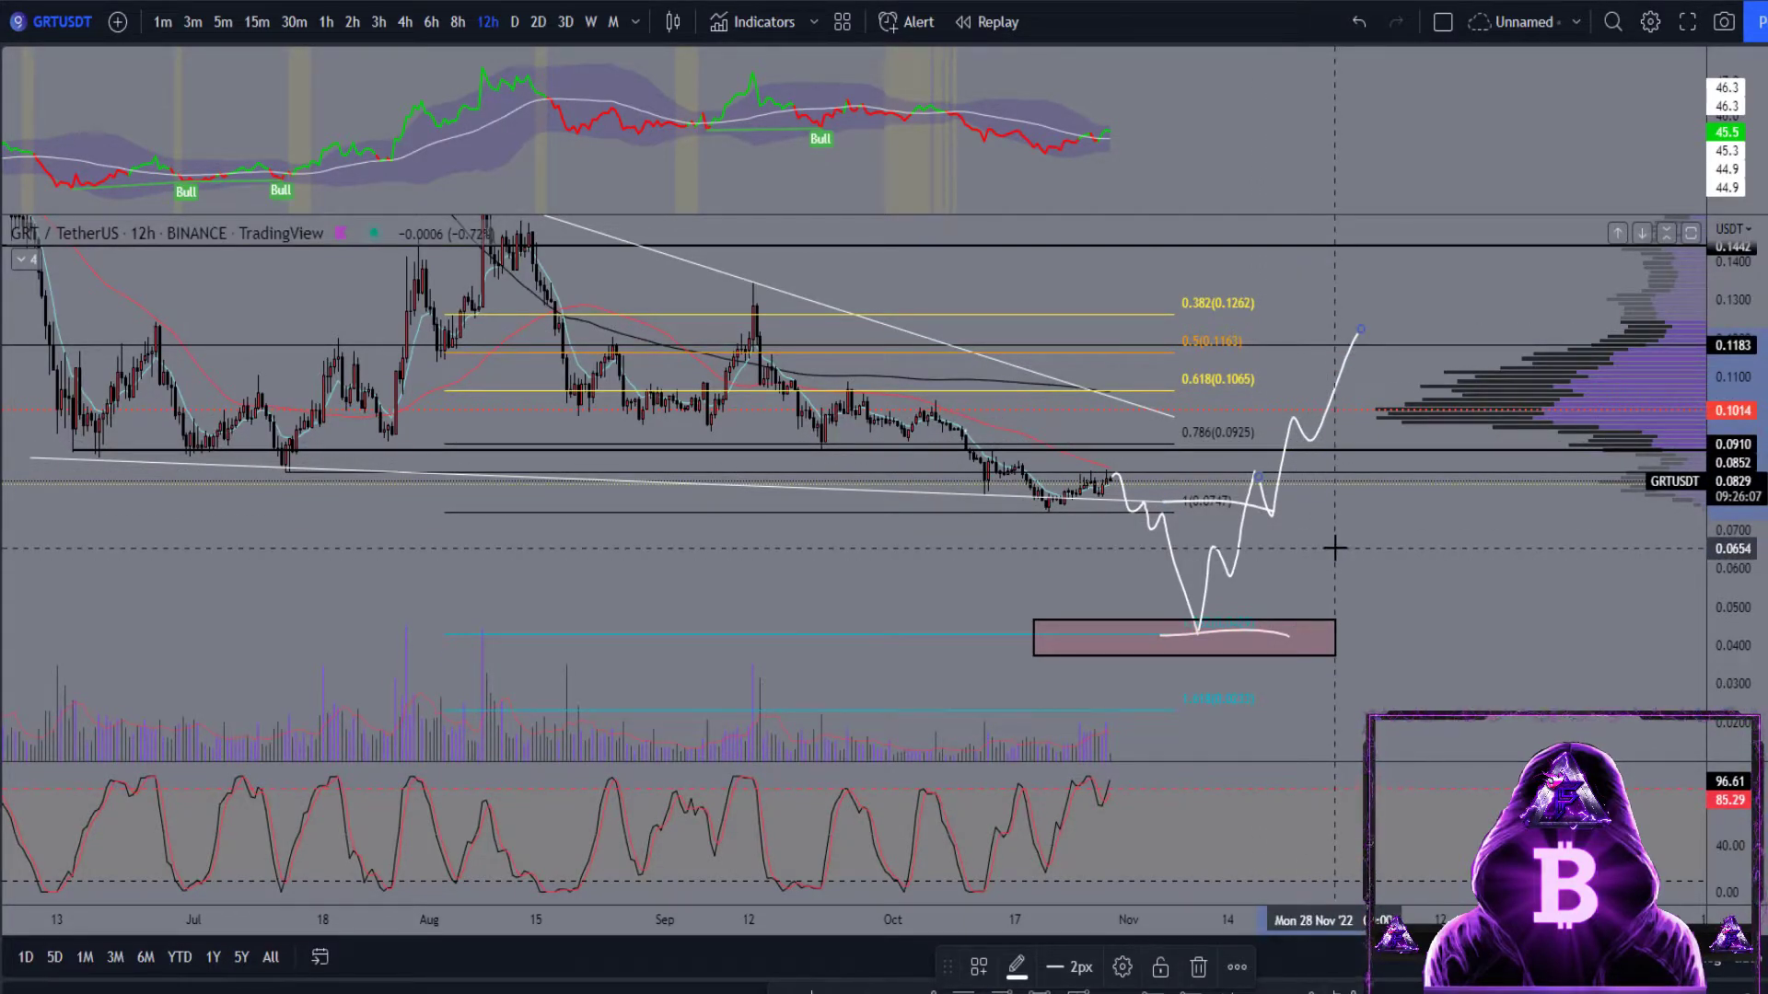
- Stretch the support zone rectangle down past the second Fibonacci extension, with its lower edge at about 0.0200
scroll(1565, 526, down, 1)
scroll(1616, 521, up, 2)
drag(1713, 396, 1705, 542)
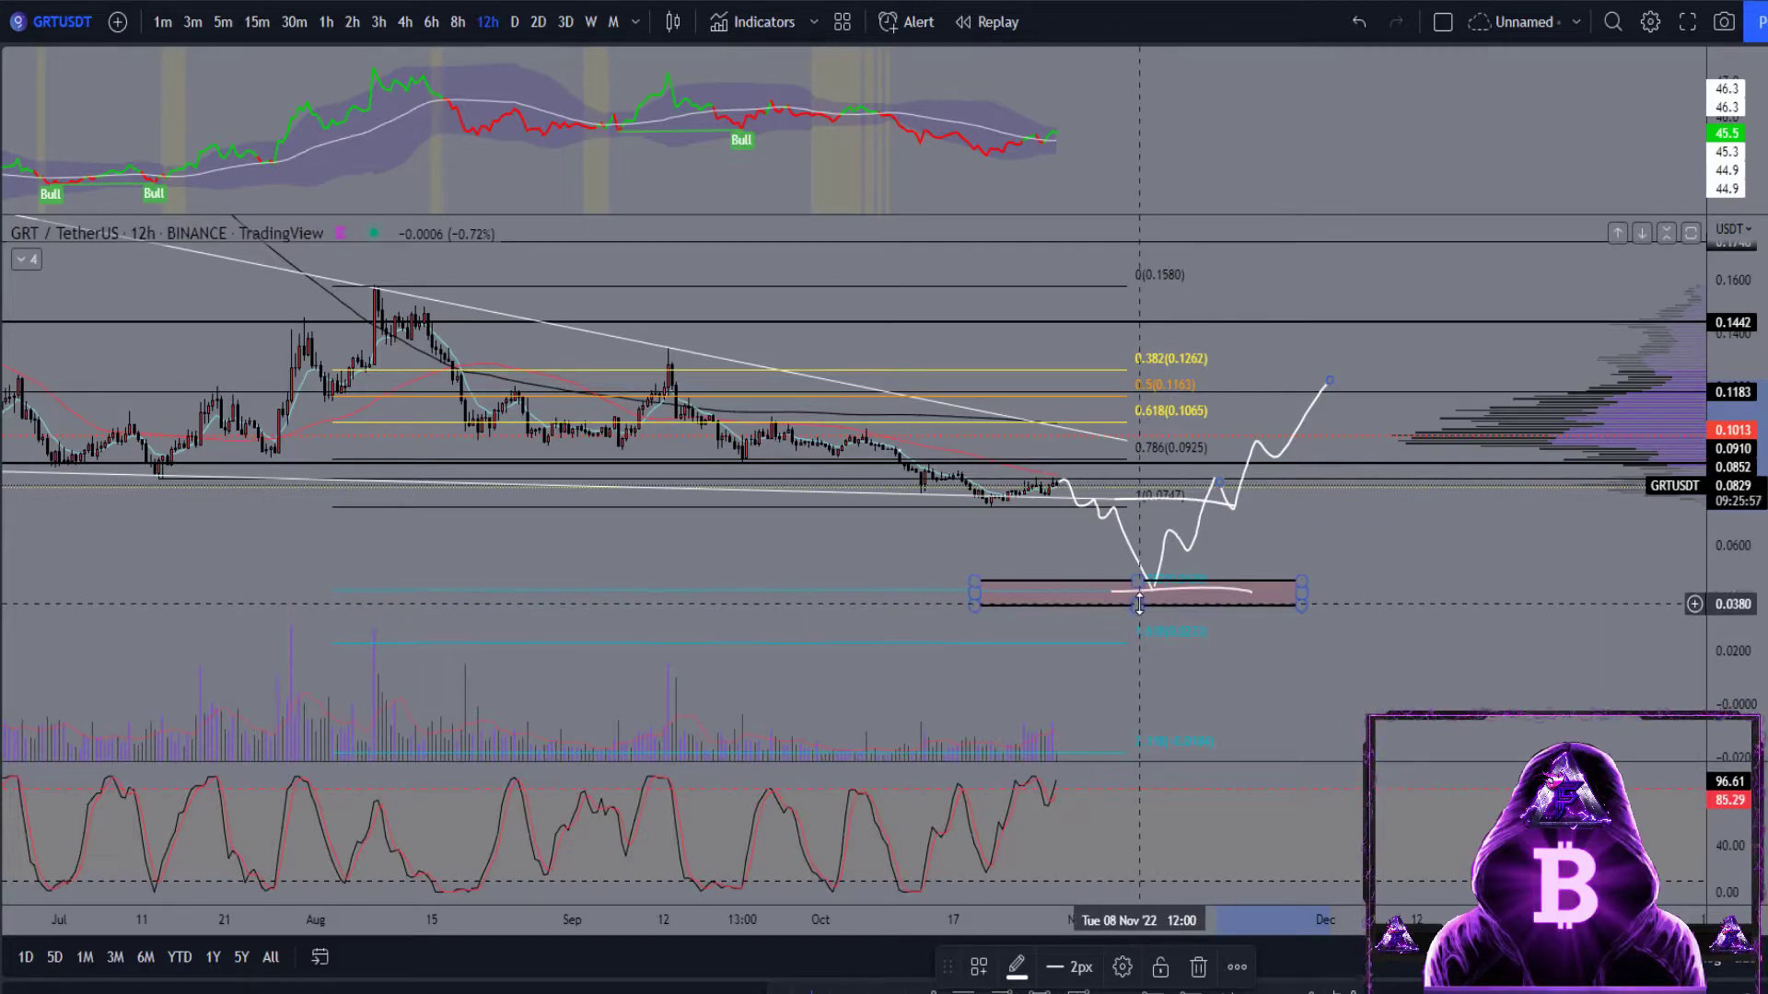
drag(1139, 604, 1140, 652)
click(1287, 702)
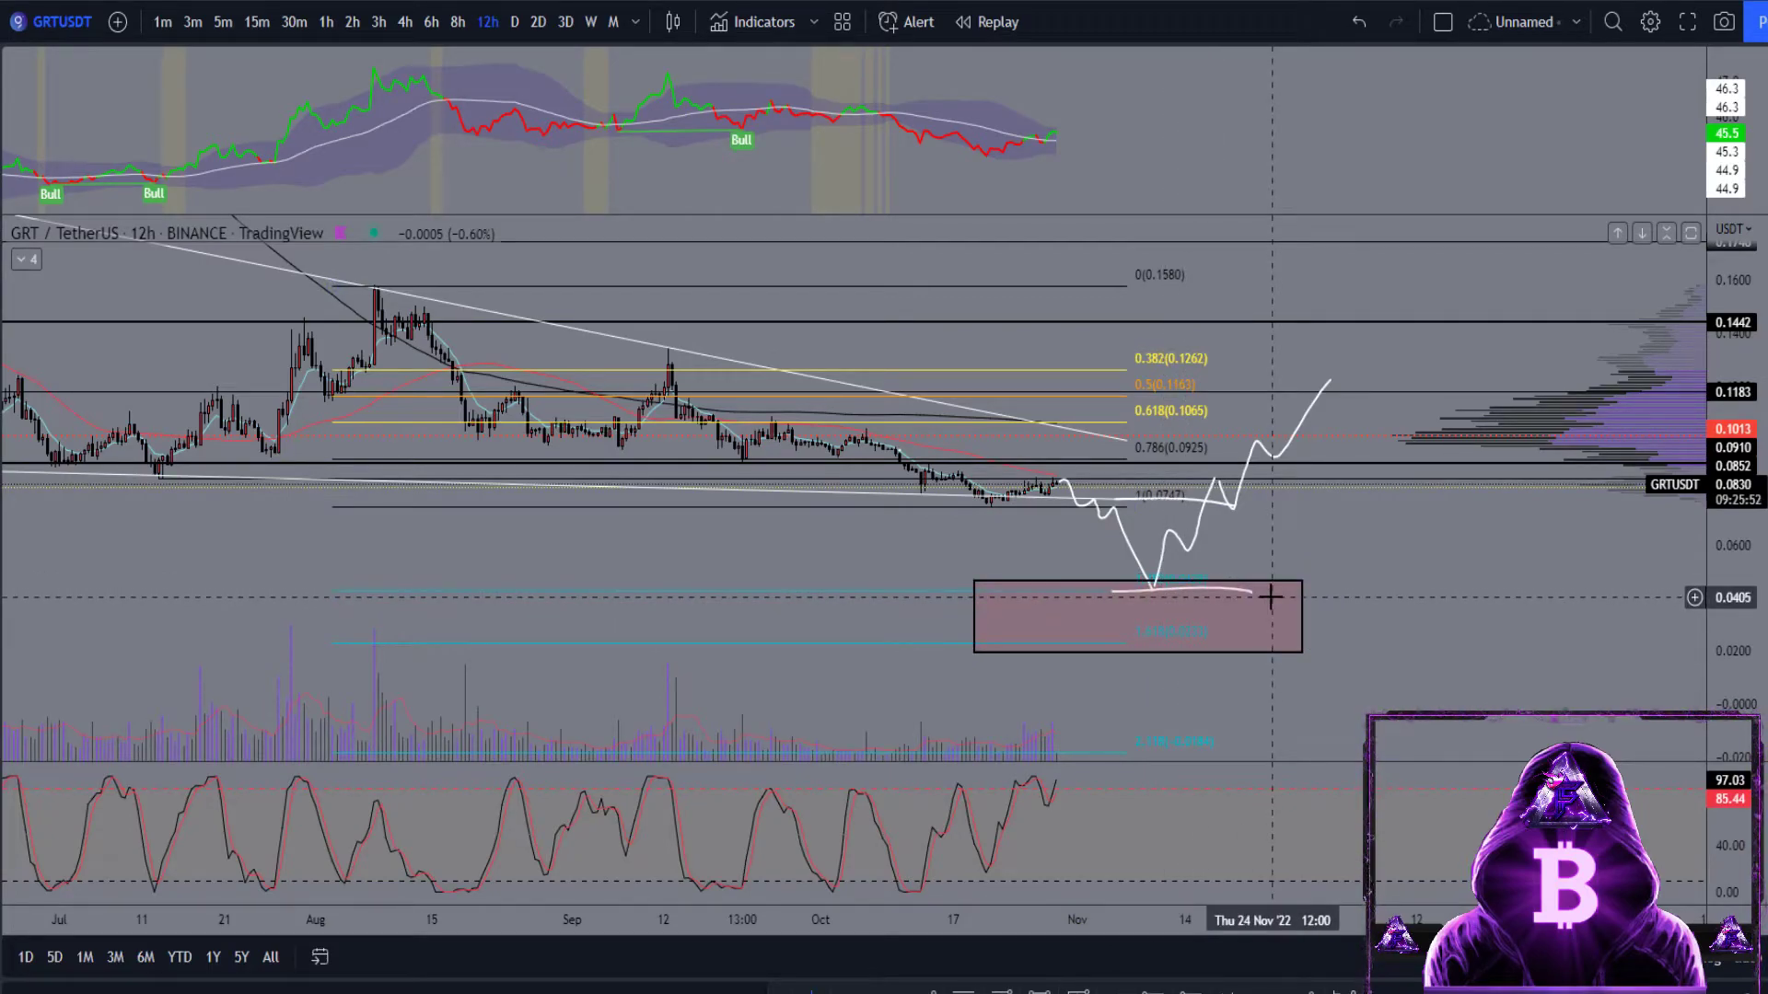
scroll(1271, 597, up, 1)
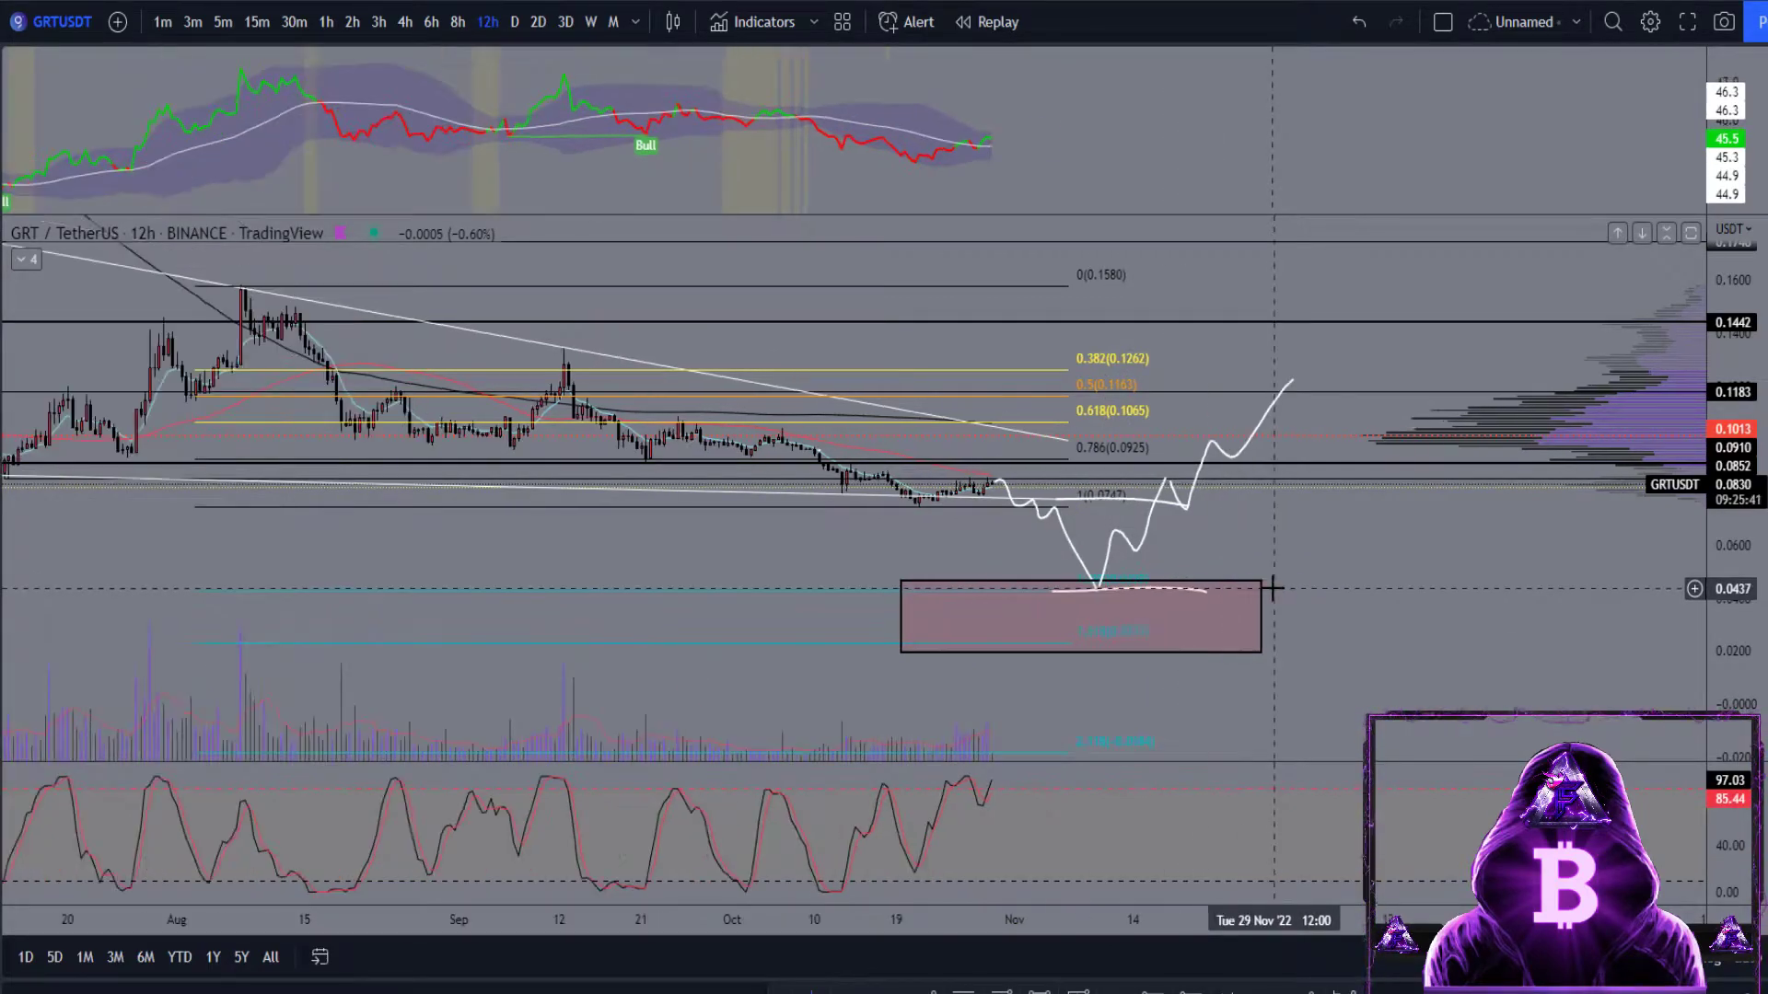
drag(1724, 663, 1722, 589)
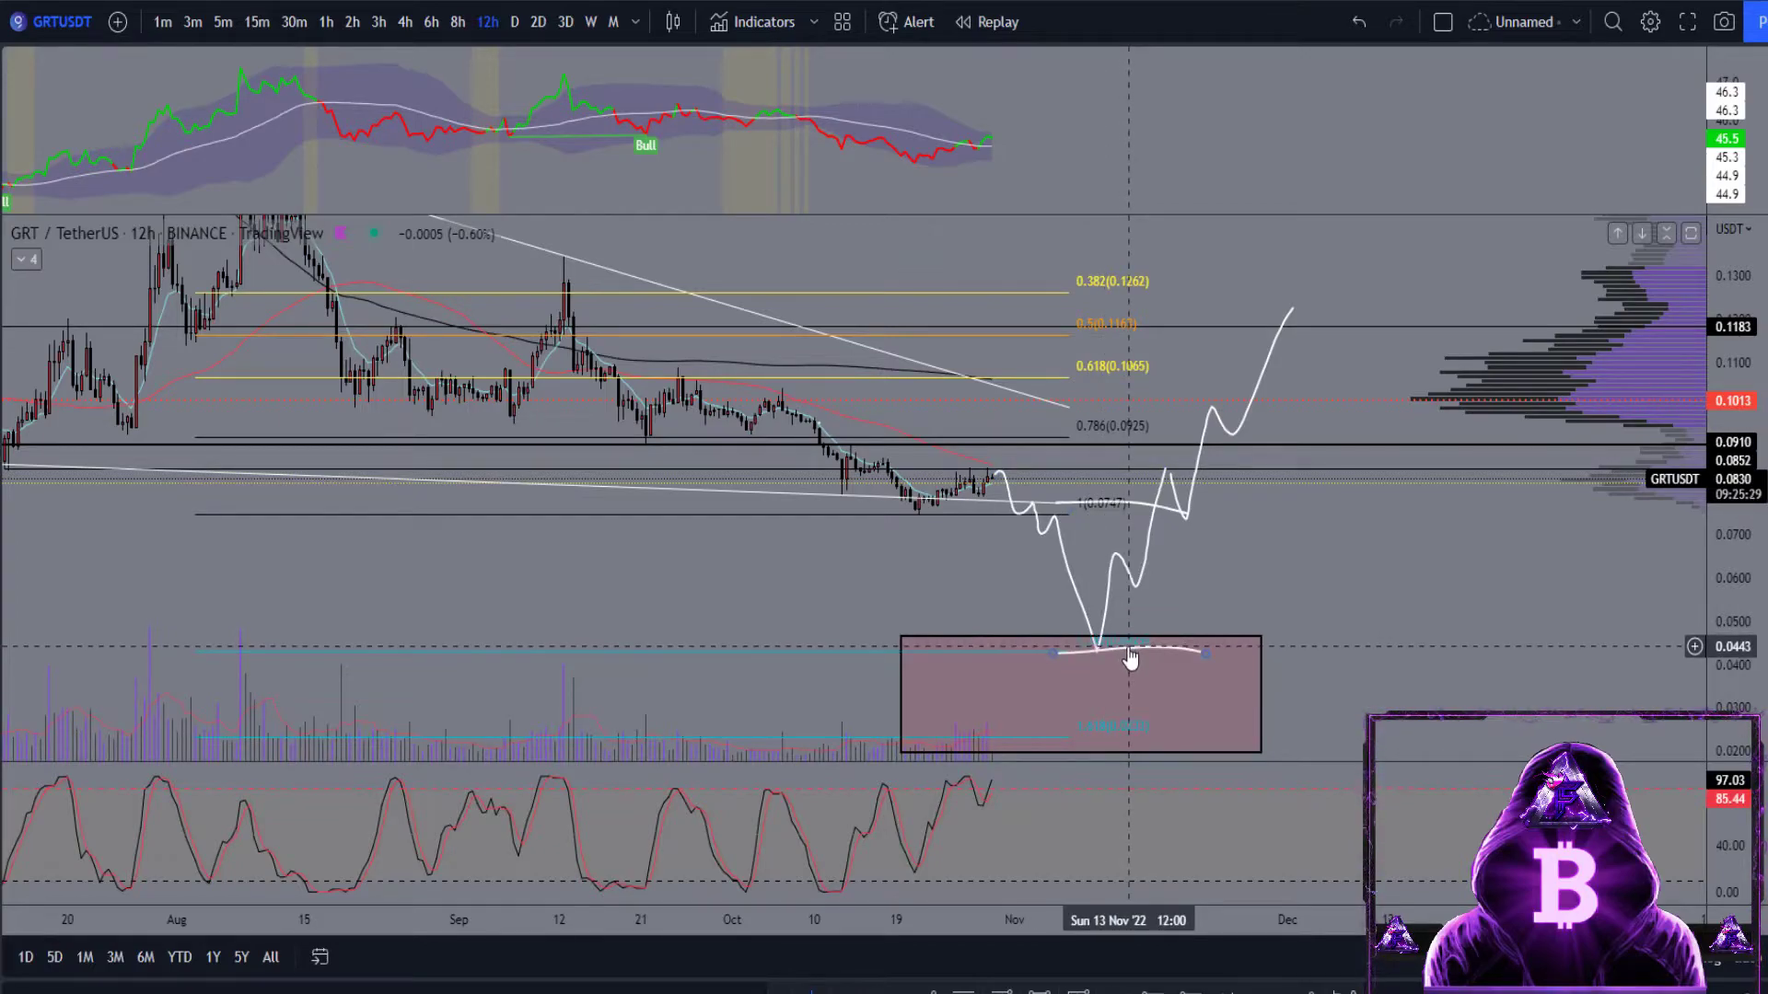
- Search the symbols for GRT from the watchlist and switch the chart to GRTBTC
click(1765, 73)
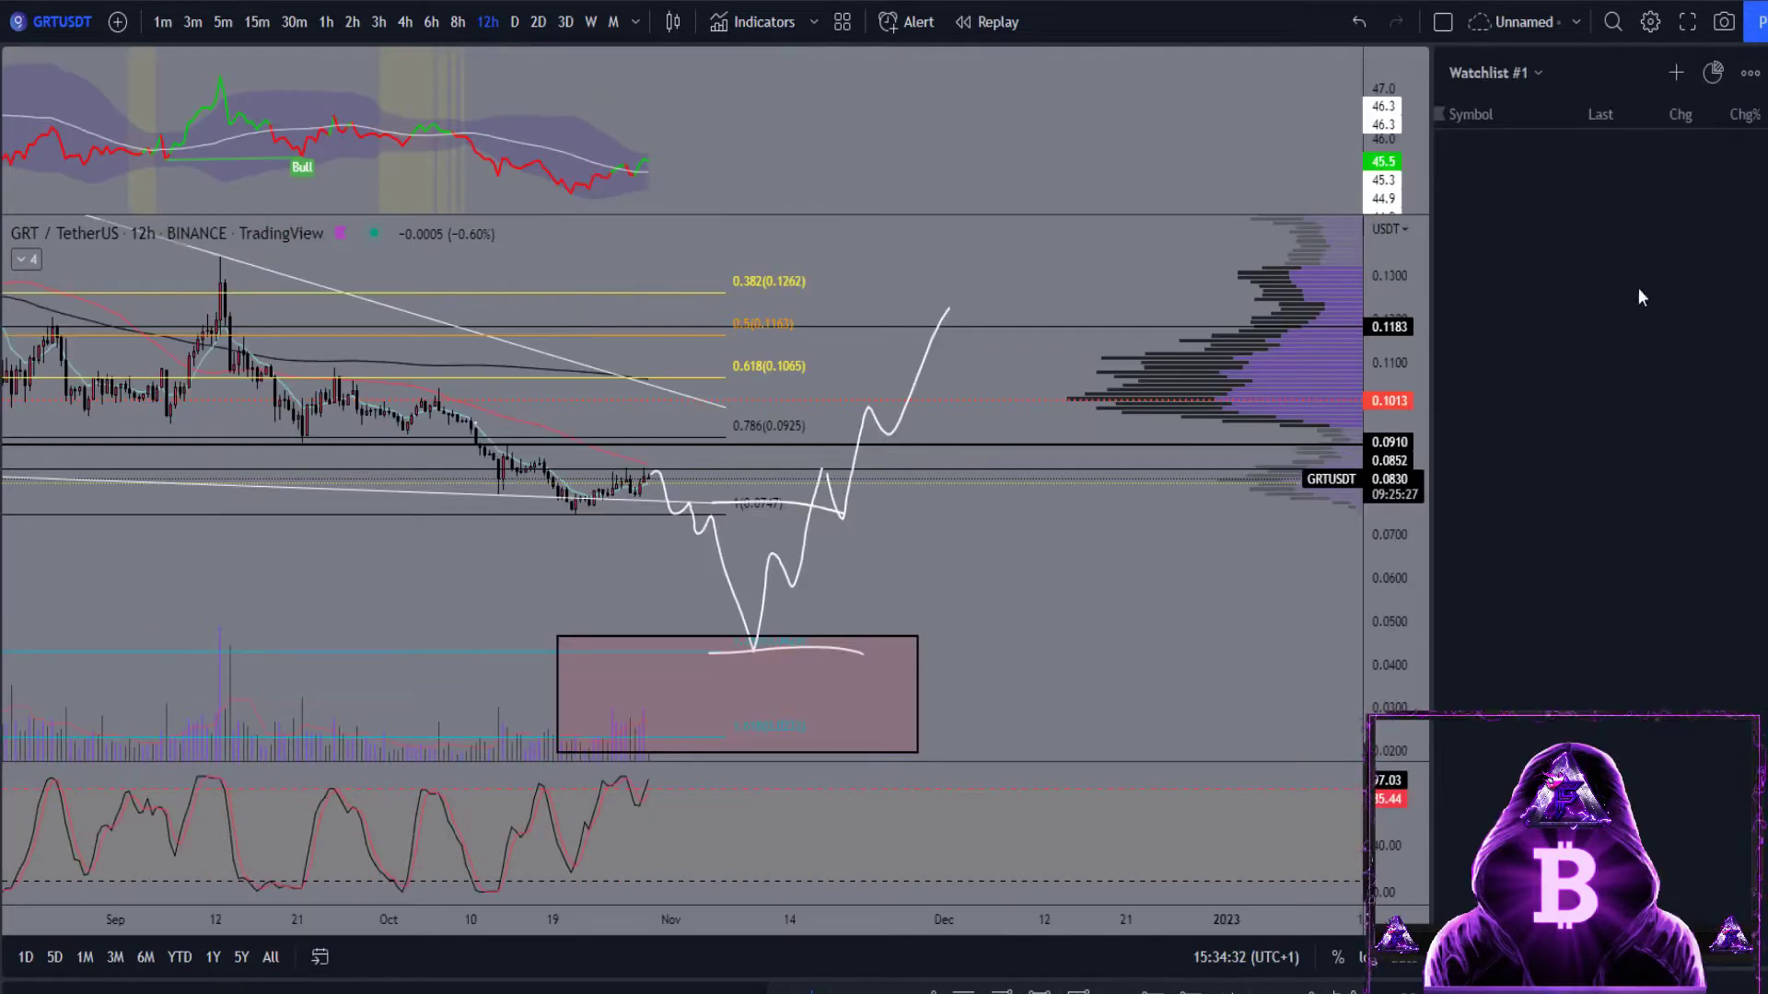
click(1677, 77)
text(GRT)
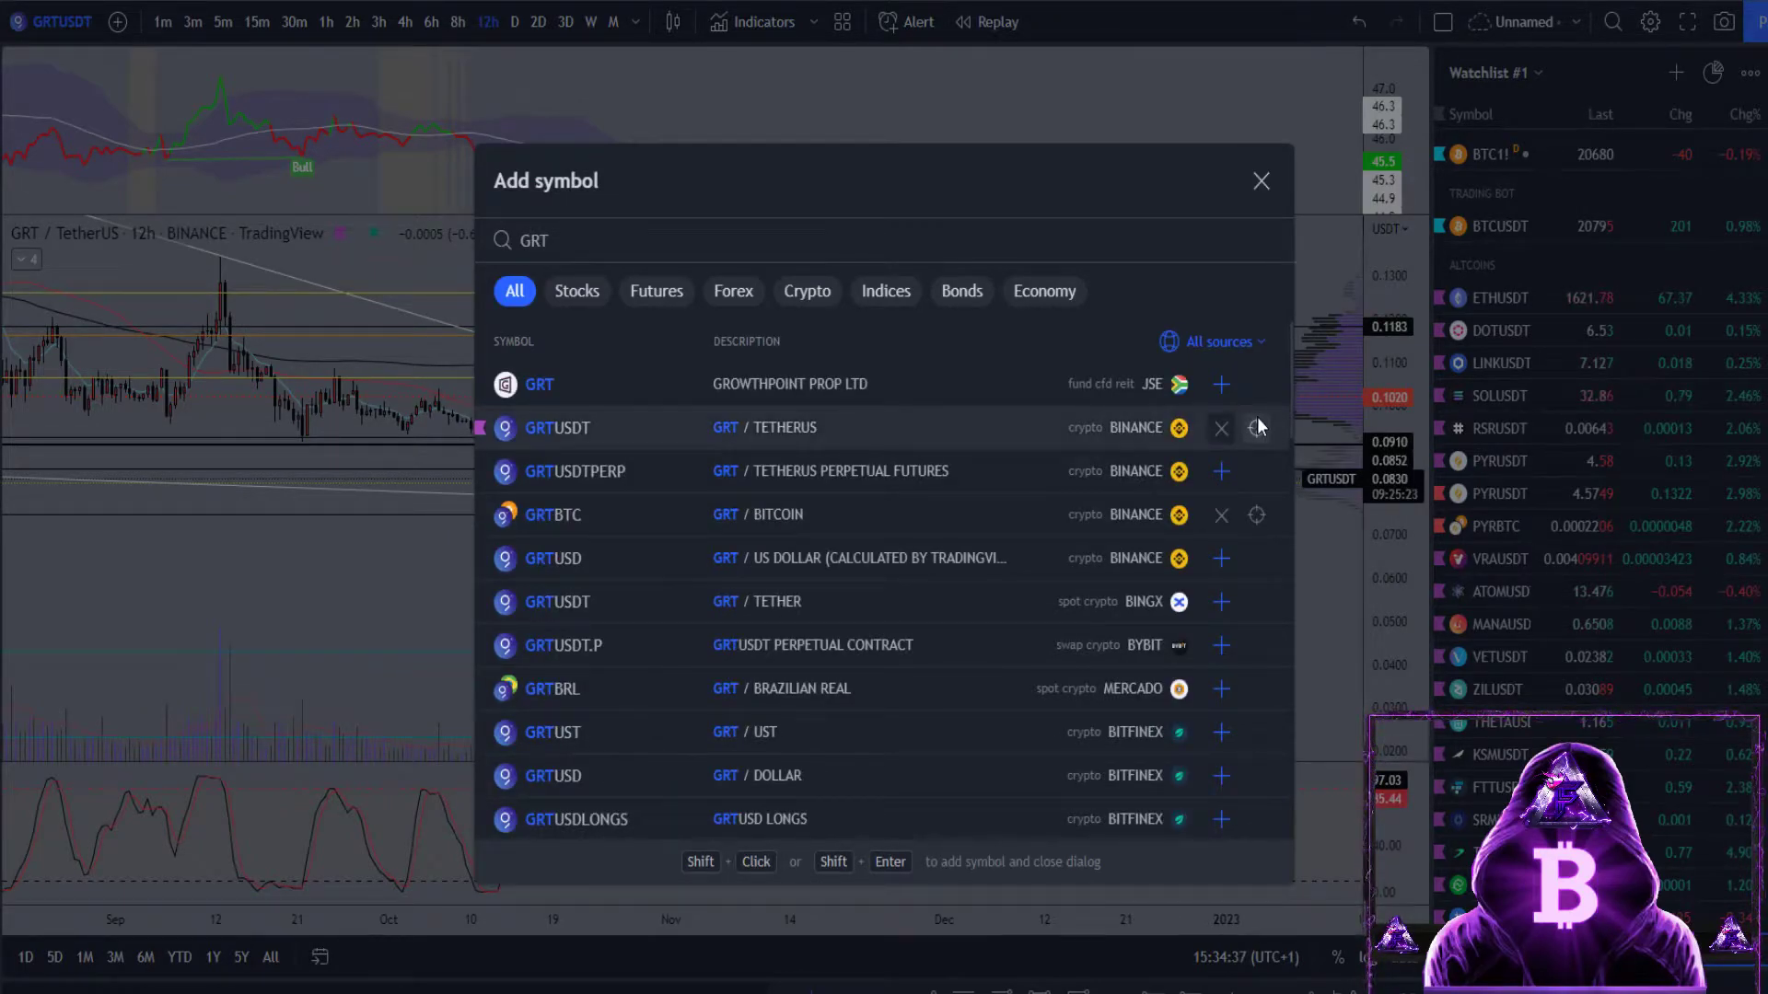
click(1257, 419)
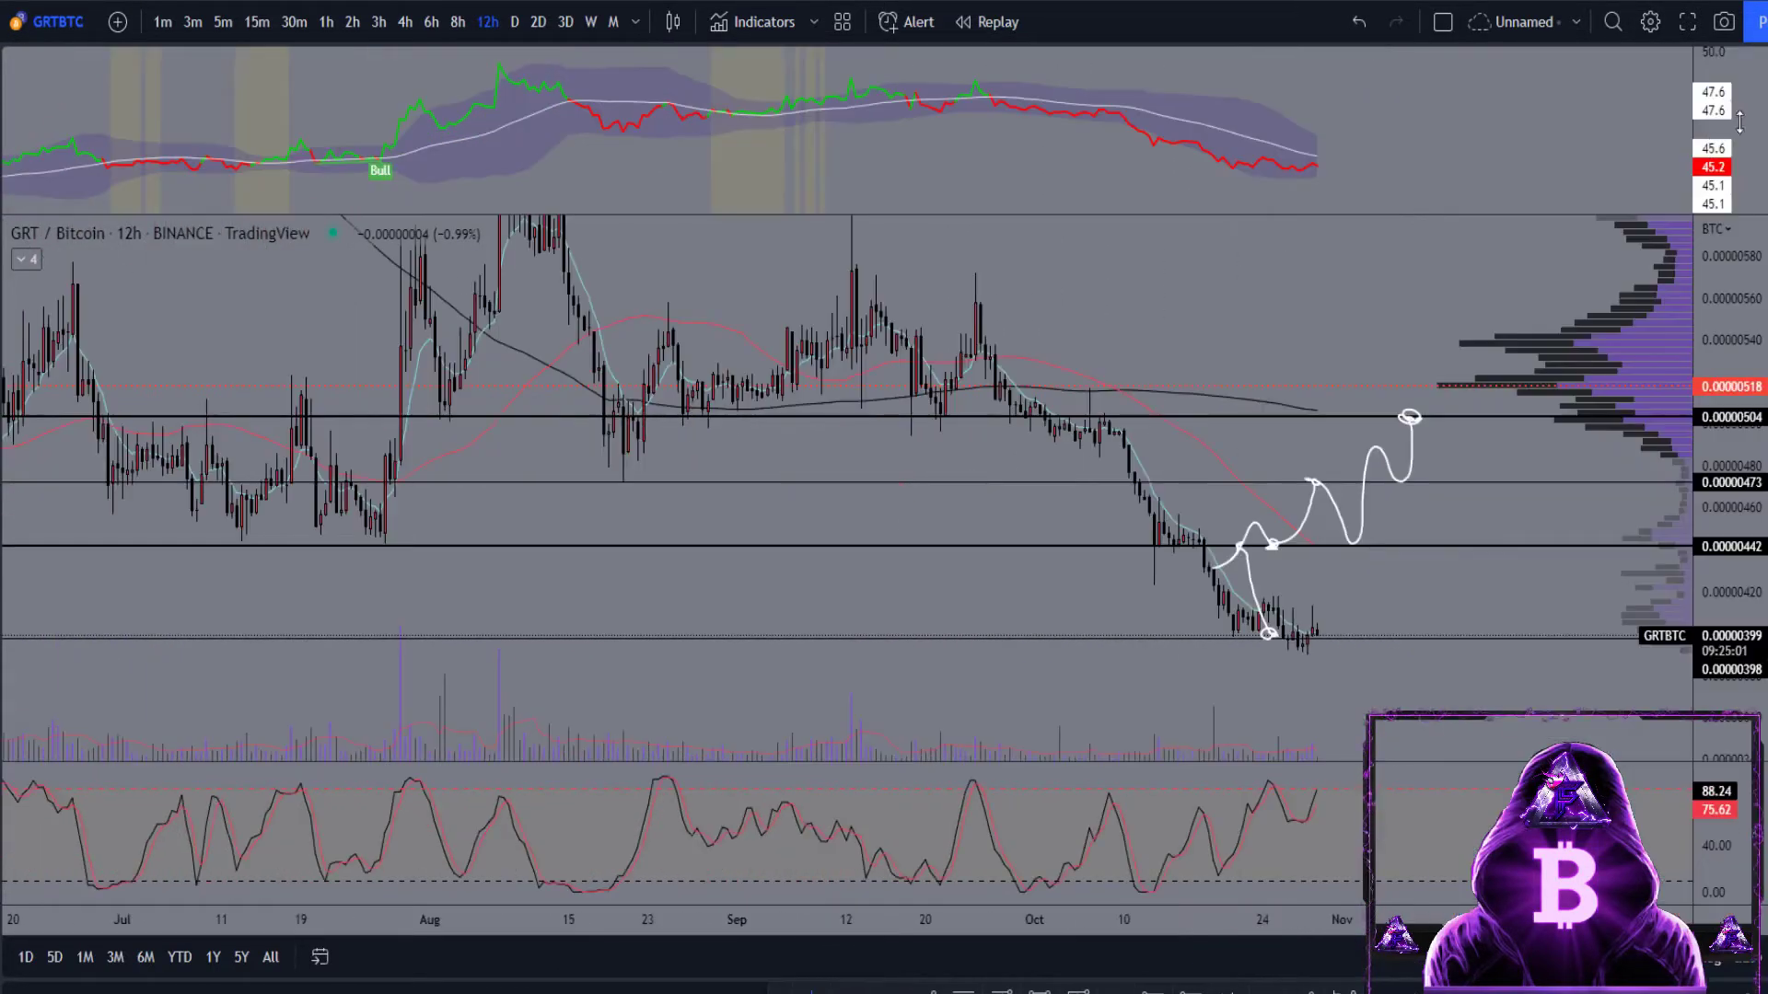
- Delete the old brush paths and circles around the latest candles on the GRTBTC chart
drag(1365, 644, 1168, 635)
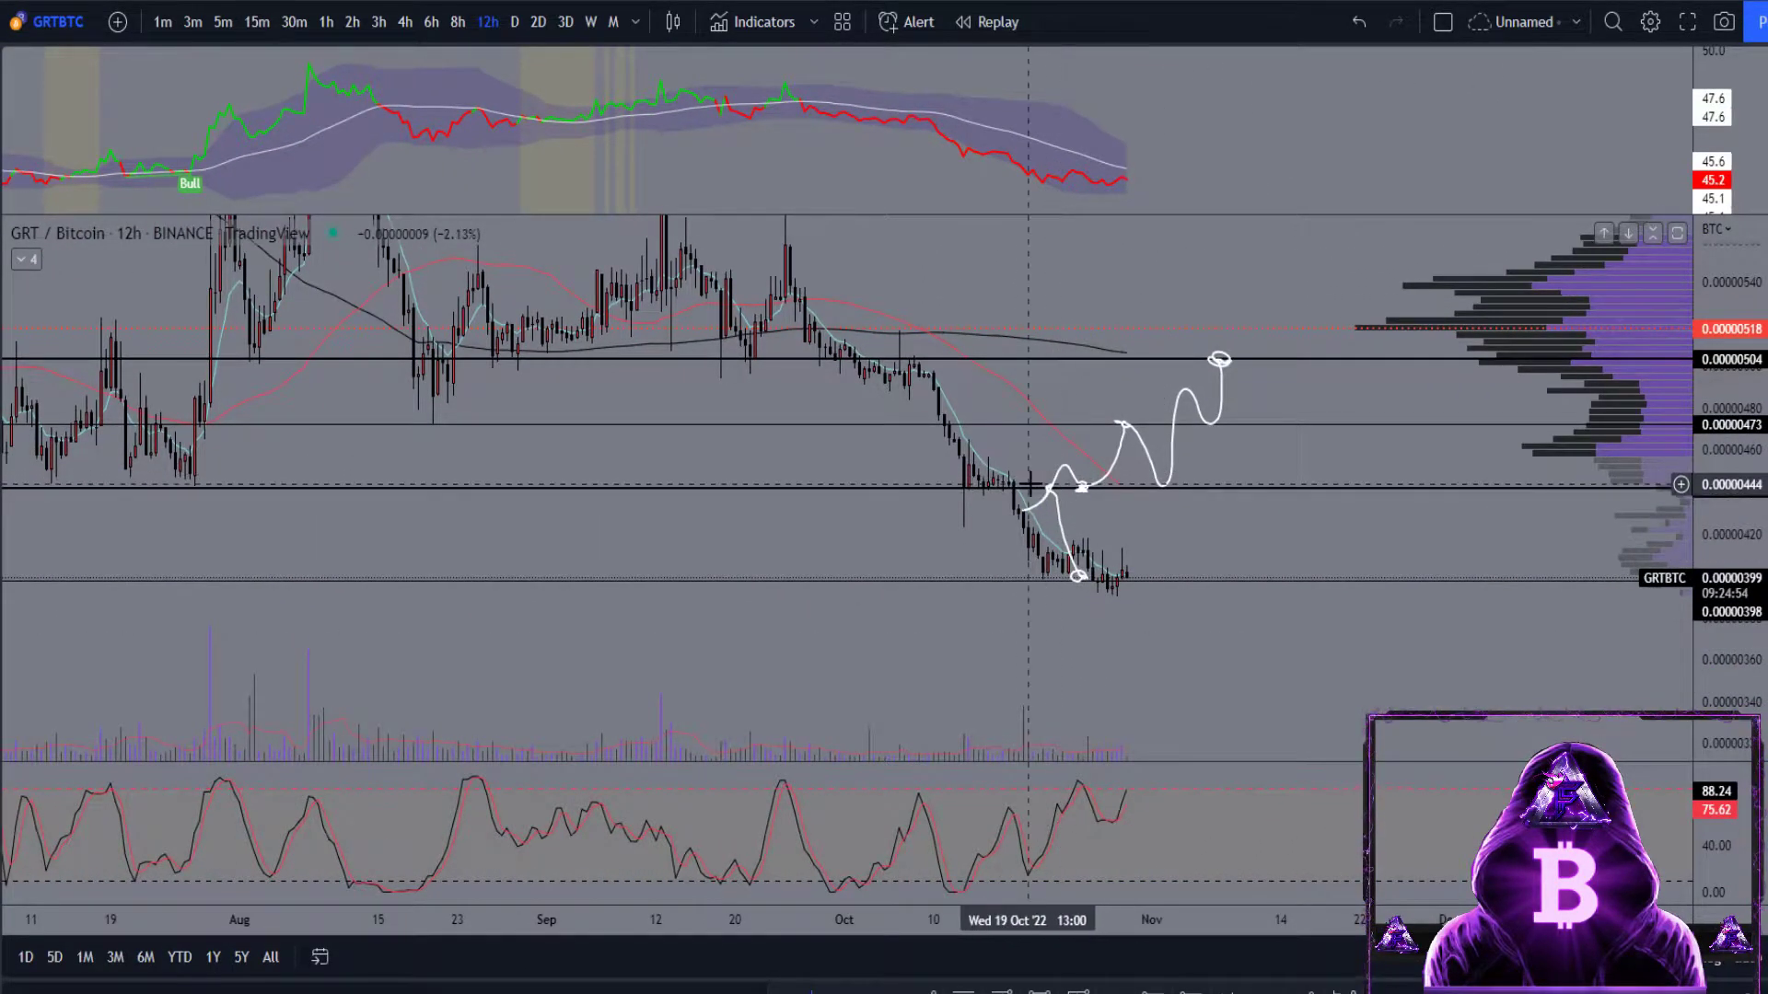
scroll(1058, 502, down, 4)
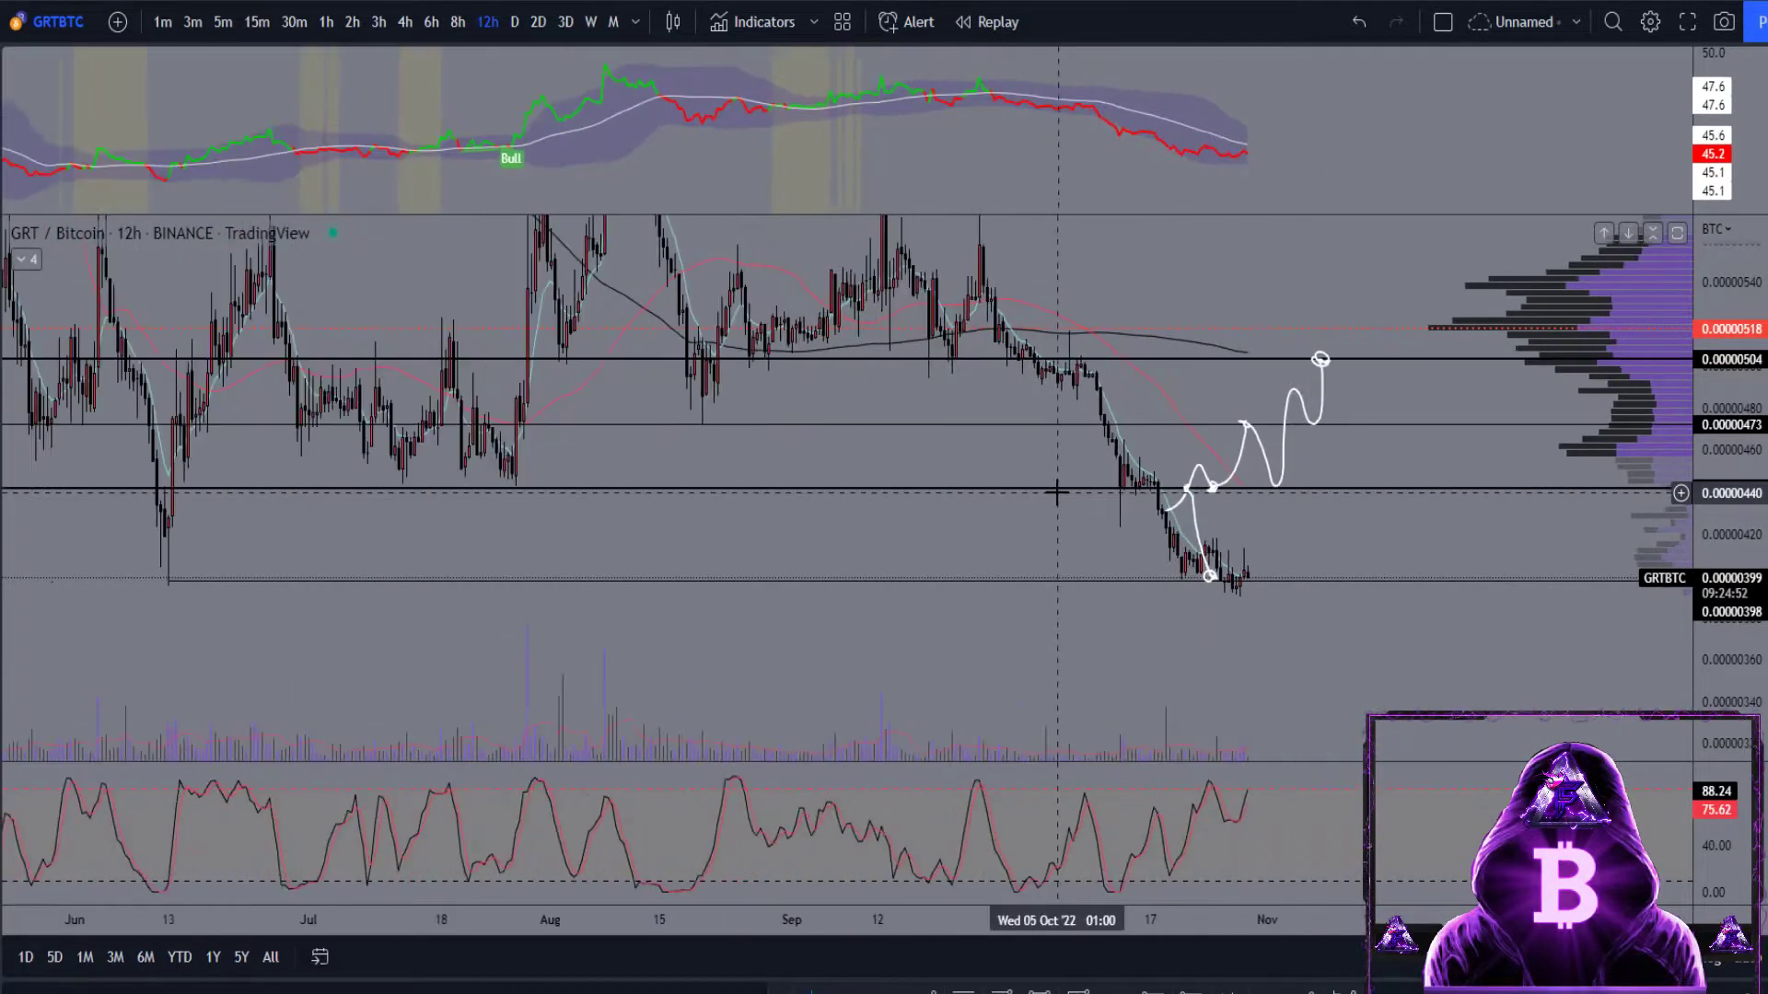
click(174, 583)
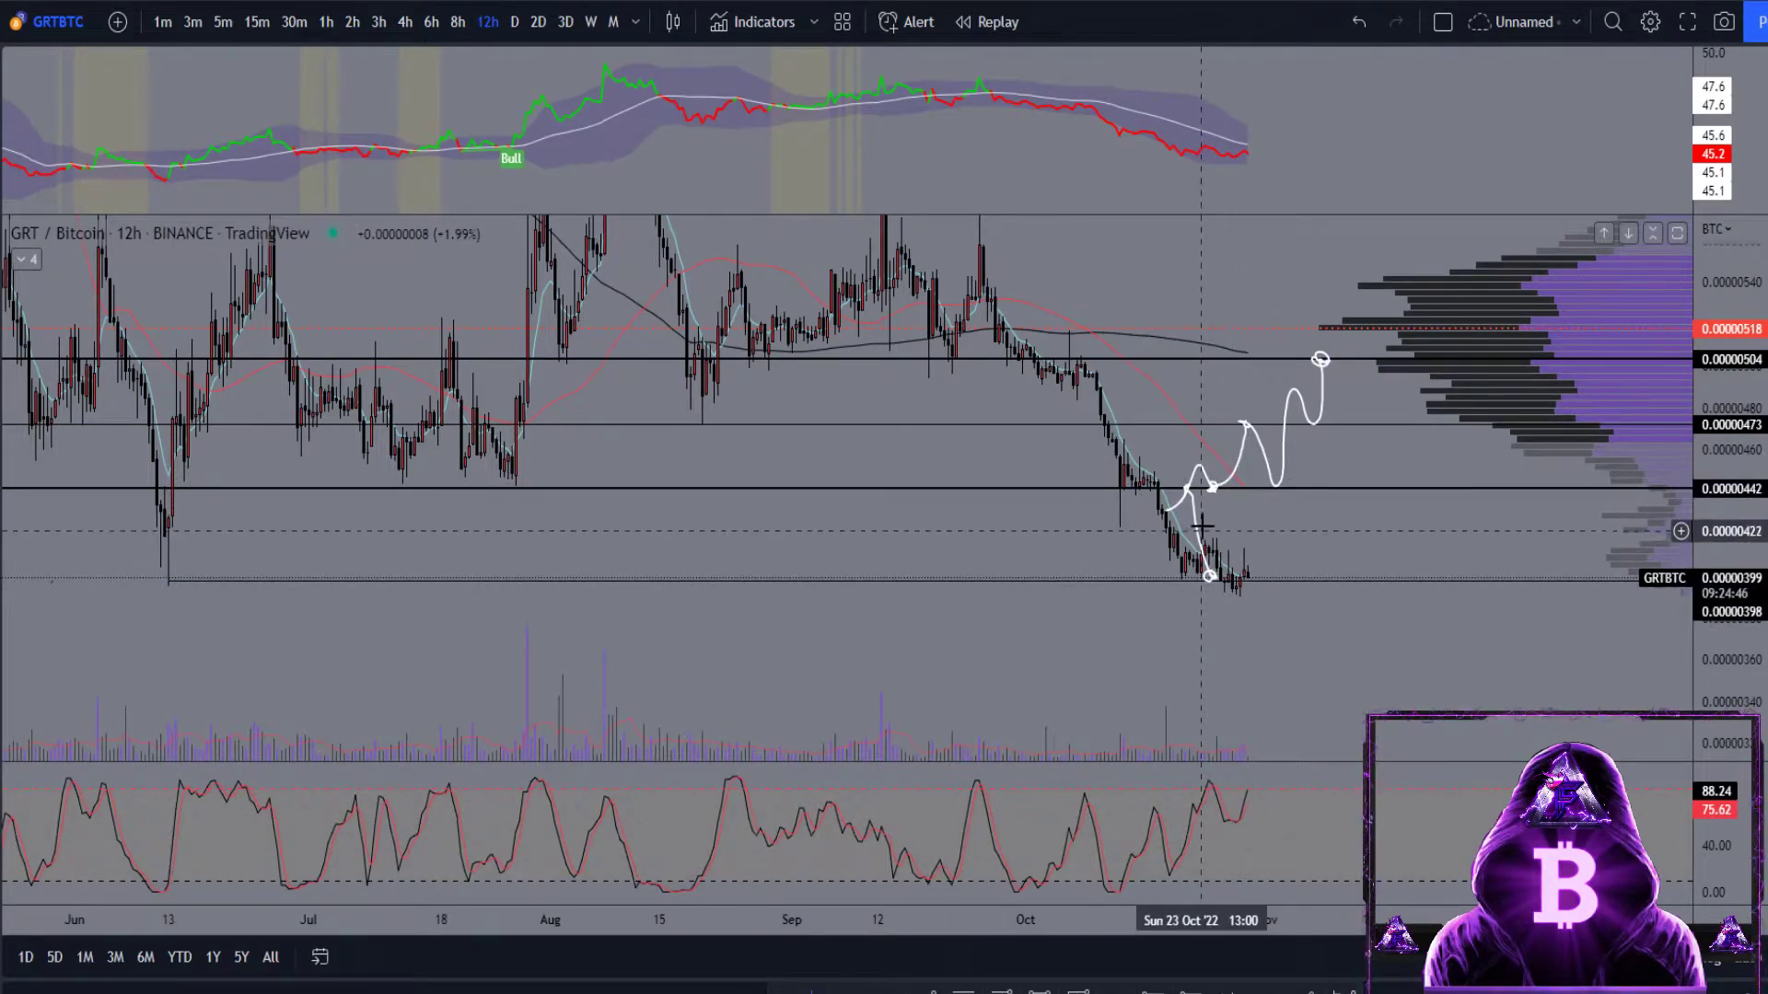
key(Delete)
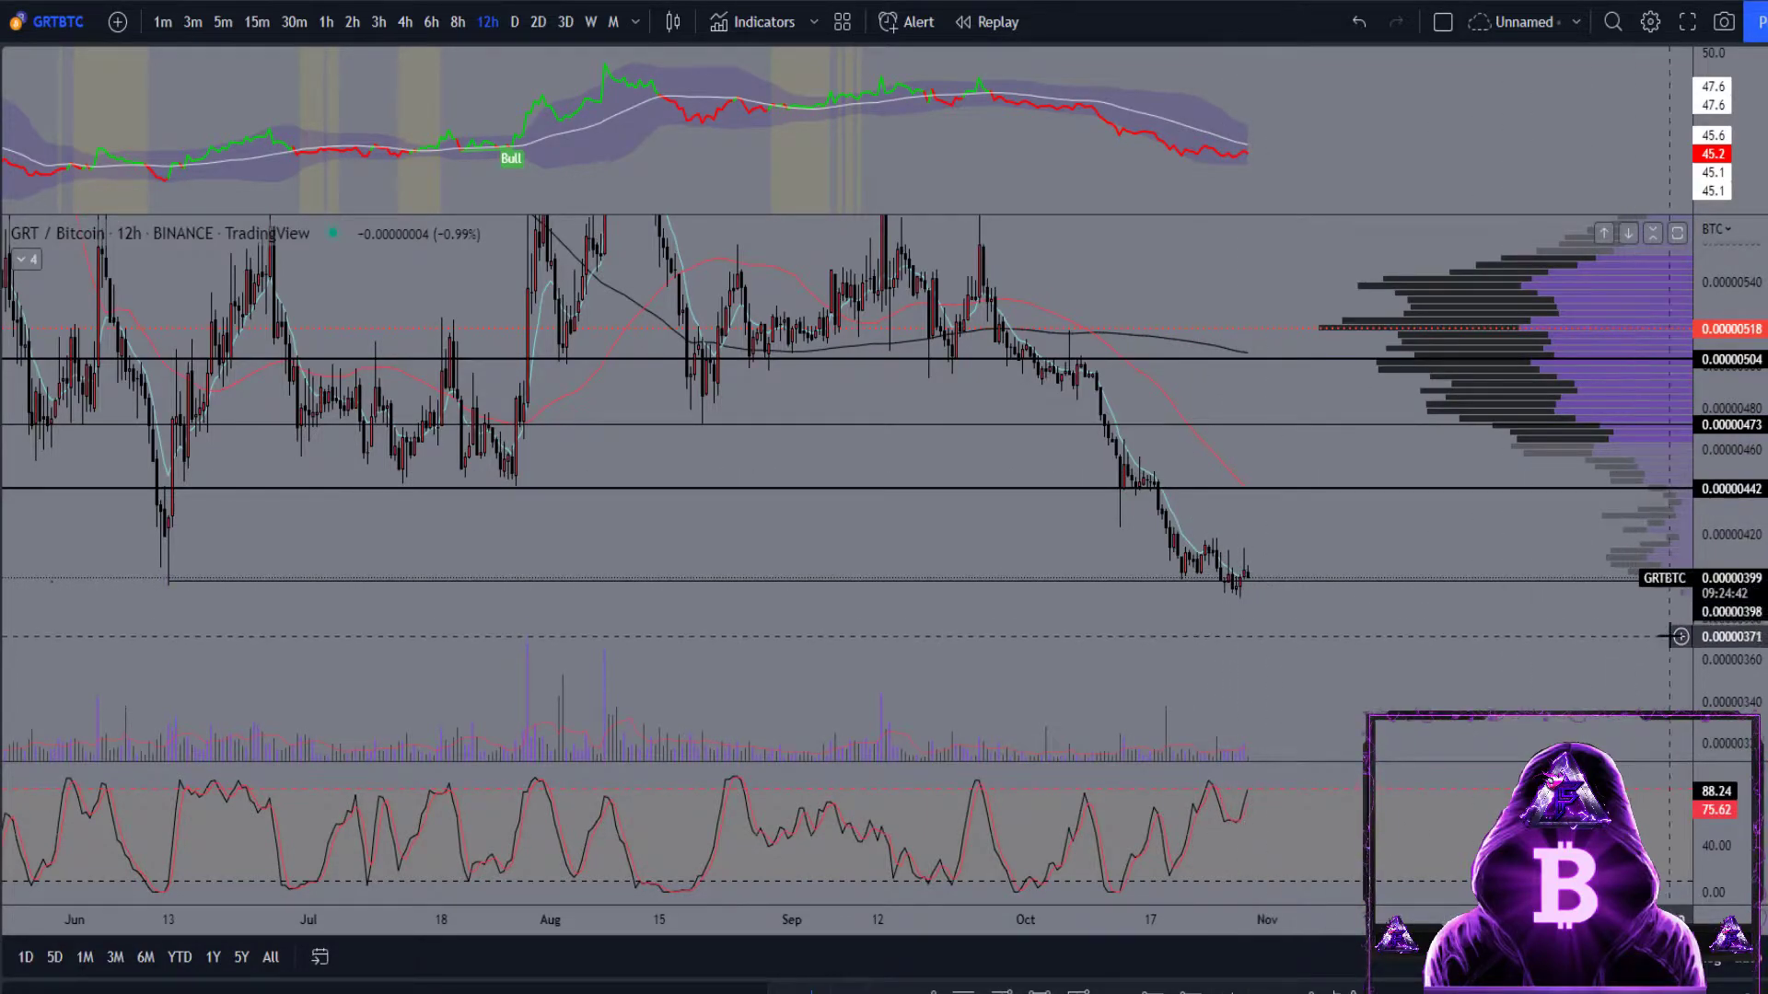
- Lower the horizontal support line starting at the June low to 0.00000395
drag(1741, 659, 1738, 635)
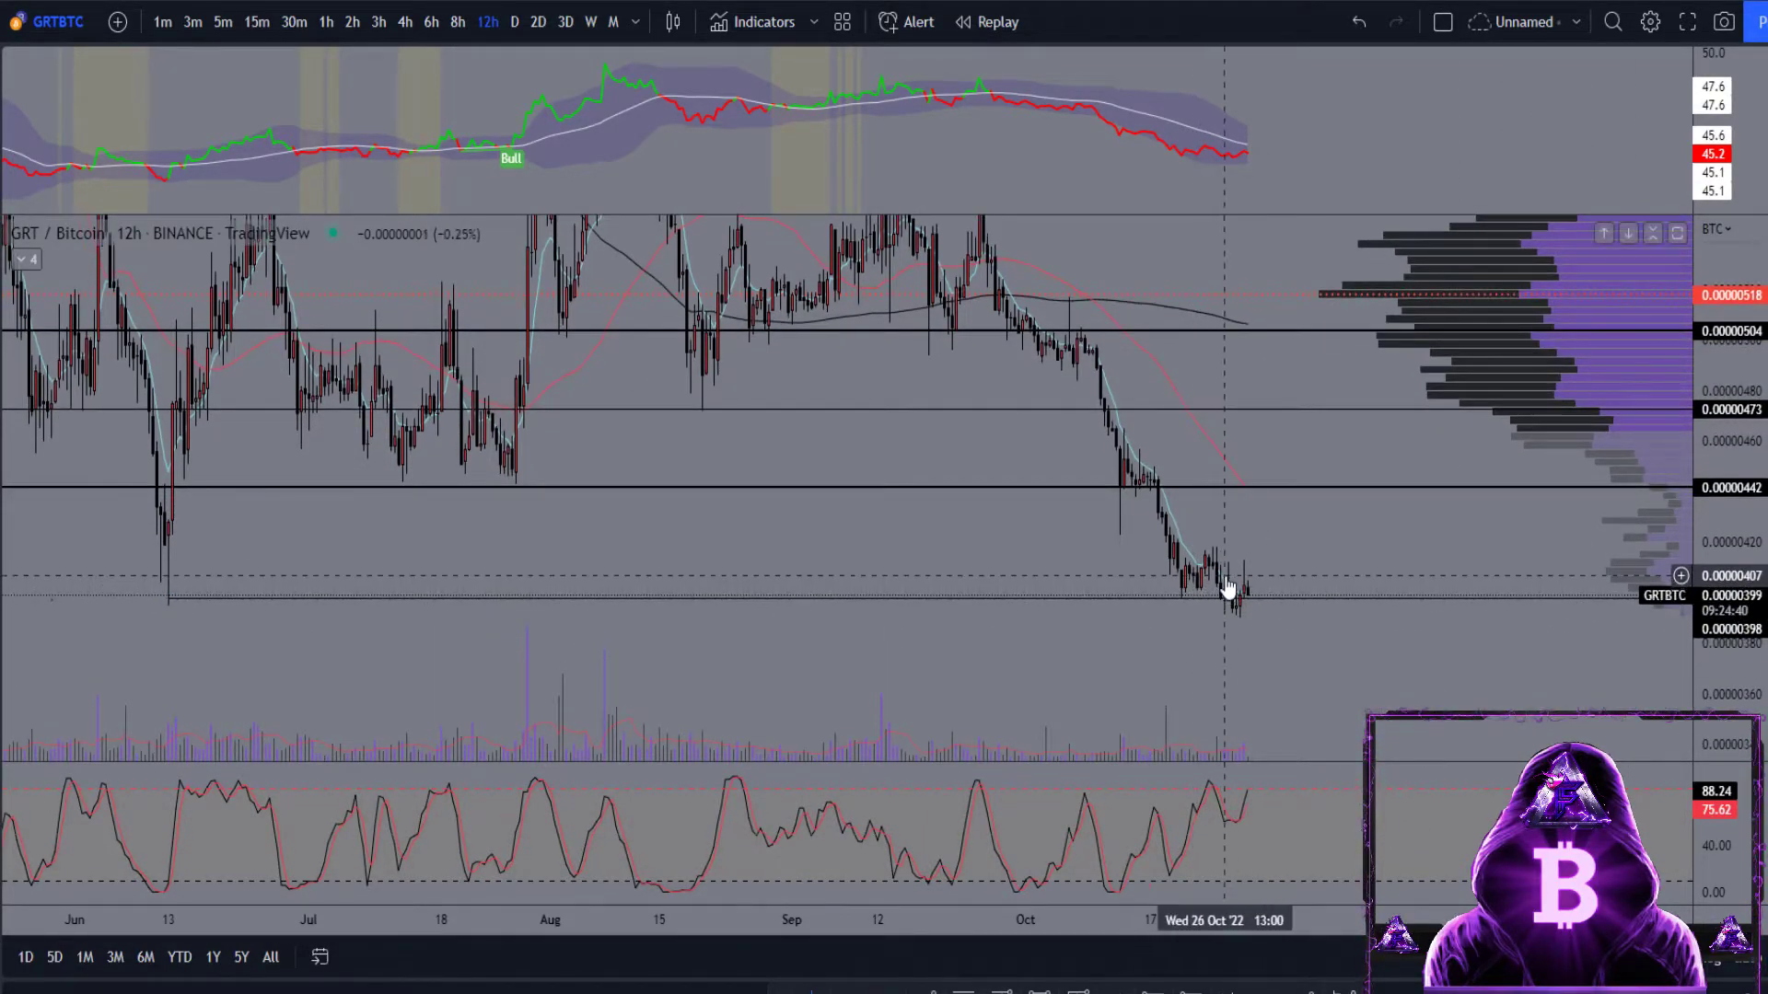
drag(260, 612, 246, 605)
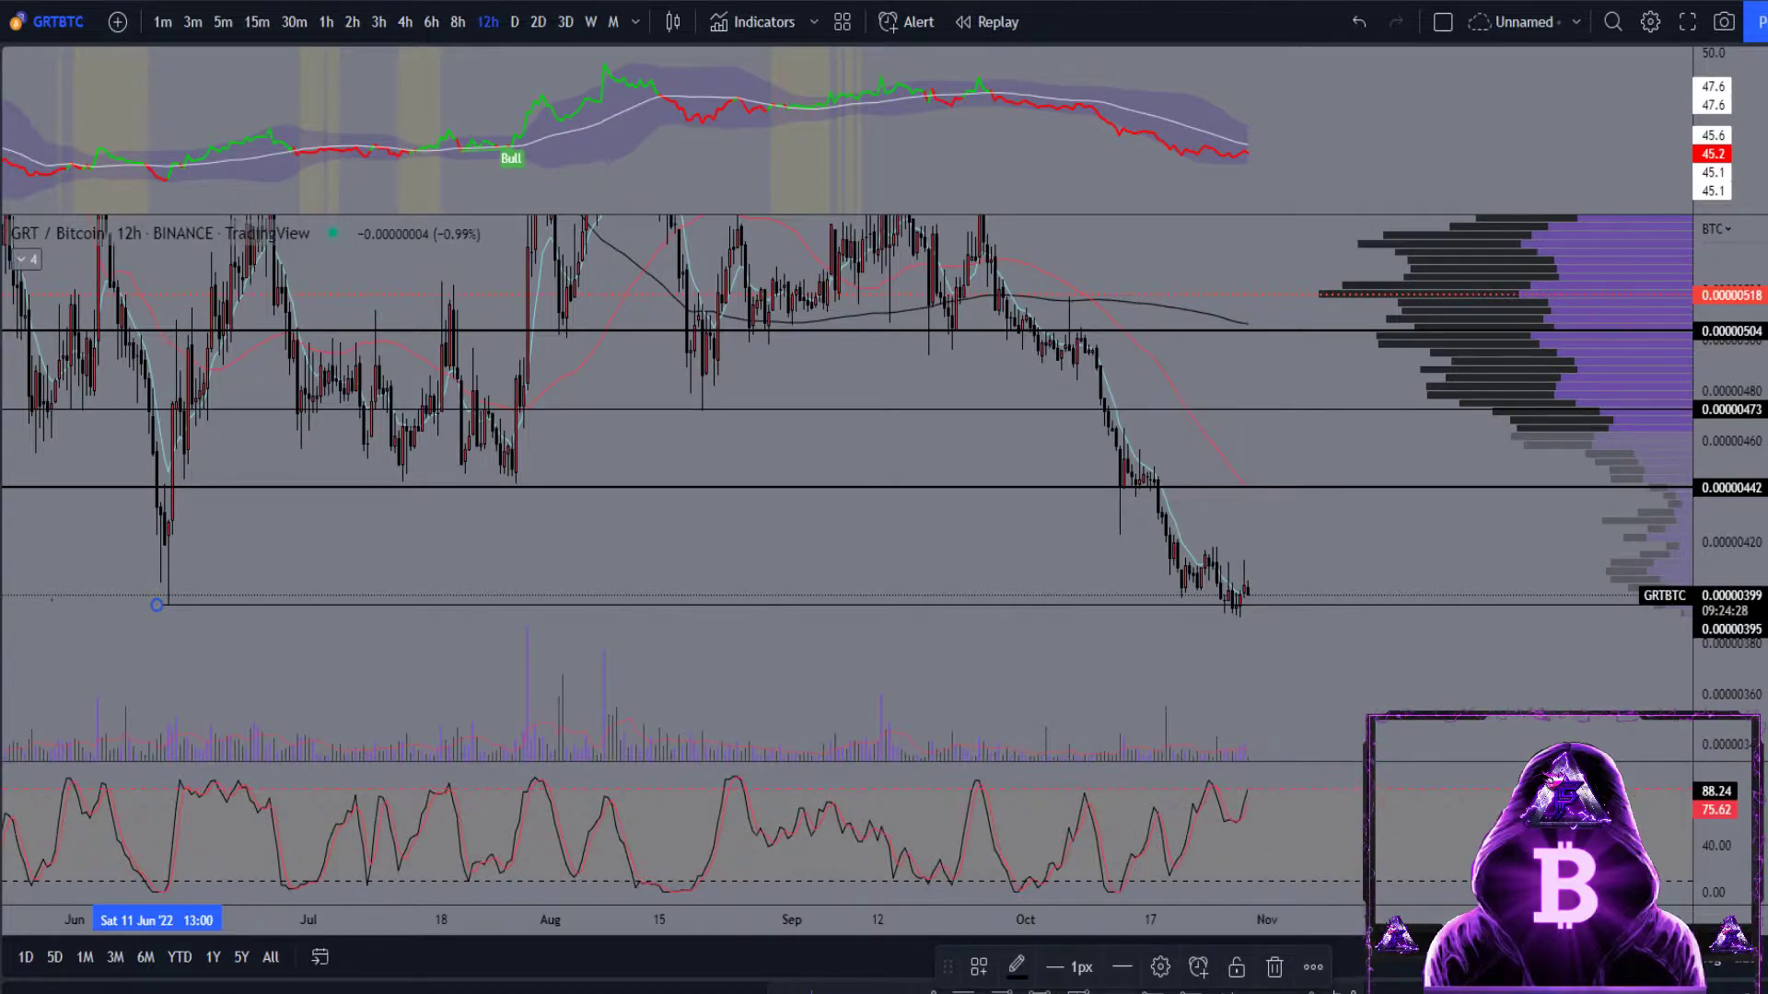
click(1244, 624)
- Sketch a bullish brush path from the latest candle, bouncing off support and rising past the 0.00000442 level
click(1255, 604)
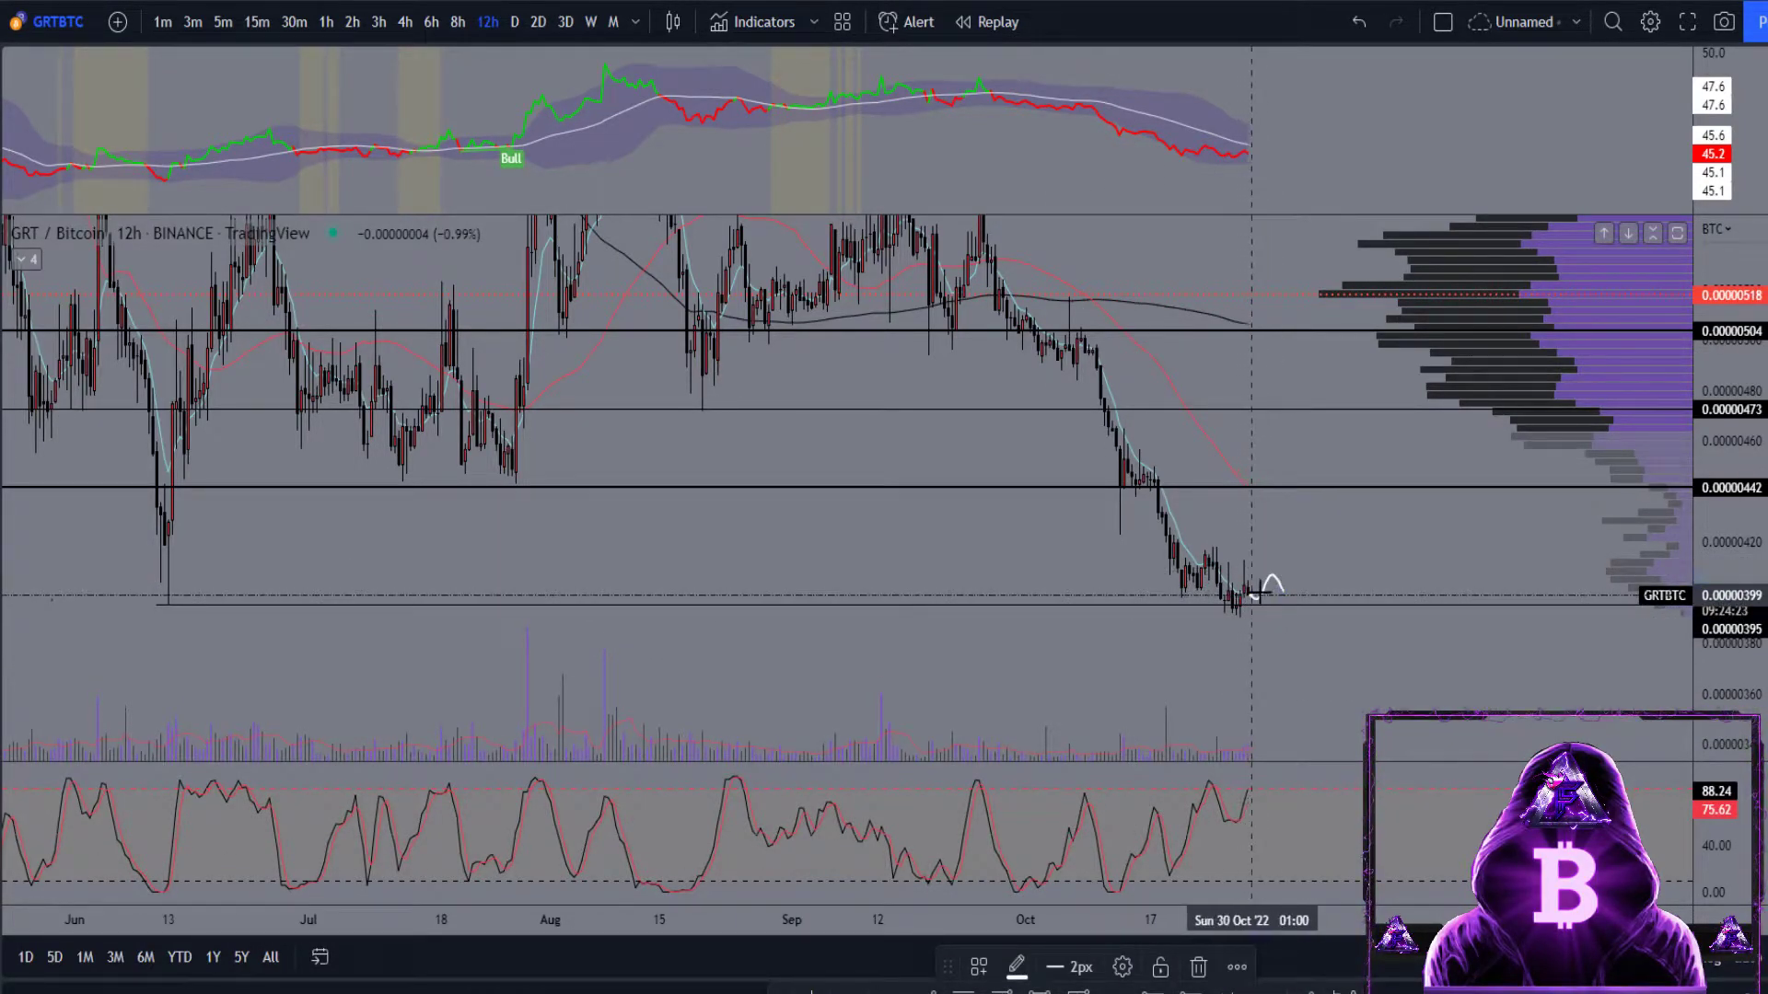
drag(1286, 529, 1328, 465)
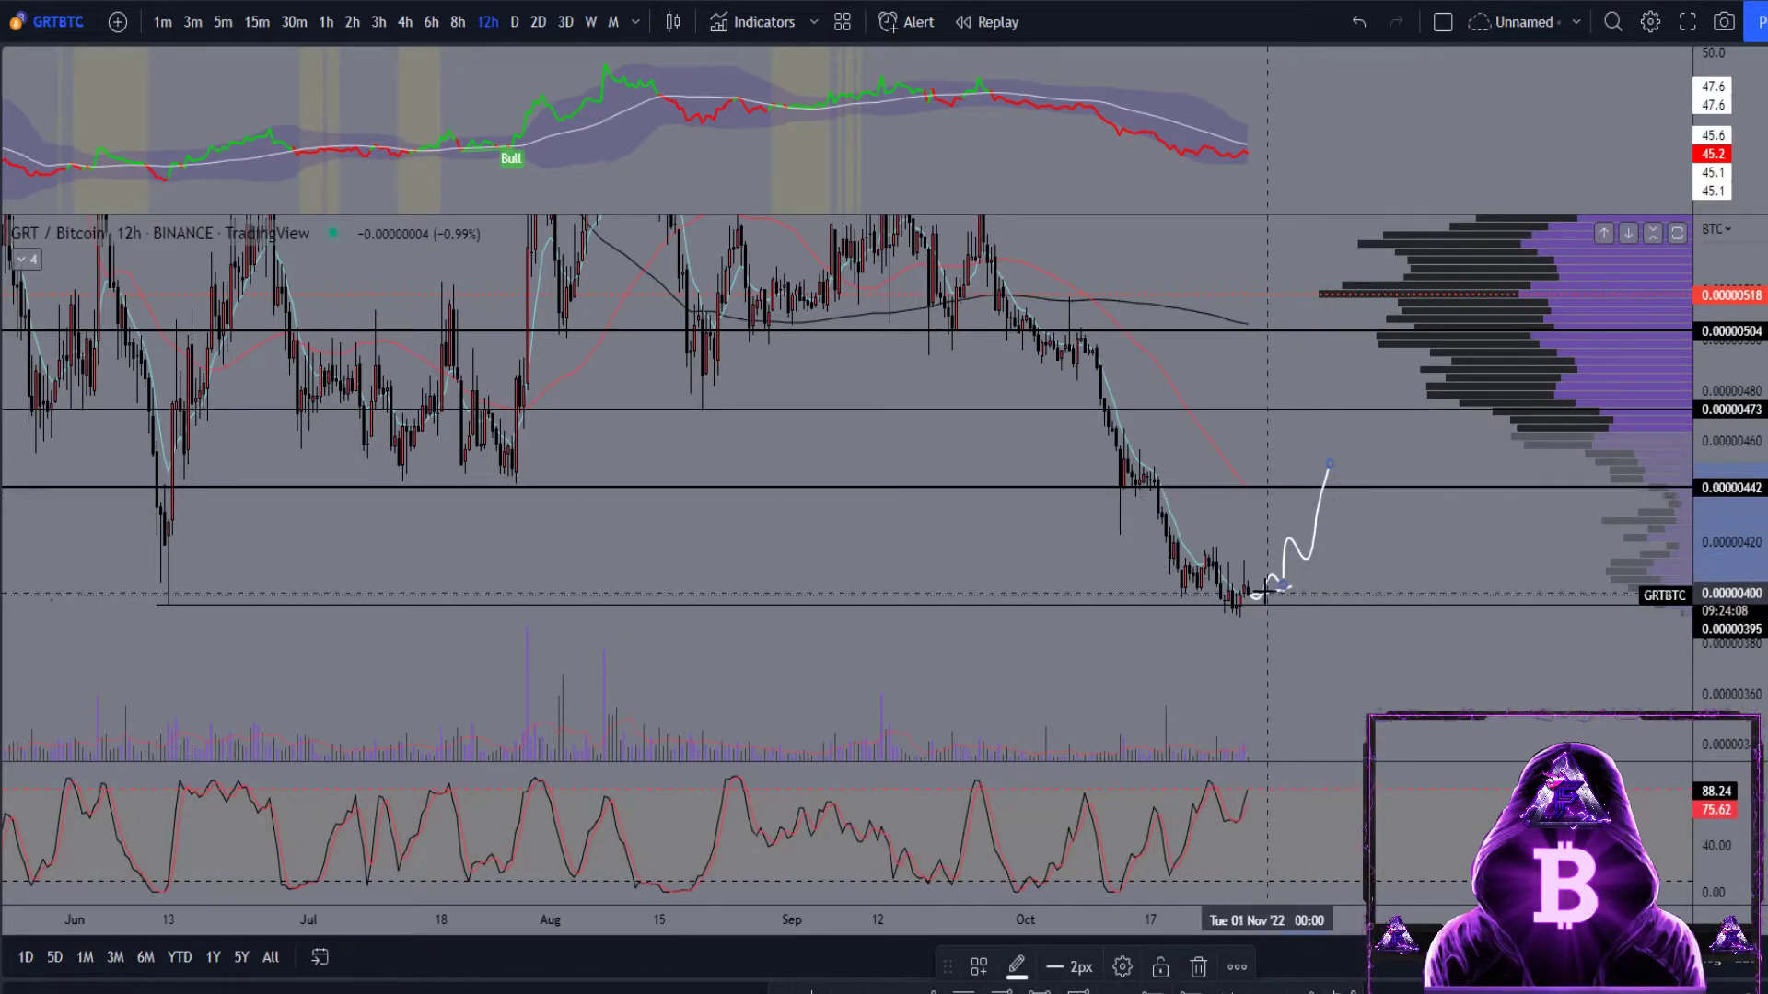
- Draw a Fibonacci retracement from the October low at 0.00000391 to the August high
drag(1722, 354, 1725, 589)
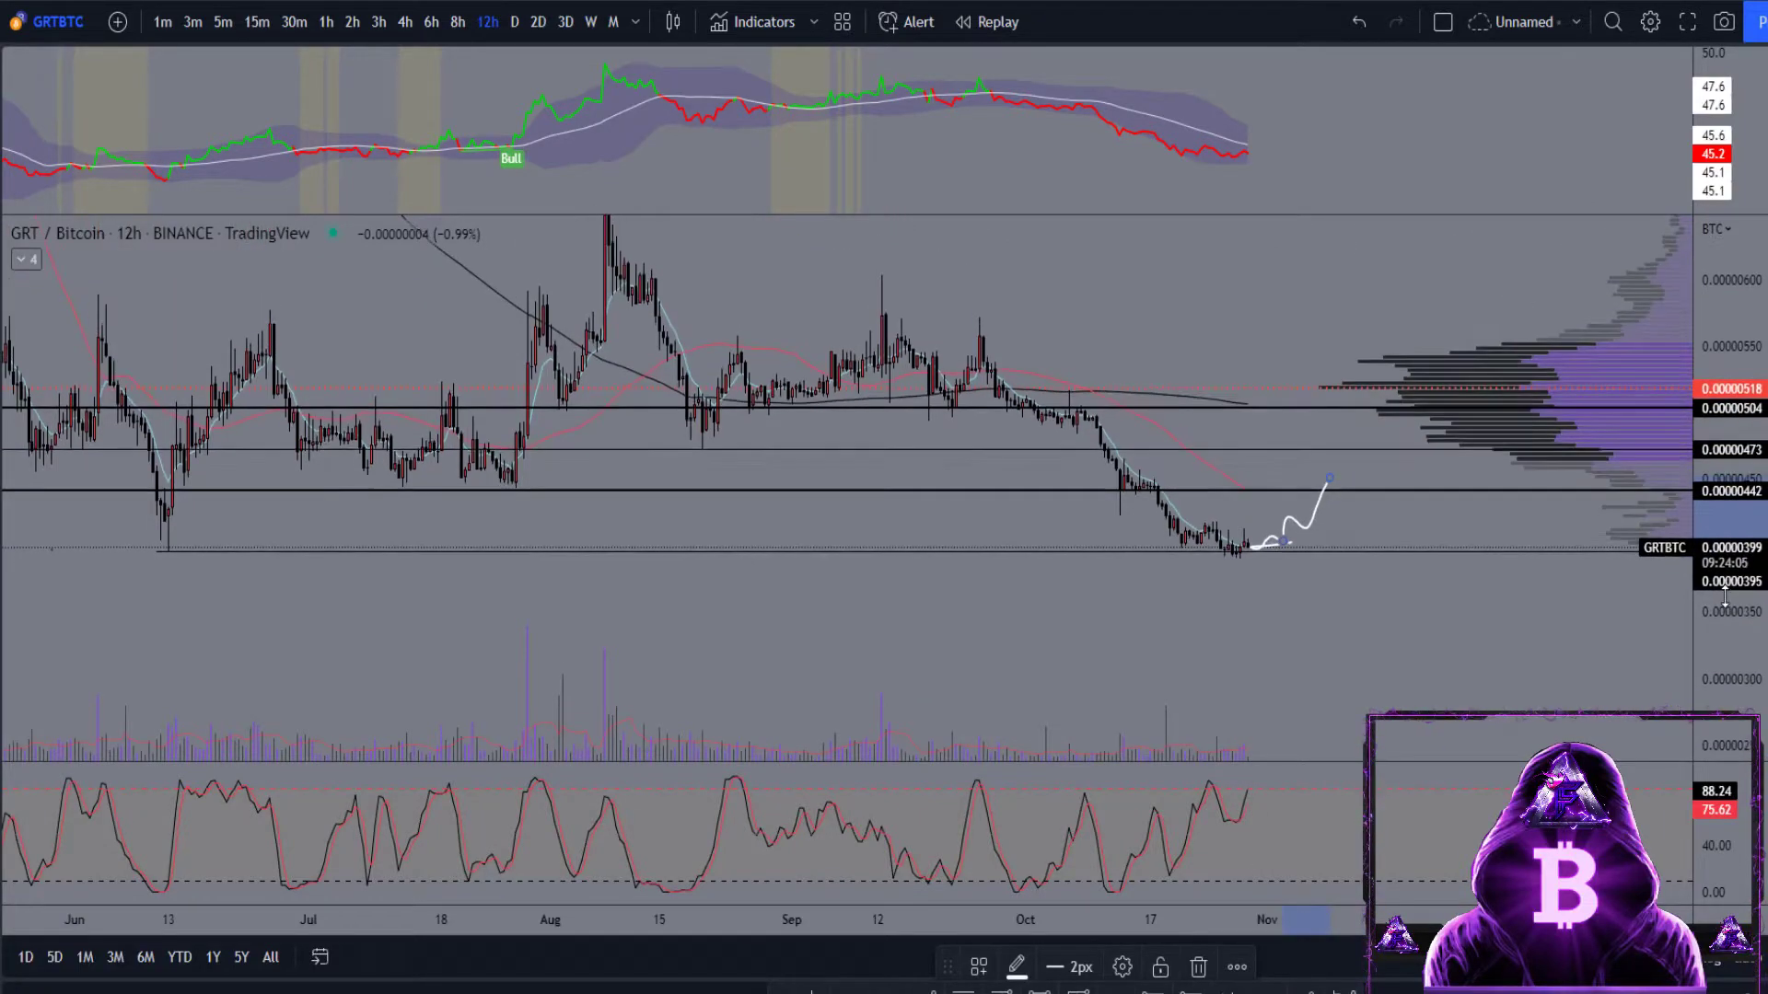
scroll(1668, 632, down, 1)
drag(1718, 398, 1718, 484)
drag(1284, 378, 1162, 434)
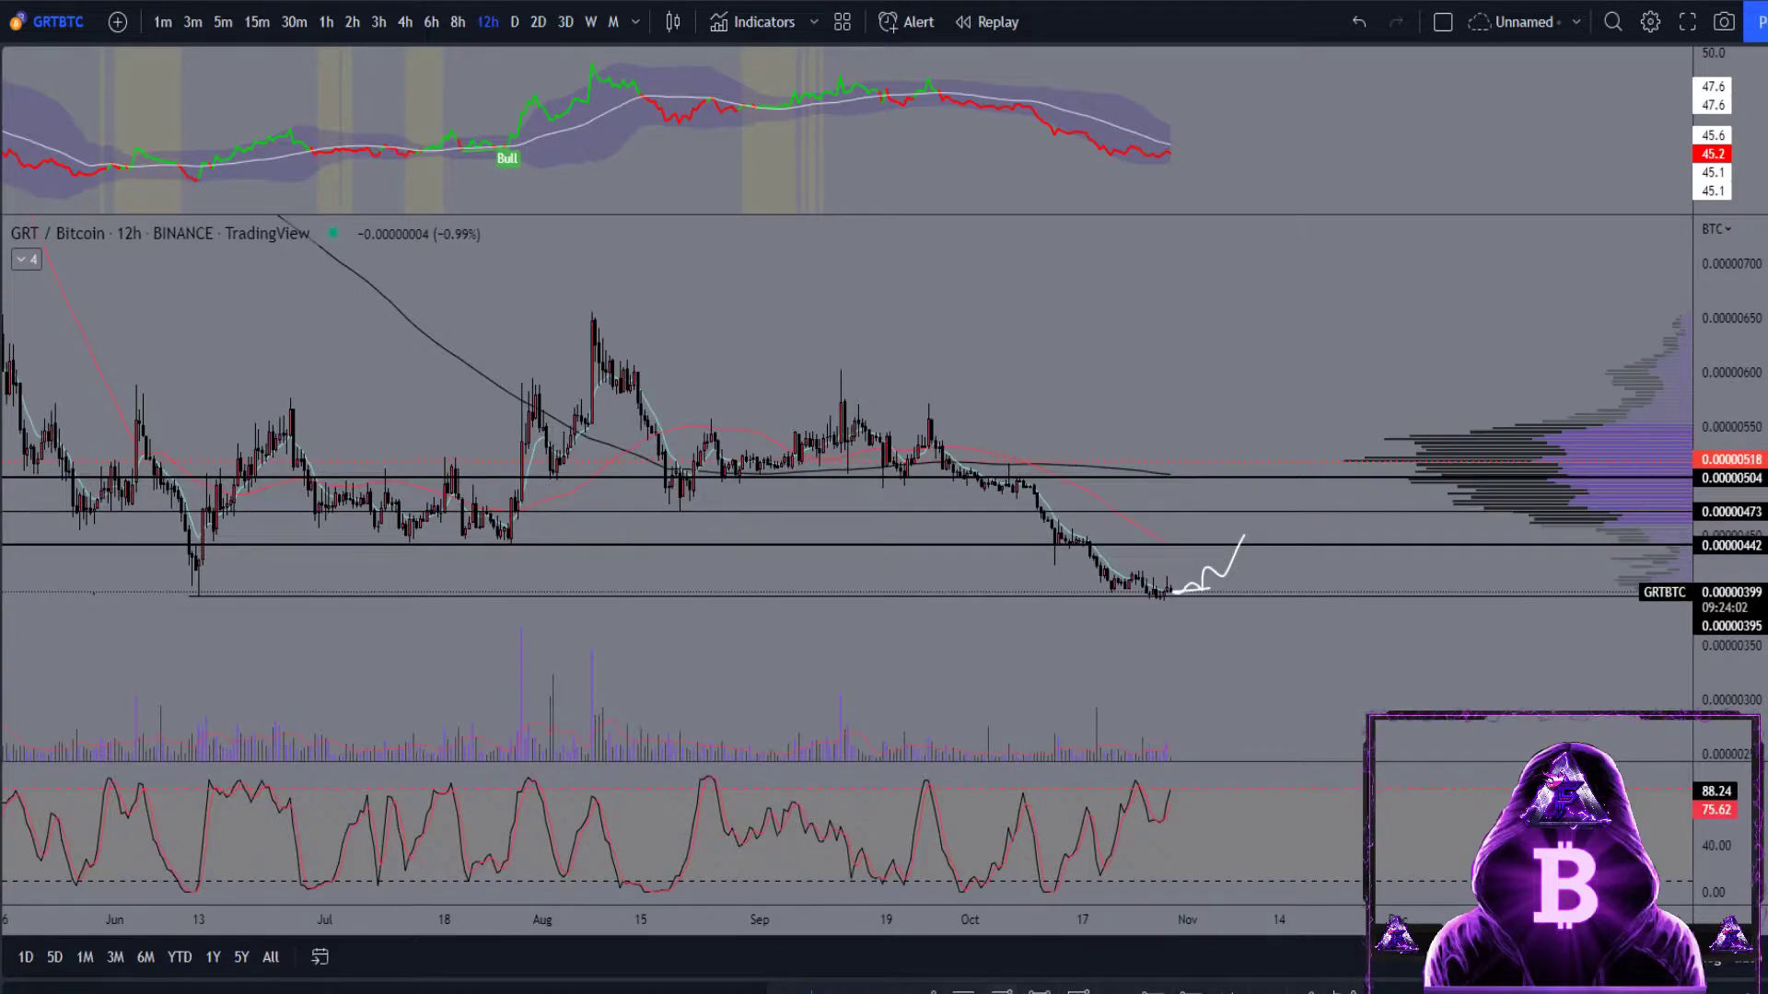
click(1188, 601)
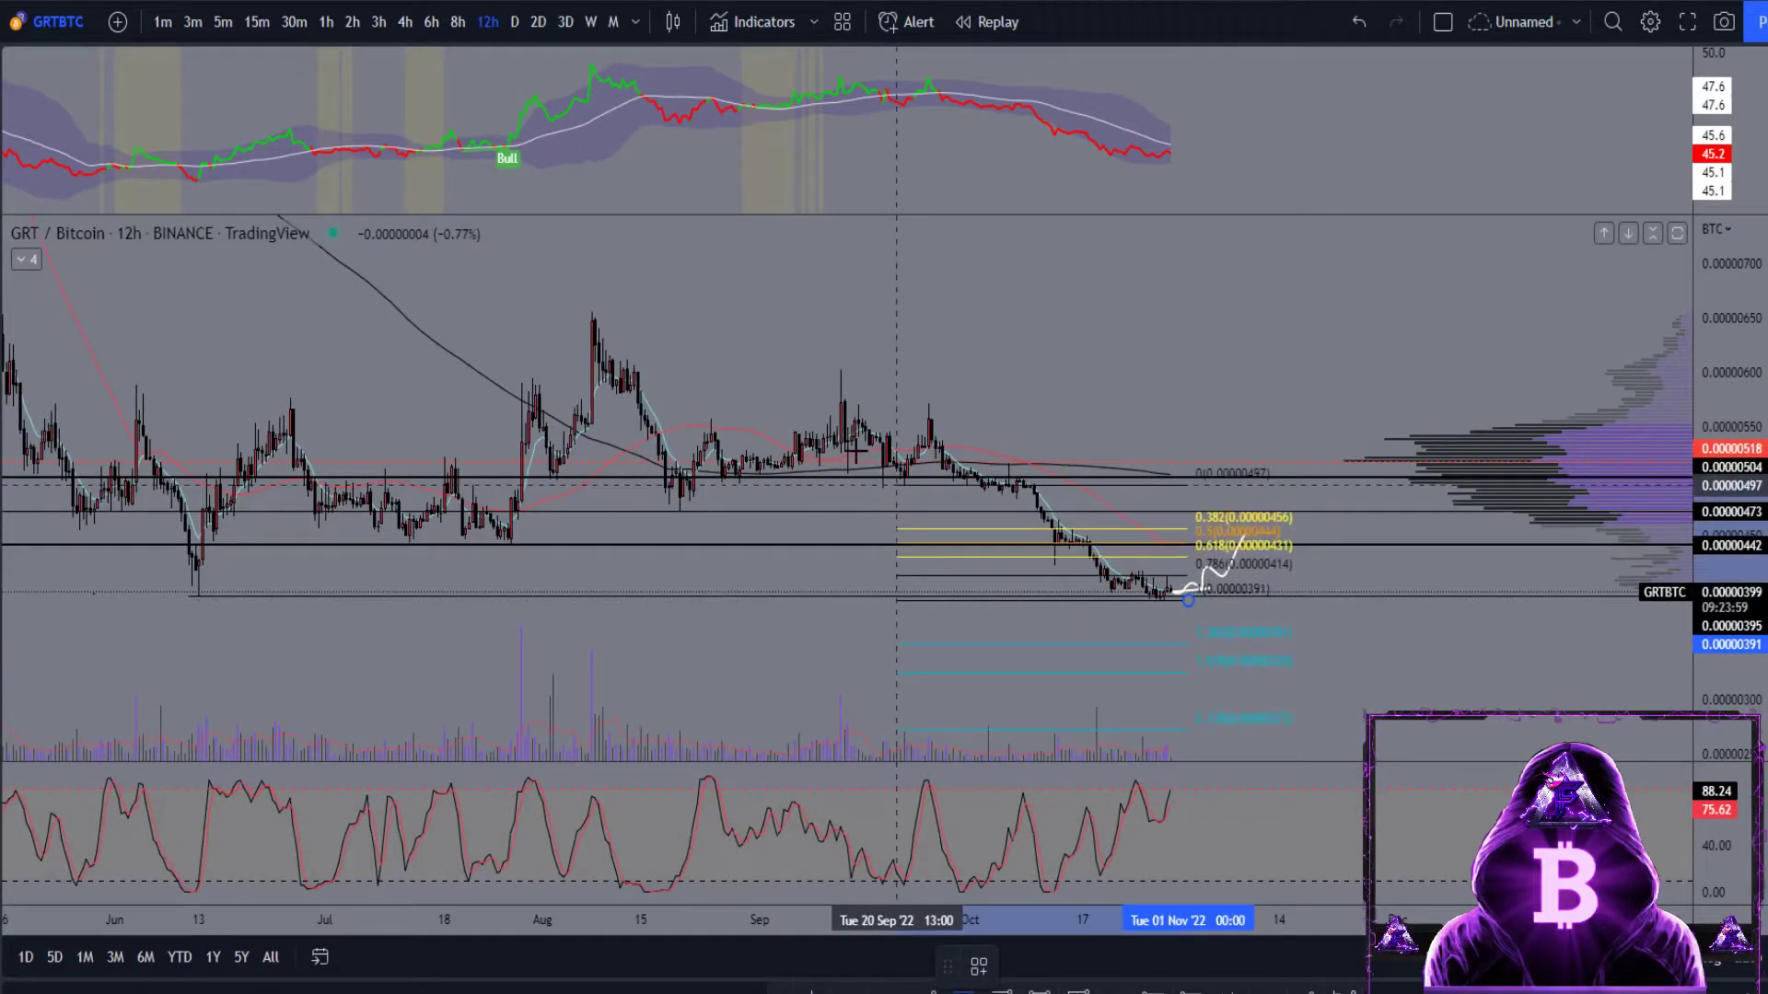
click(570, 311)
drag(571, 311, 575, 314)
- Continue the bullish brush path with a small consolidation near 0.00000442 and a rise to the 0.00000504 level
mouse_move(1389, 654)
mouse_down()
mouse_move(1396, 611)
mouse_move(1306, 608)
mouse_move(1215, 554)
mouse_up()
drag(1715, 635, 1715, 582)
drag(1280, 558, 1356, 571)
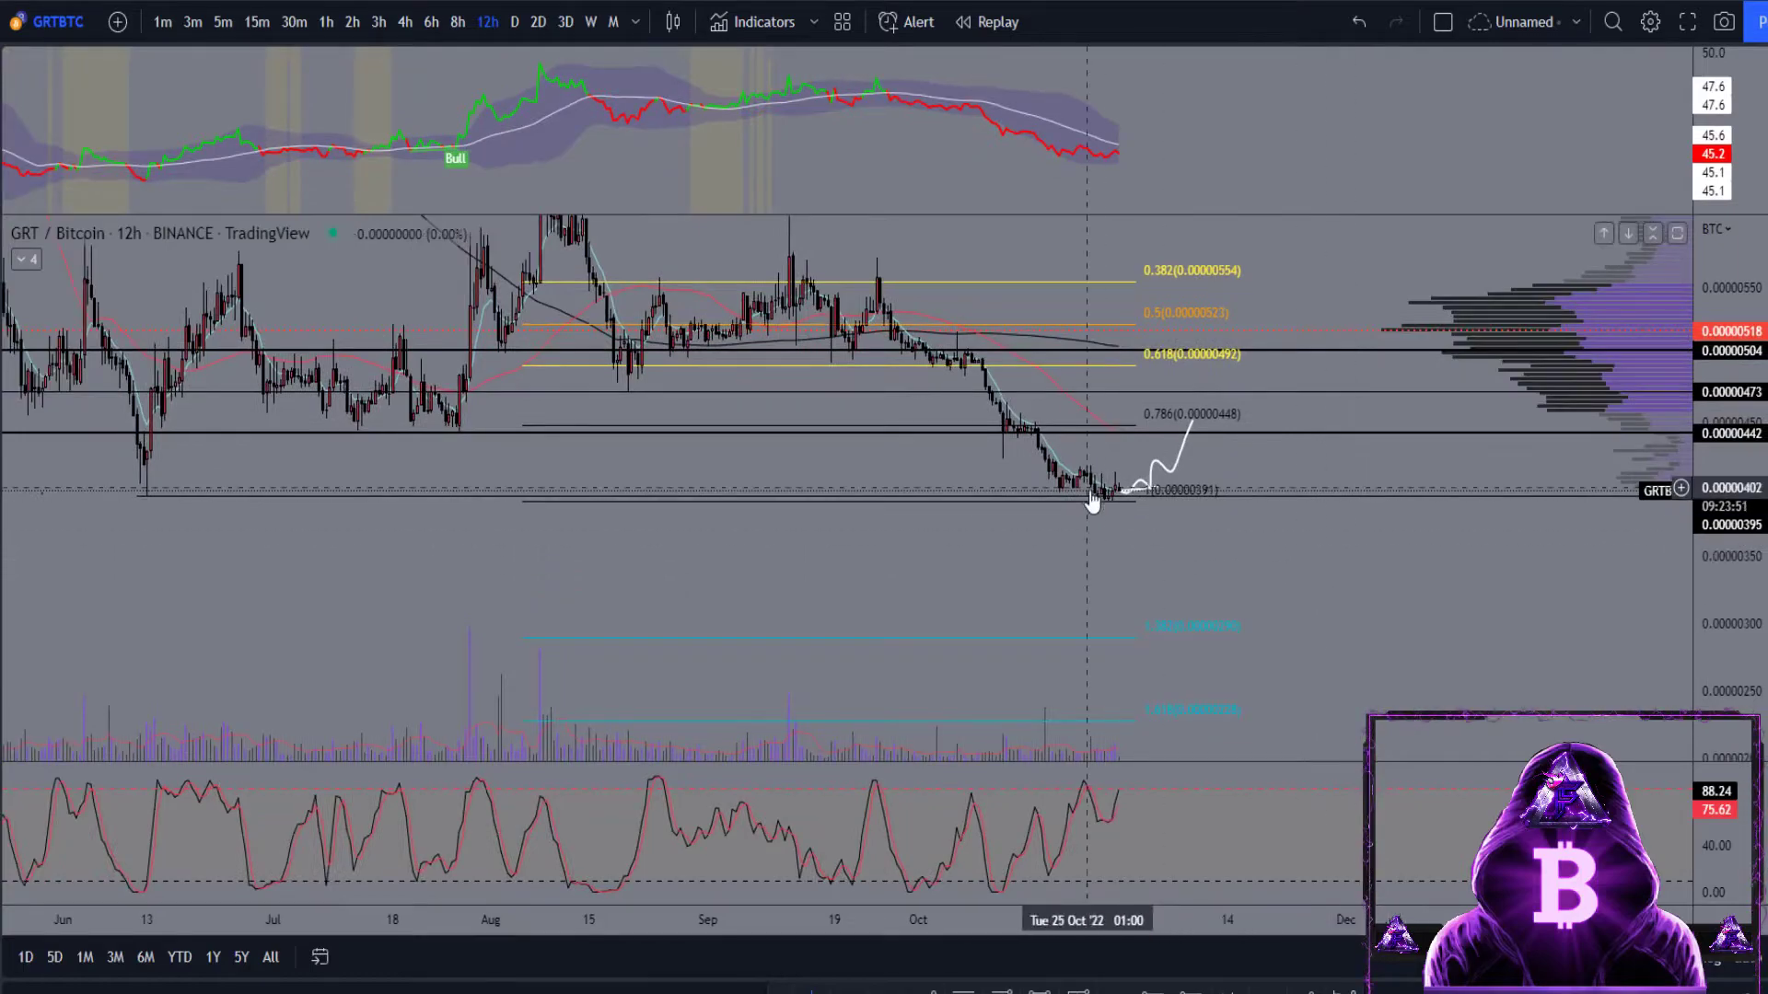
click(1119, 989)
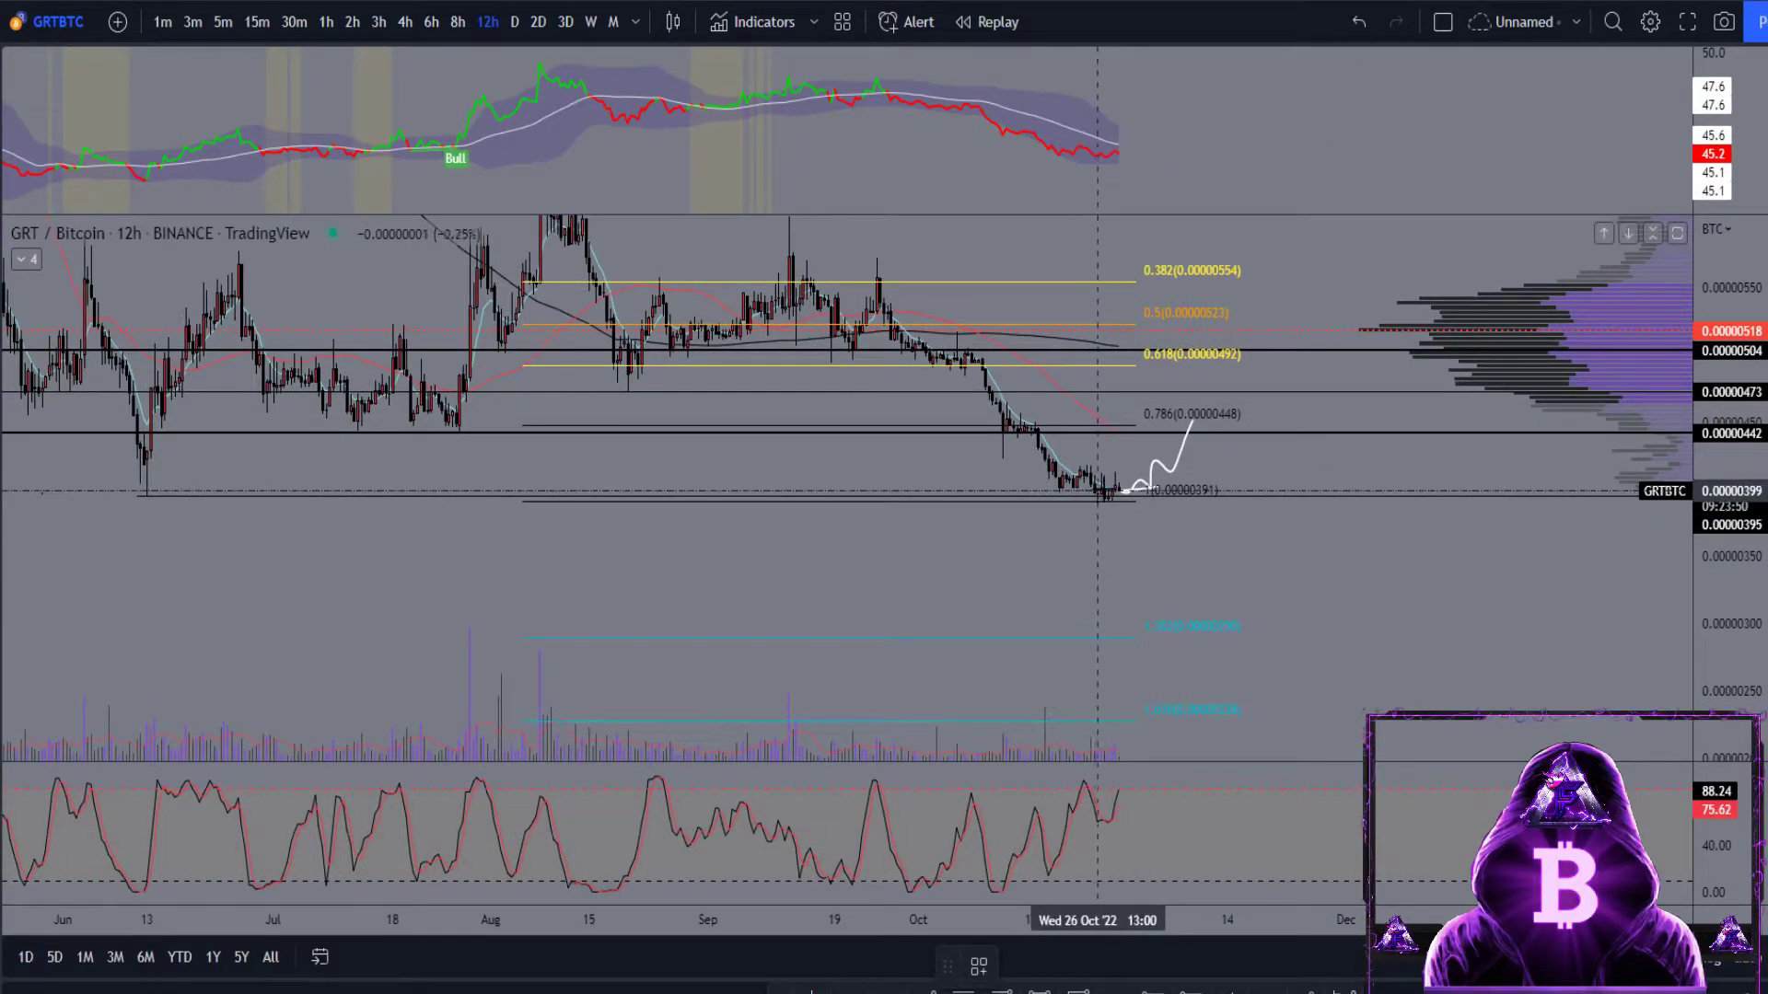
mouse_move(1187, 427)
mouse_down()
mouse_move(1197, 410)
mouse_move(1217, 423)
mouse_move(1245, 346)
mouse_up()
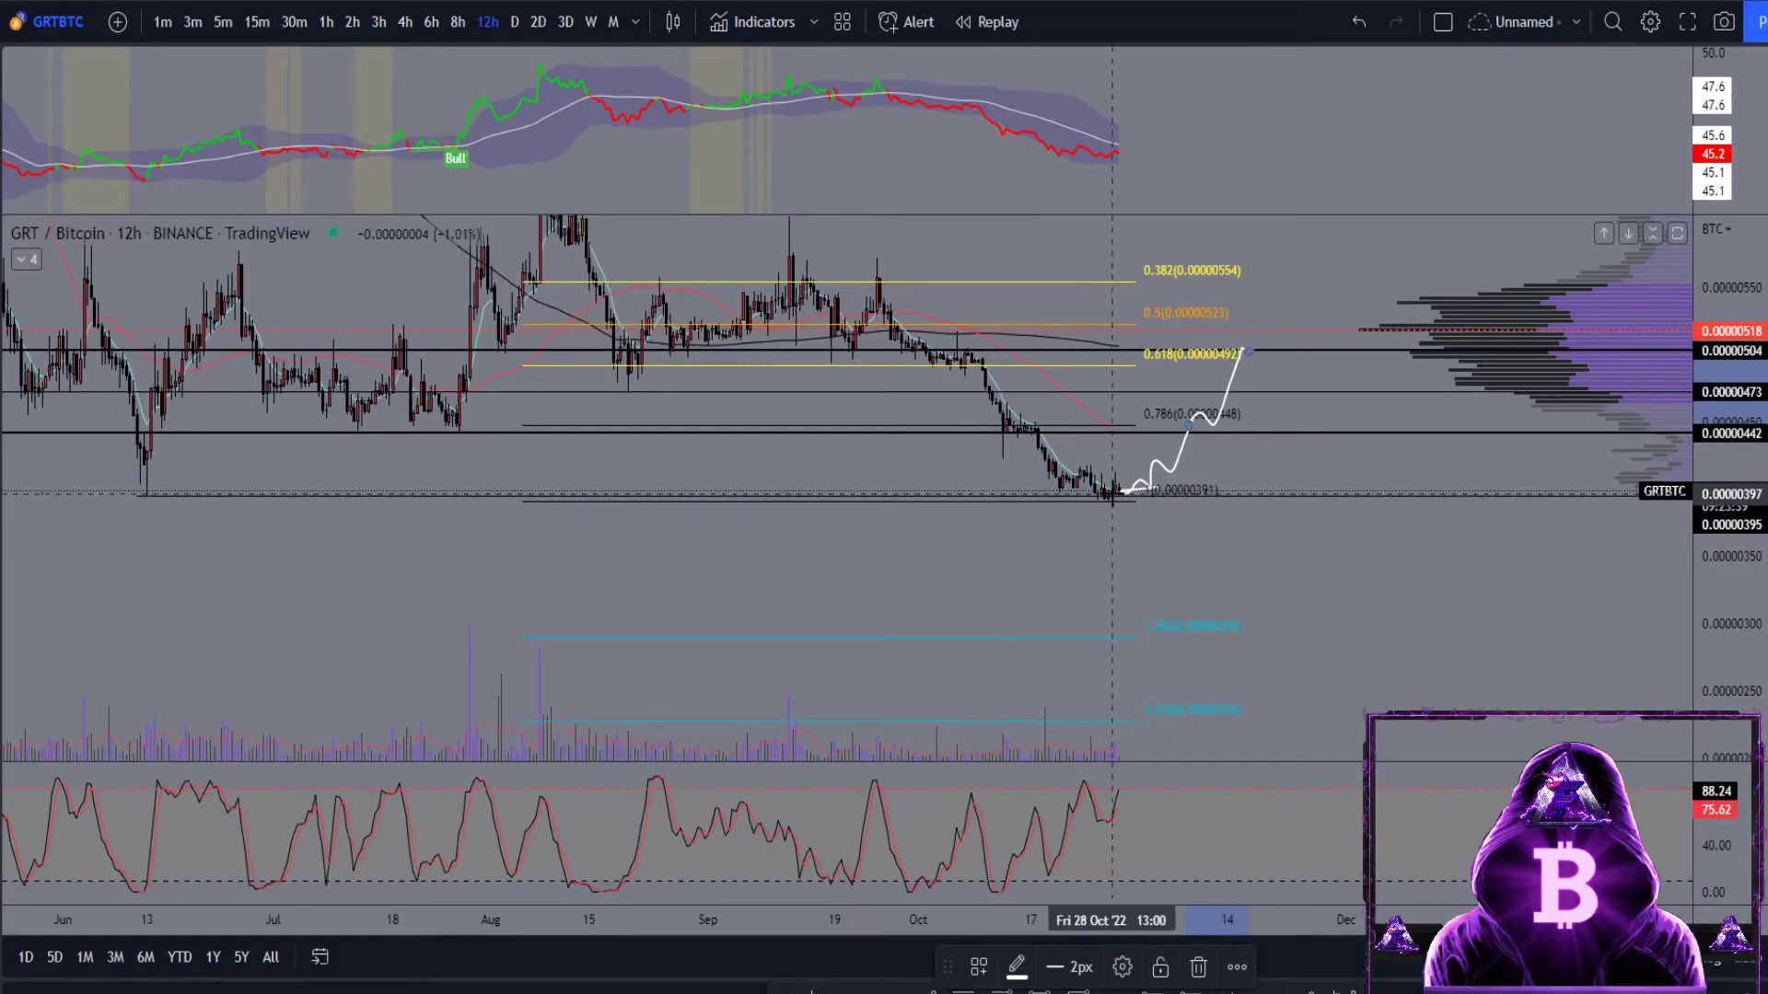
- Sketch a brush path falling to the underlined first Fibonacci extension at about 0.00000290 and recovering to the 0.00000504 level
mouse_move(1116, 492)
mouse_down()
mouse_move(1133, 514)
mouse_move(1142, 484)
mouse_move(1196, 638)
mouse_up()
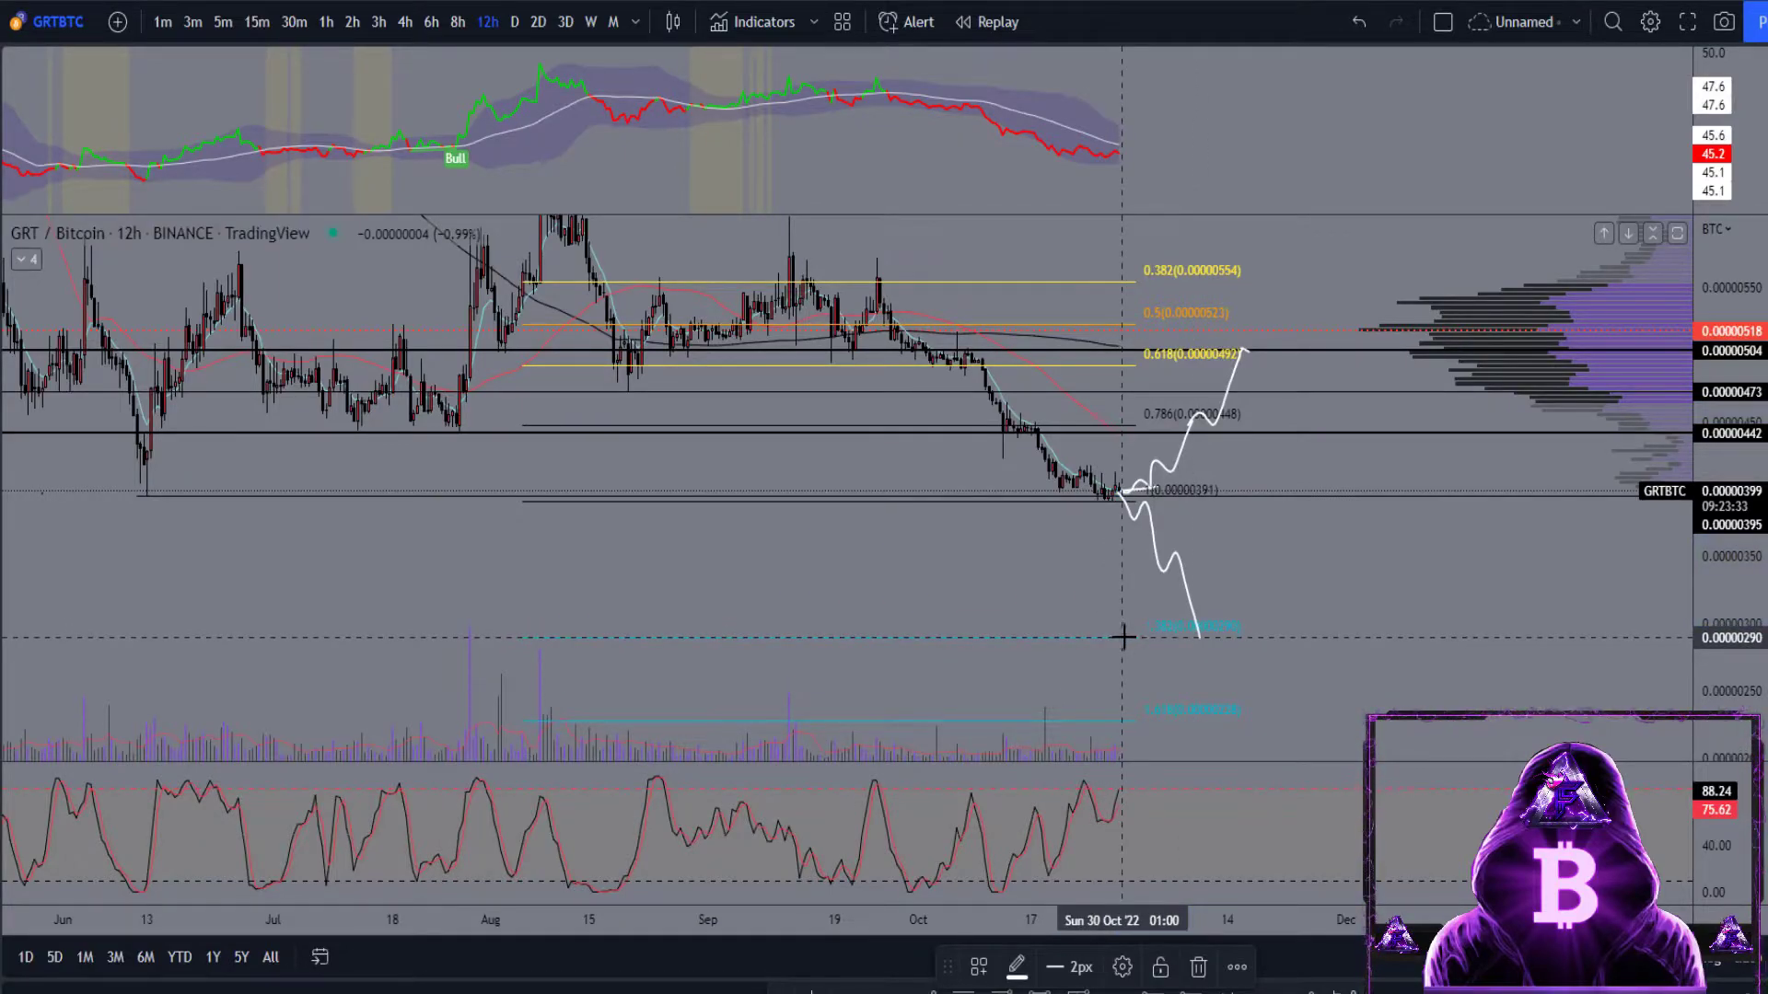
drag(1123, 636, 1279, 634)
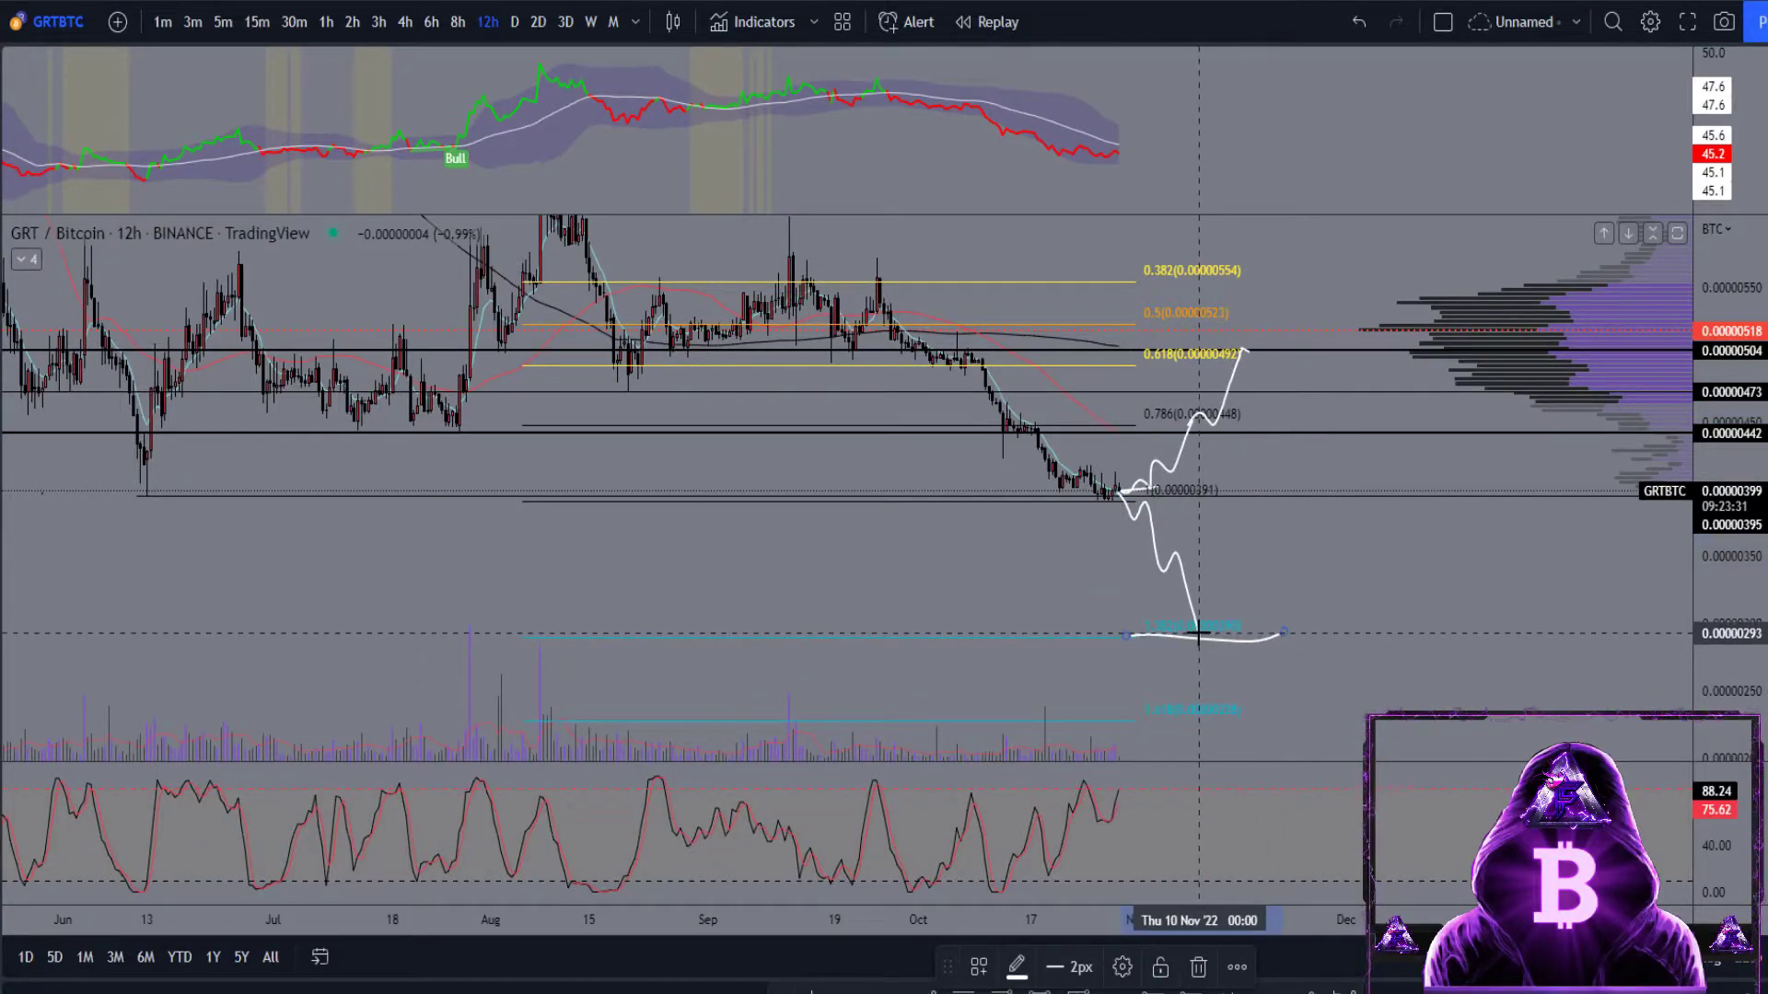
mouse_move(1194, 633)
mouse_down()
mouse_move(1246, 557)
mouse_move(1267, 581)
mouse_move(1350, 350)
mouse_up()
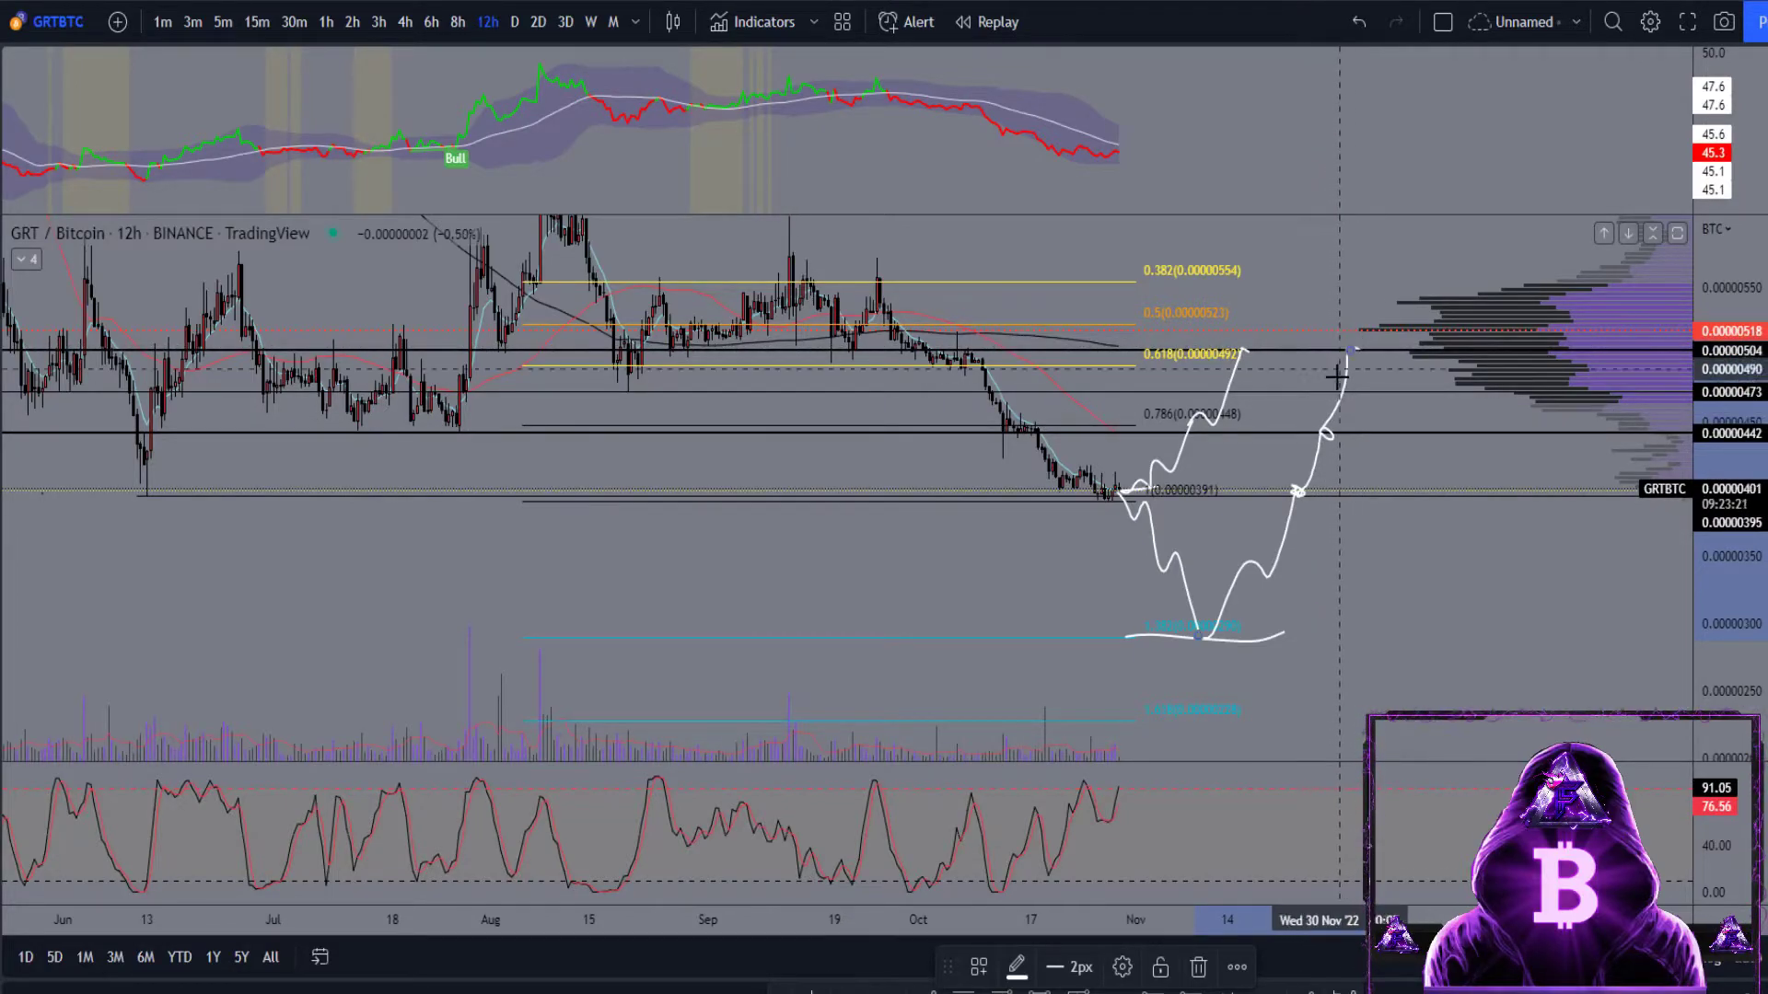
- Hand-write numbered T target labels beside the recovery path at the 0.00000395, 0.00000442 and 0.00000504 levels
drag(1333, 480, 1352, 479)
drag(1338, 482, 1339, 507)
drag(1352, 489, 1355, 500)
drag(1349, 422, 1378, 422)
drag(1363, 425, 1366, 456)
drag(1381, 434, 1386, 443)
mouse_move(1378, 348)
mouse_down()
mouse_move(1418, 346)
mouse_move(1403, 377)
mouse_up()
drag(1420, 358, 1423, 371)
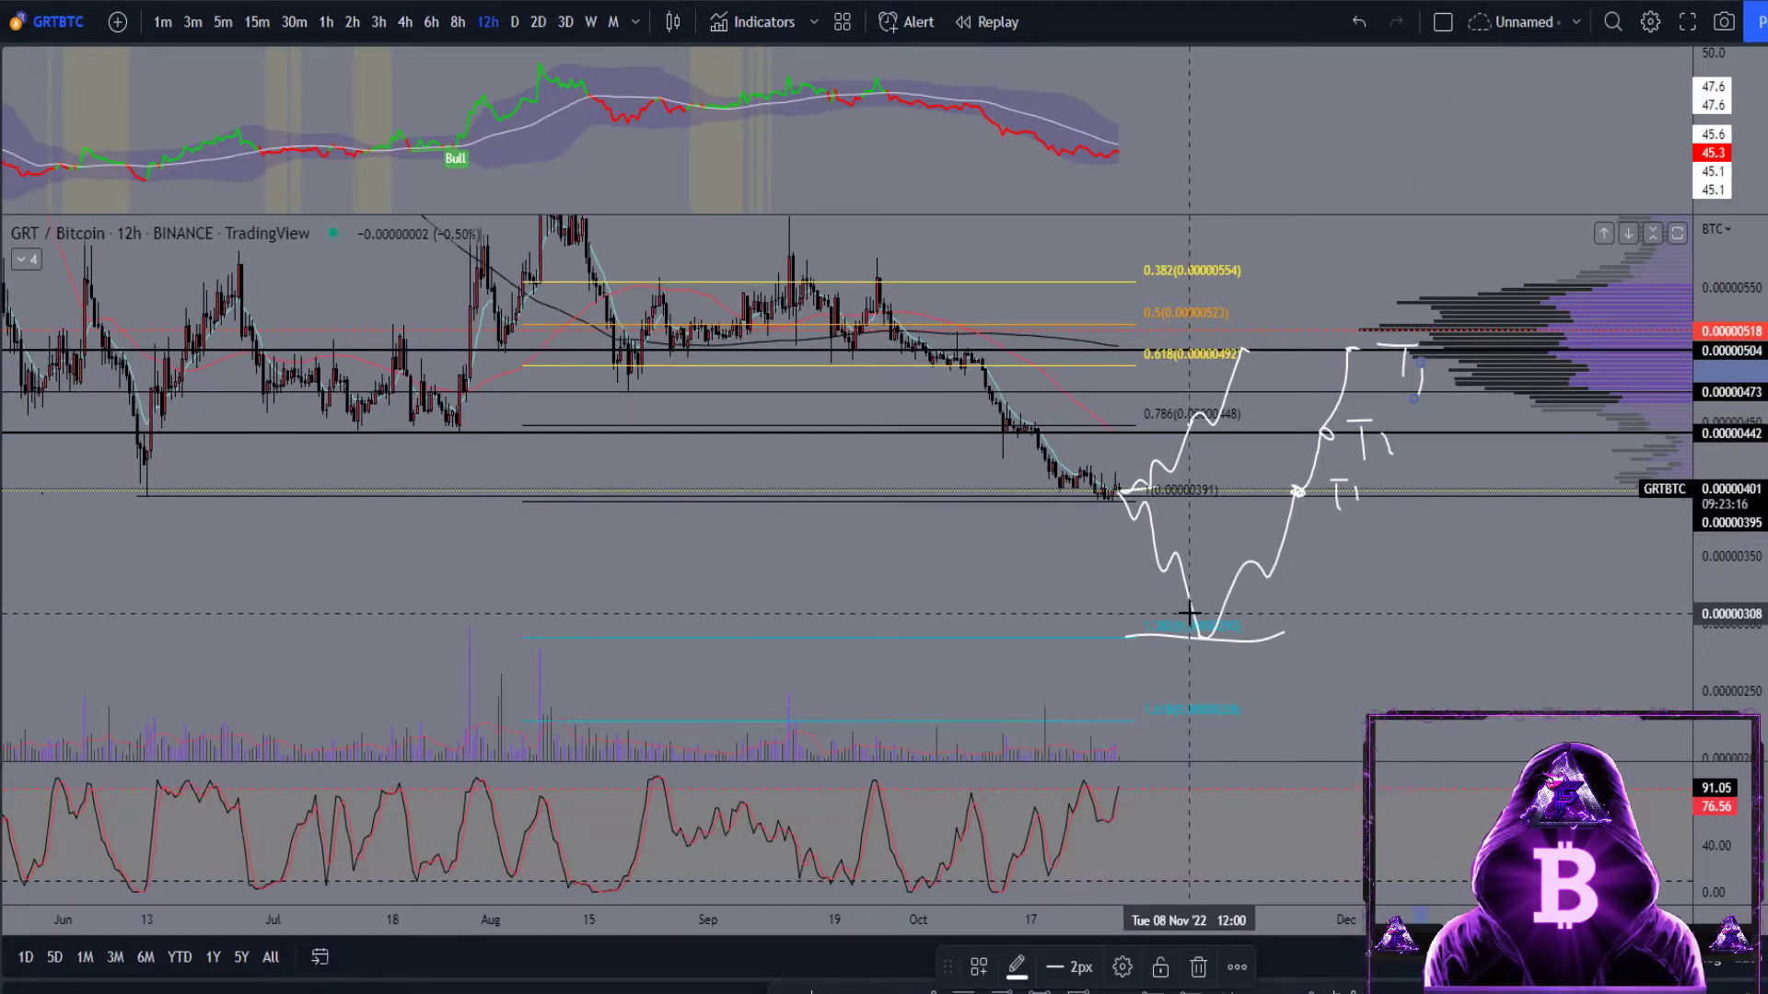
- Sketch a deeper bearish path from the first Fibonacci extension down to the second one and underline that level
drag(1196, 637, 1234, 647)
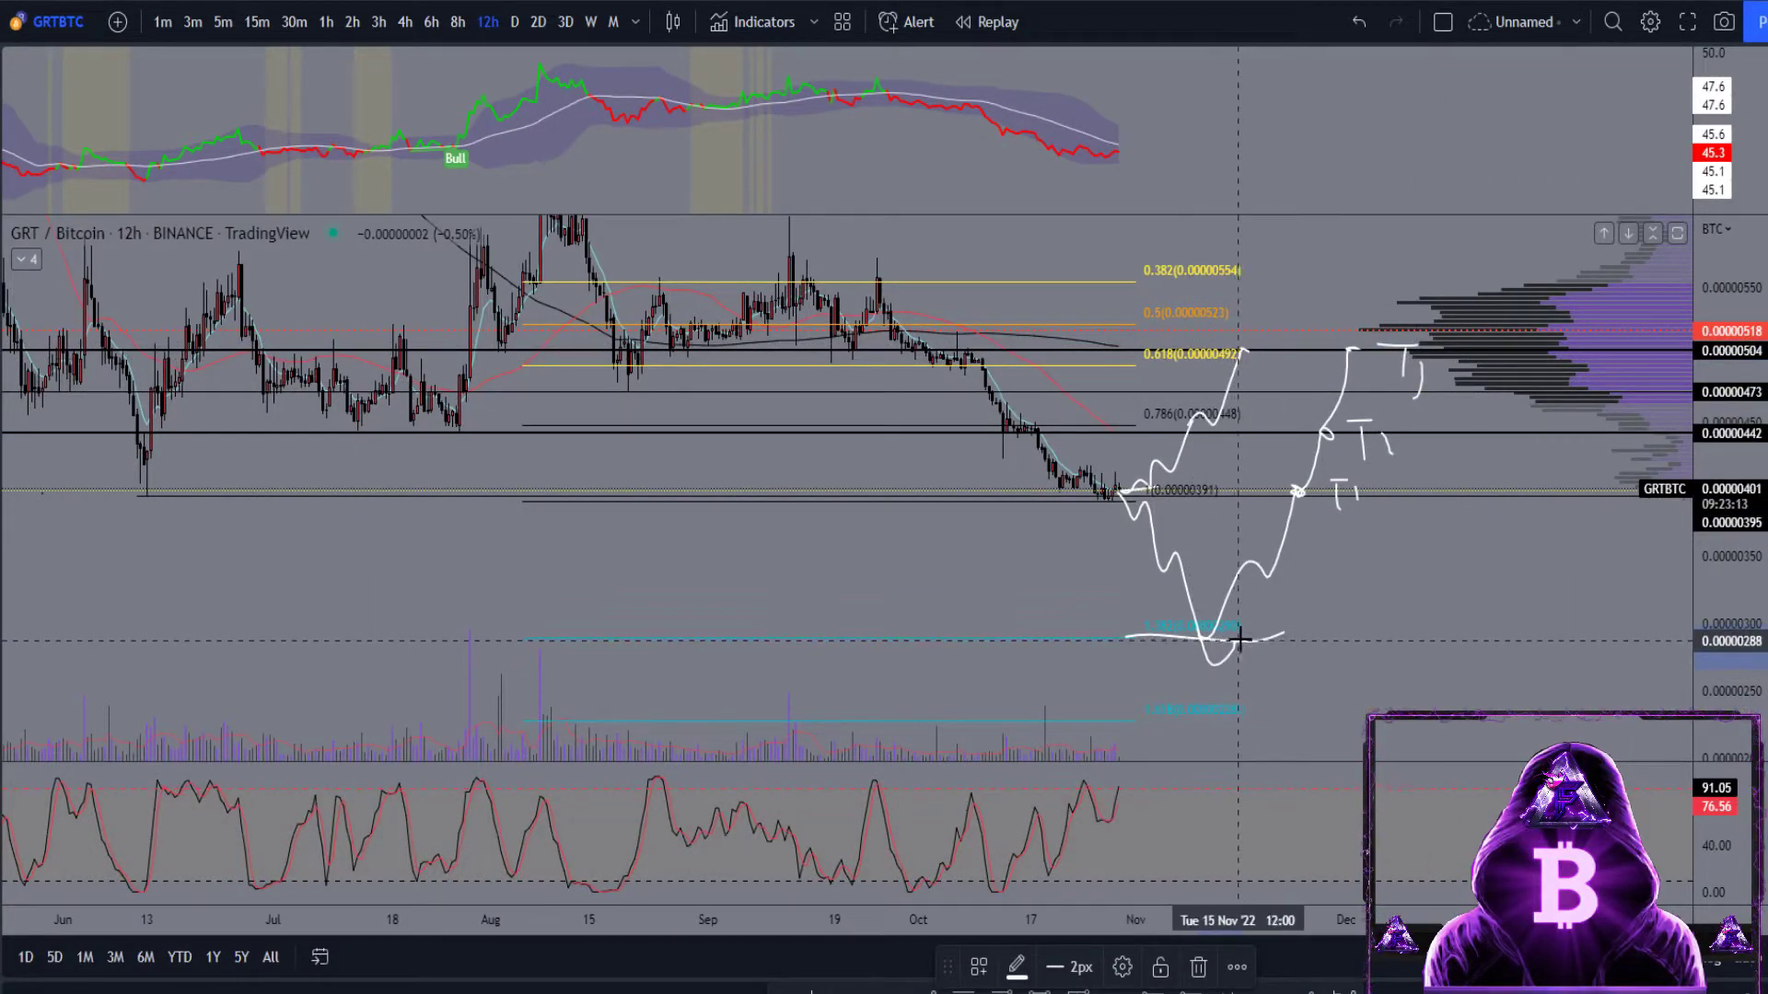
drag(1256, 721, 1256, 719)
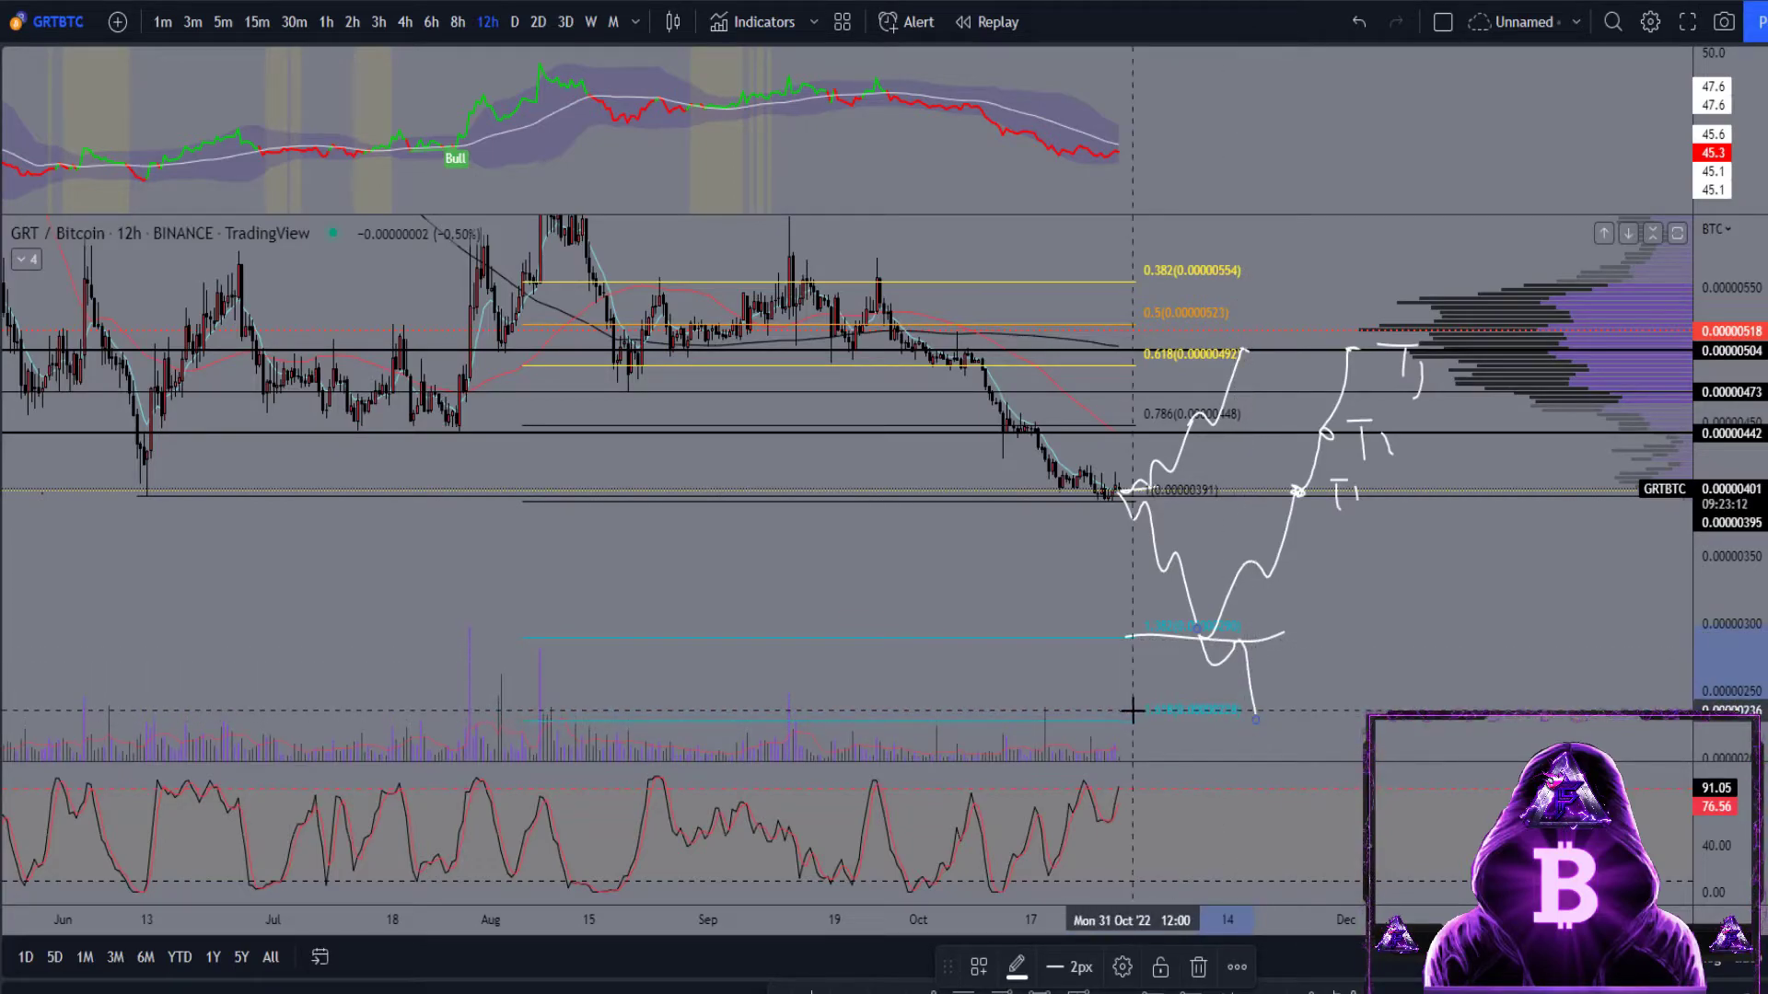
drag(1140, 722, 1289, 726)
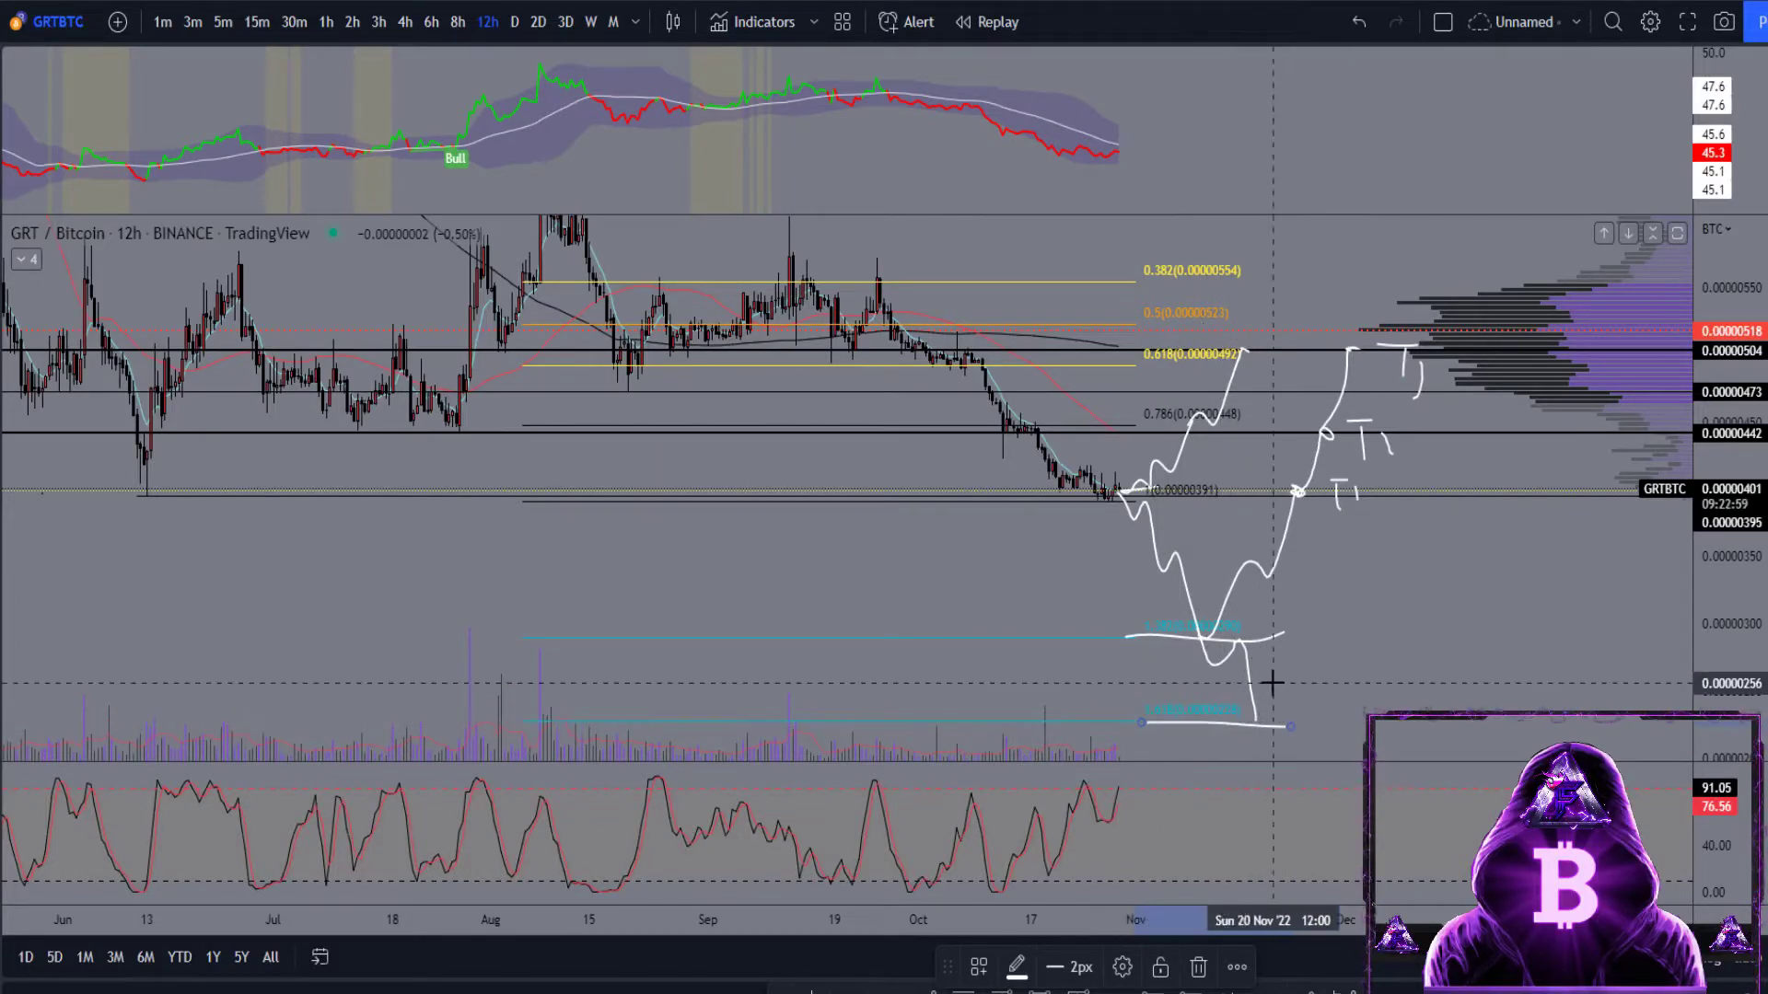
- Switch the chart back to GRTUSDT from the watchlist and set its interval to one day
click(1765, 73)
scroll(1704, 344, down, 10)
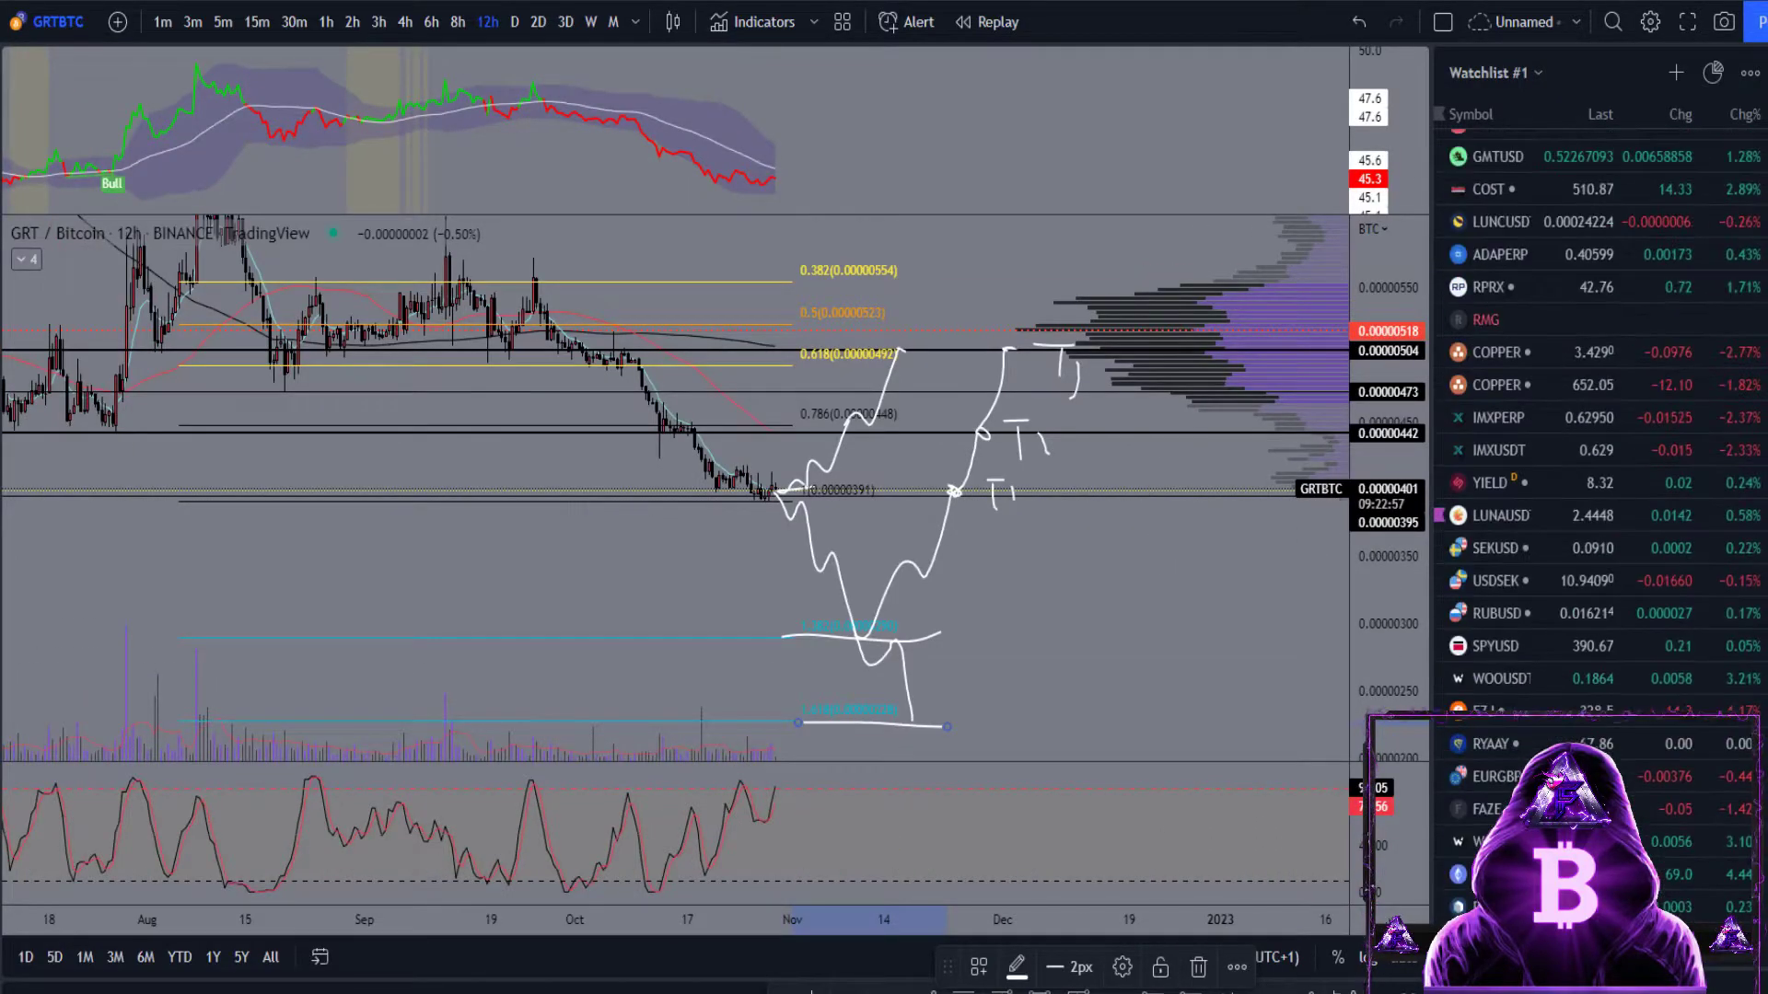
scroll(1601, 415, up, 15)
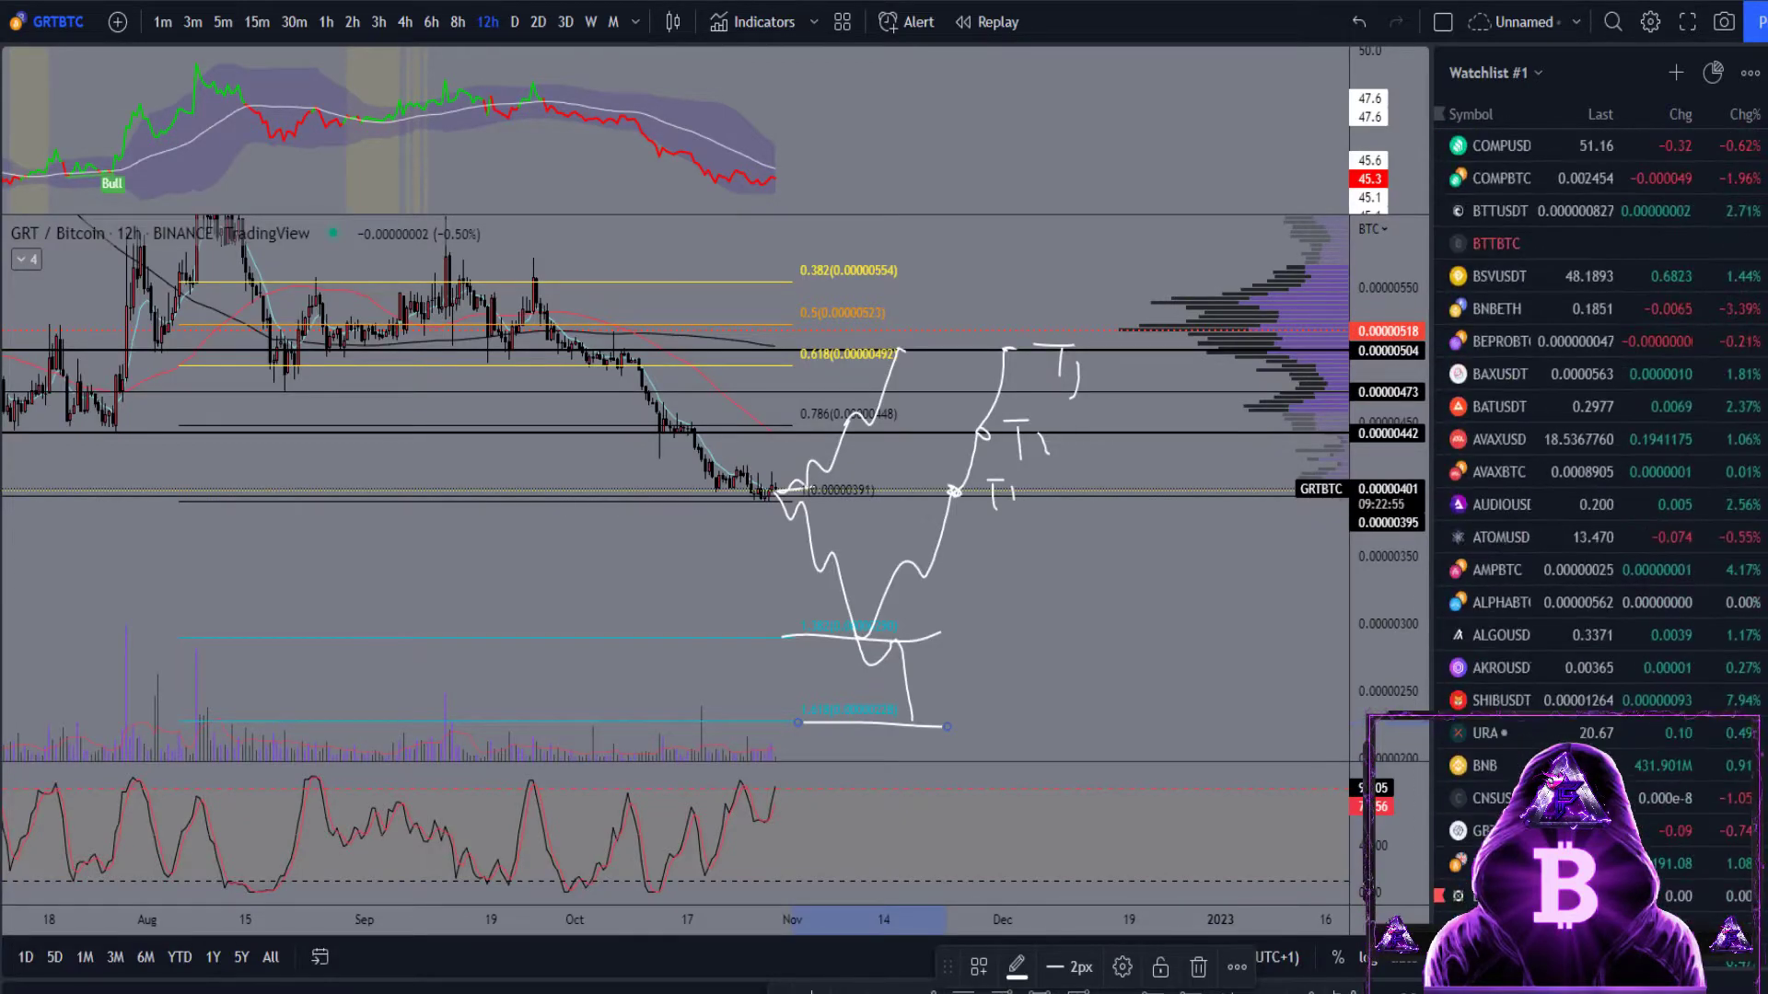
scroll(1601, 396, down, 12)
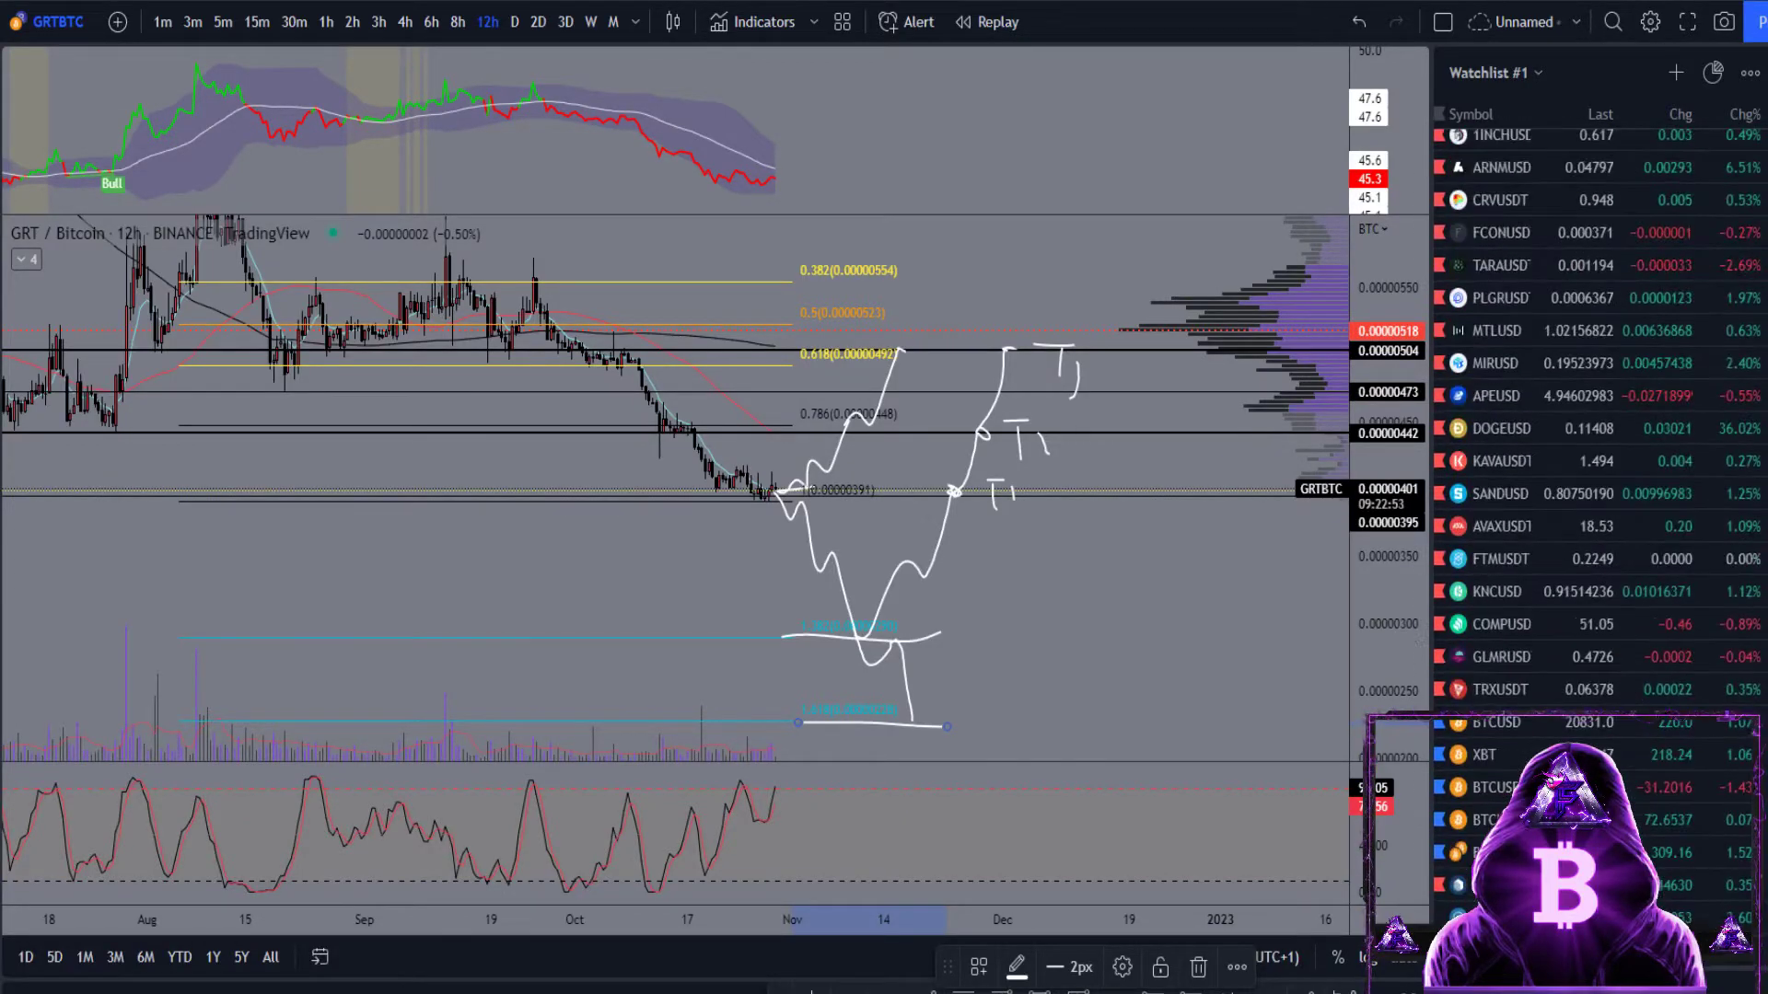
scroll(1601, 396, down, 12)
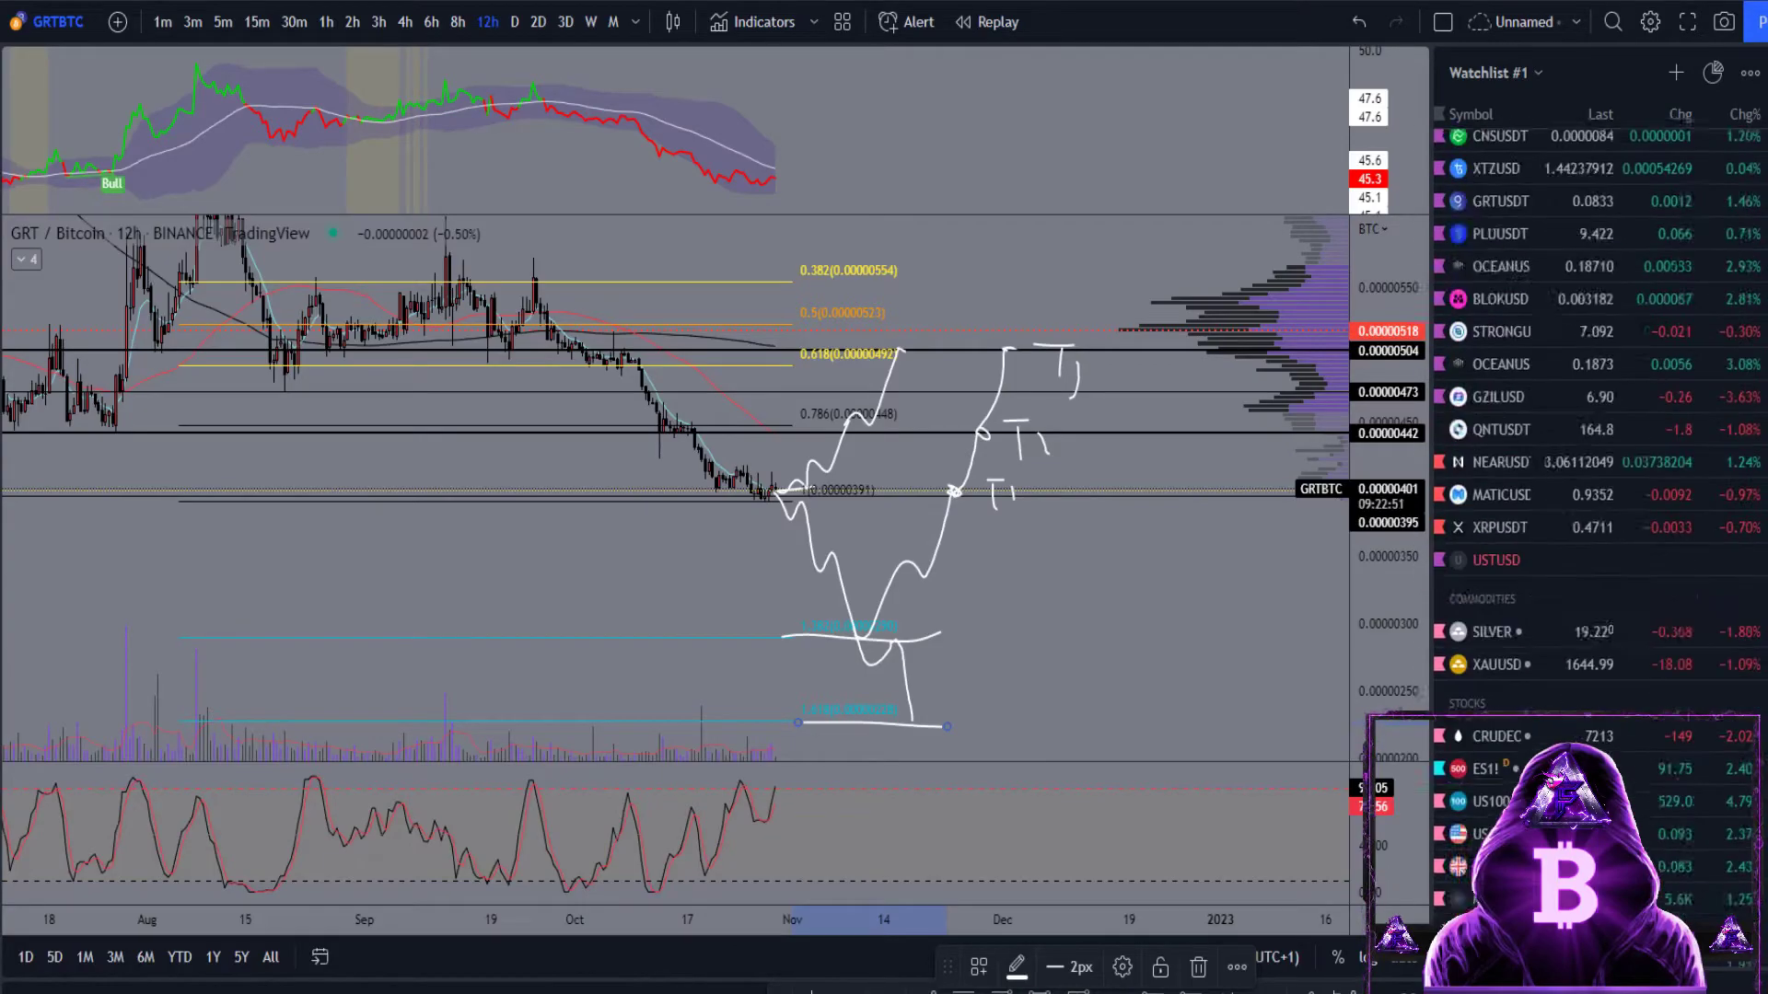
scroll(1566, 461, down, 5)
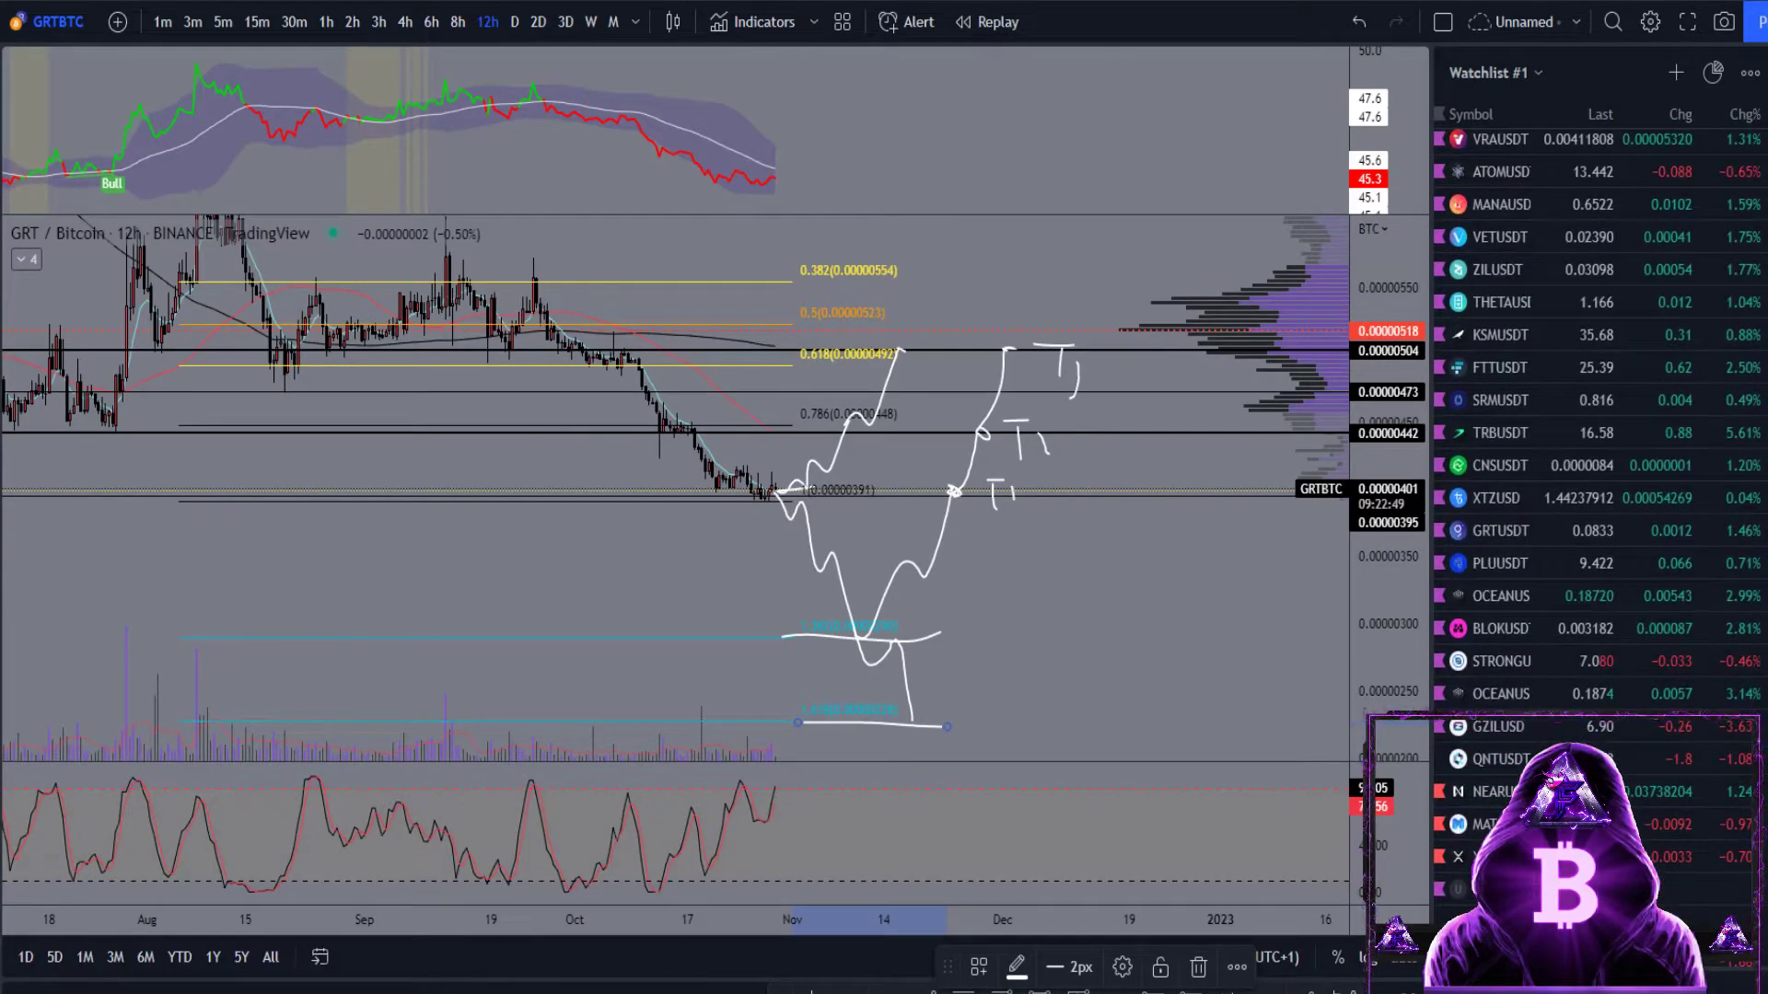
click(1501, 532)
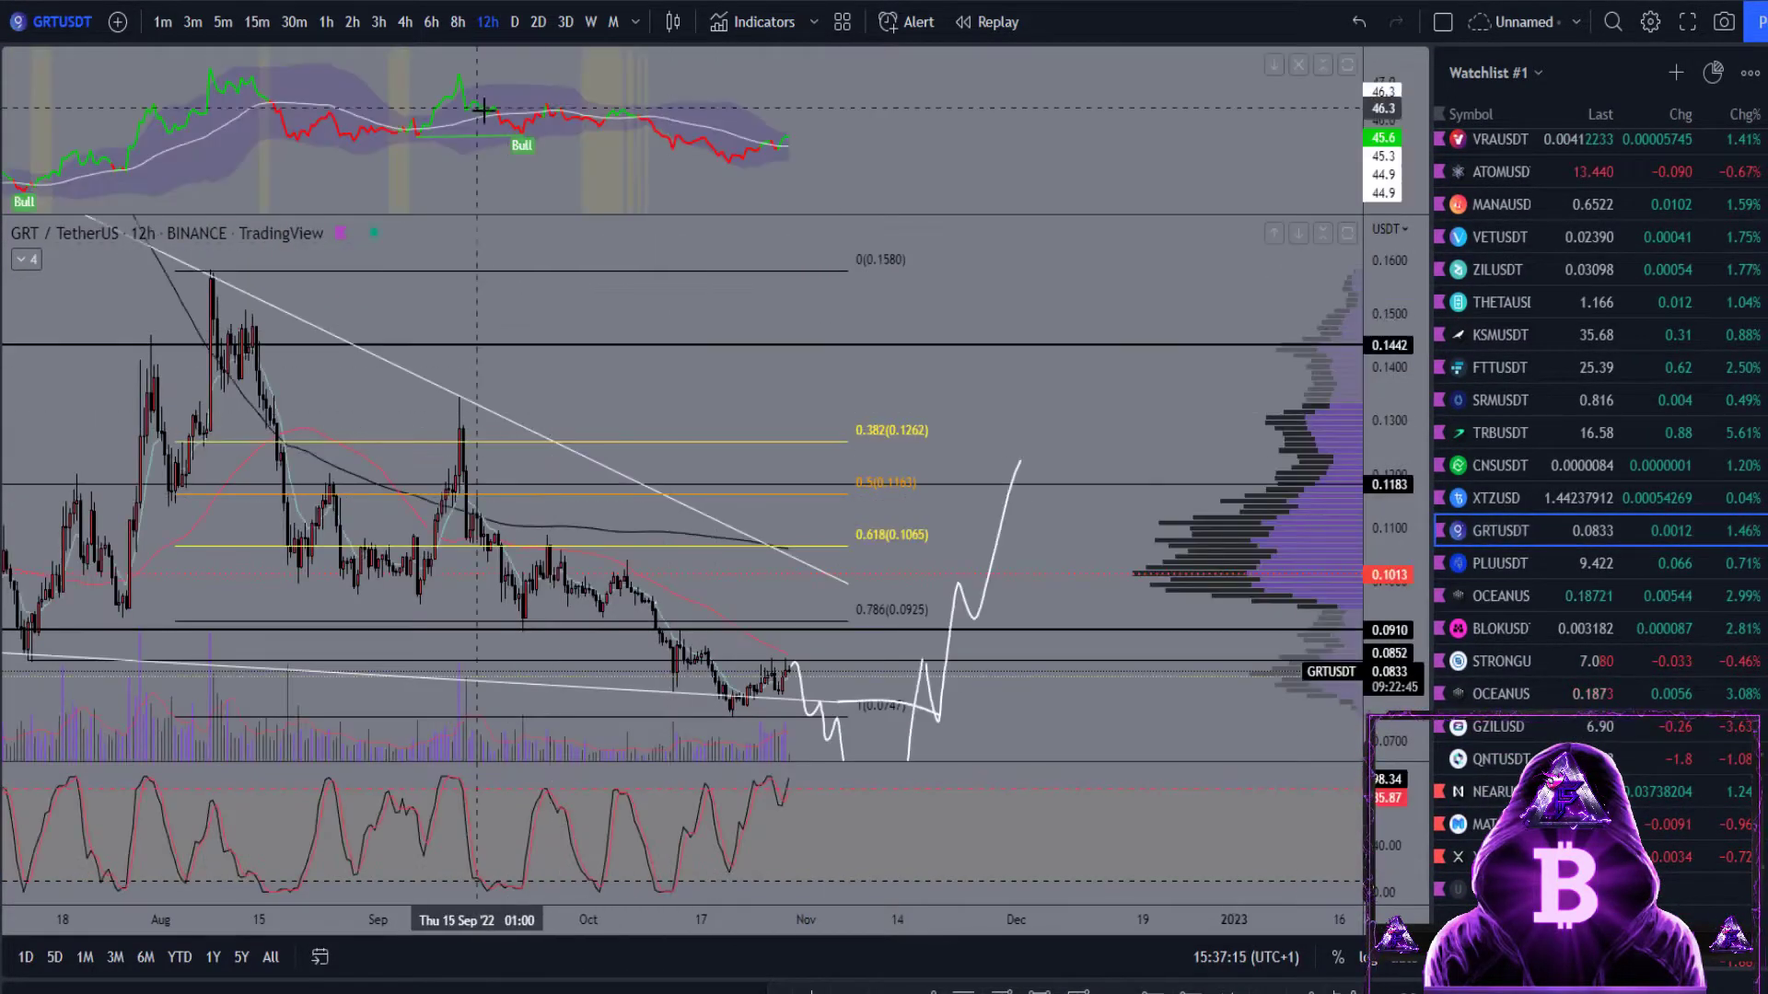
click(513, 24)
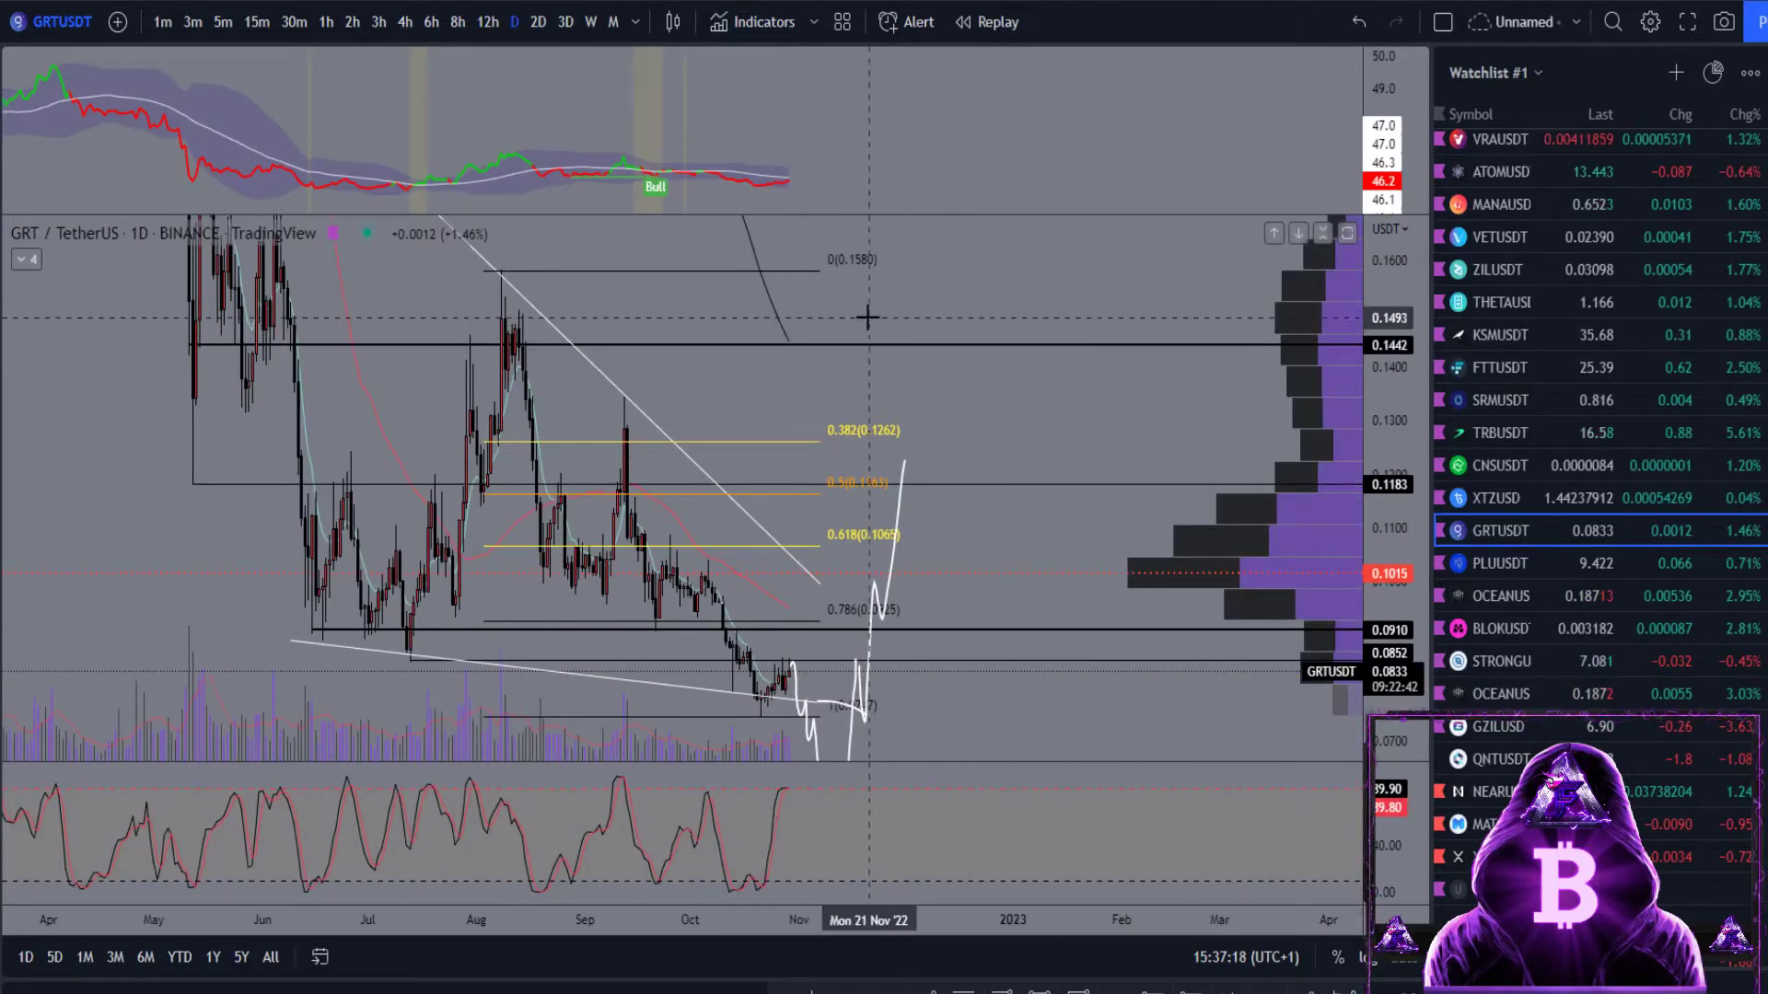
- Hide the watchlist and compress the GRTUSDT price scale to fit the falling wedge and the support box below it
click(1765, 72)
drag(1711, 306, 1711, 497)
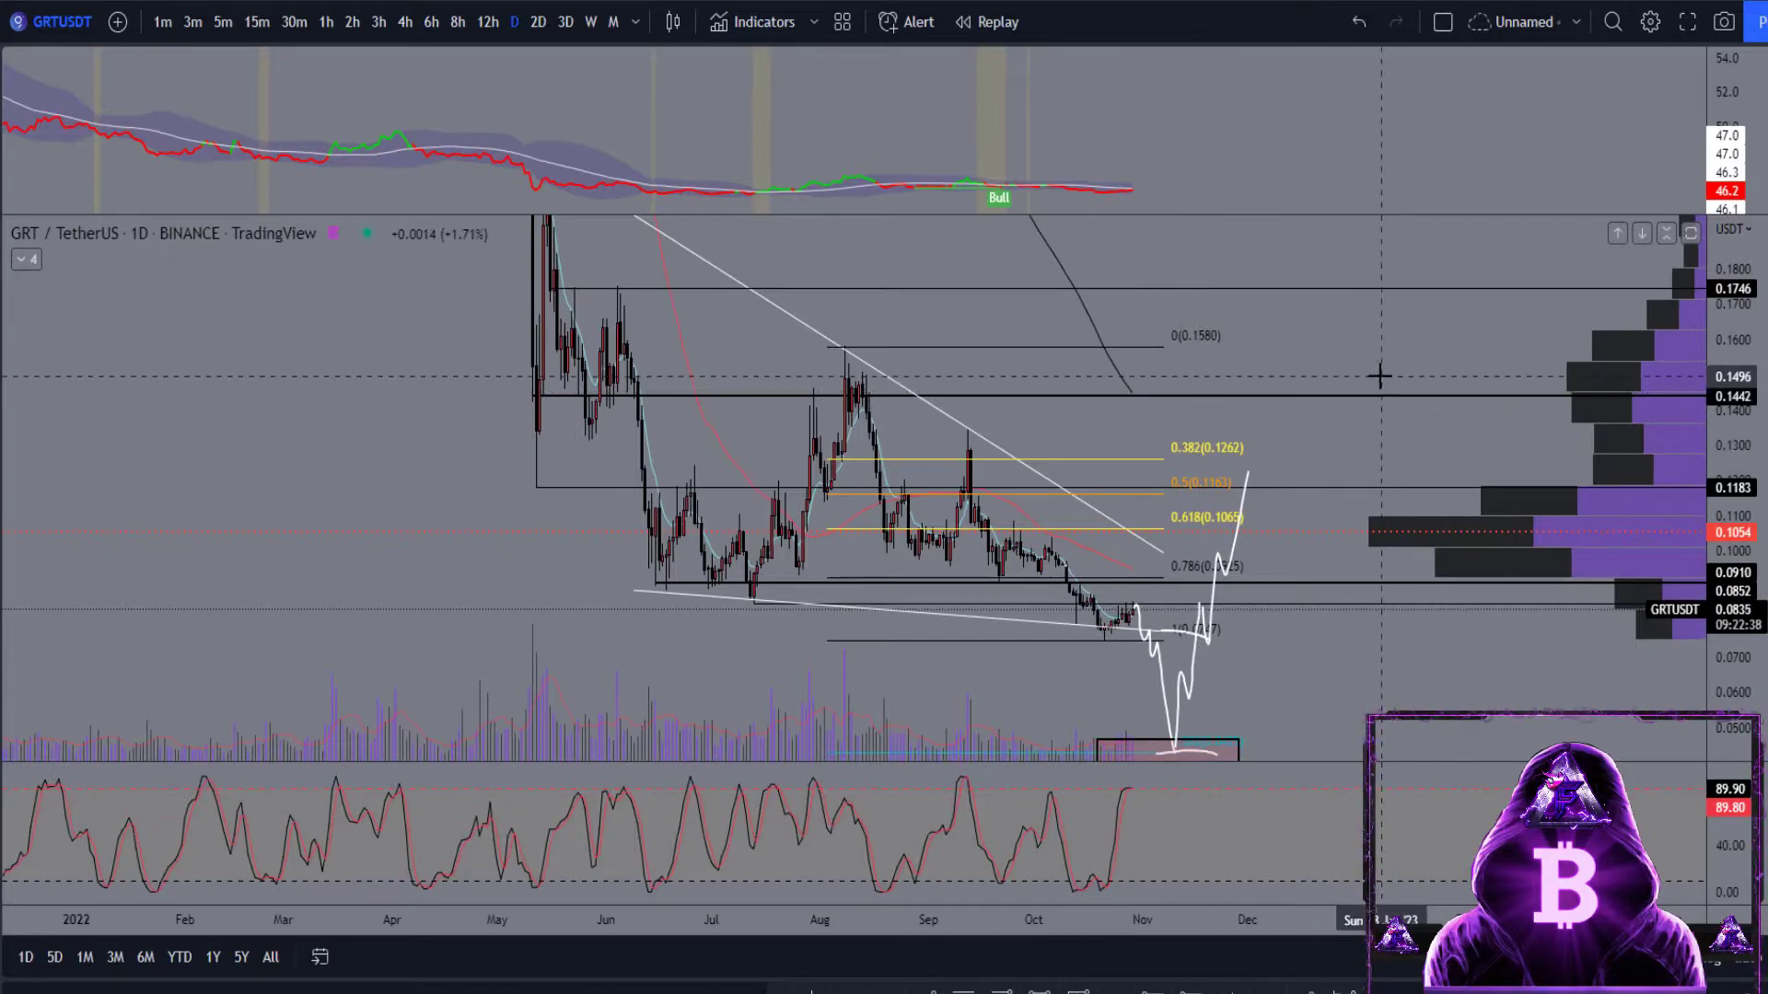
drag(1377, 377, 1359, 379)
scroll(1262, 687, up, 3)
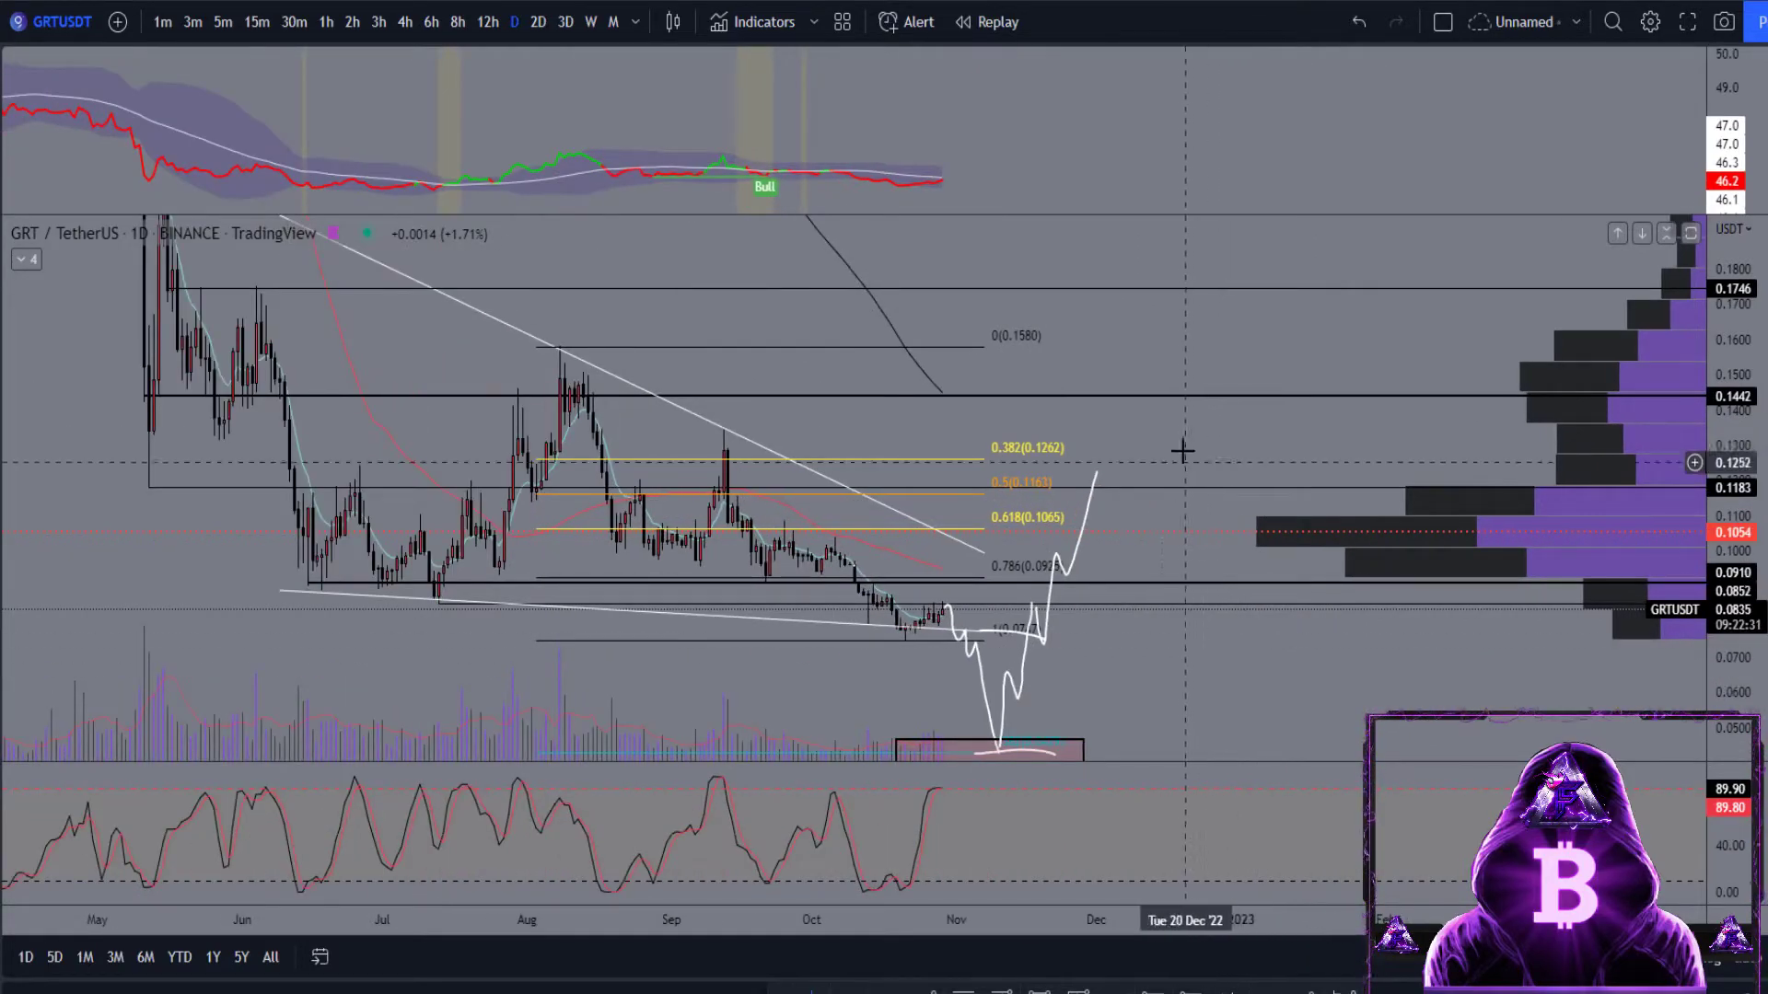
drag(1203, 644, 1298, 603)
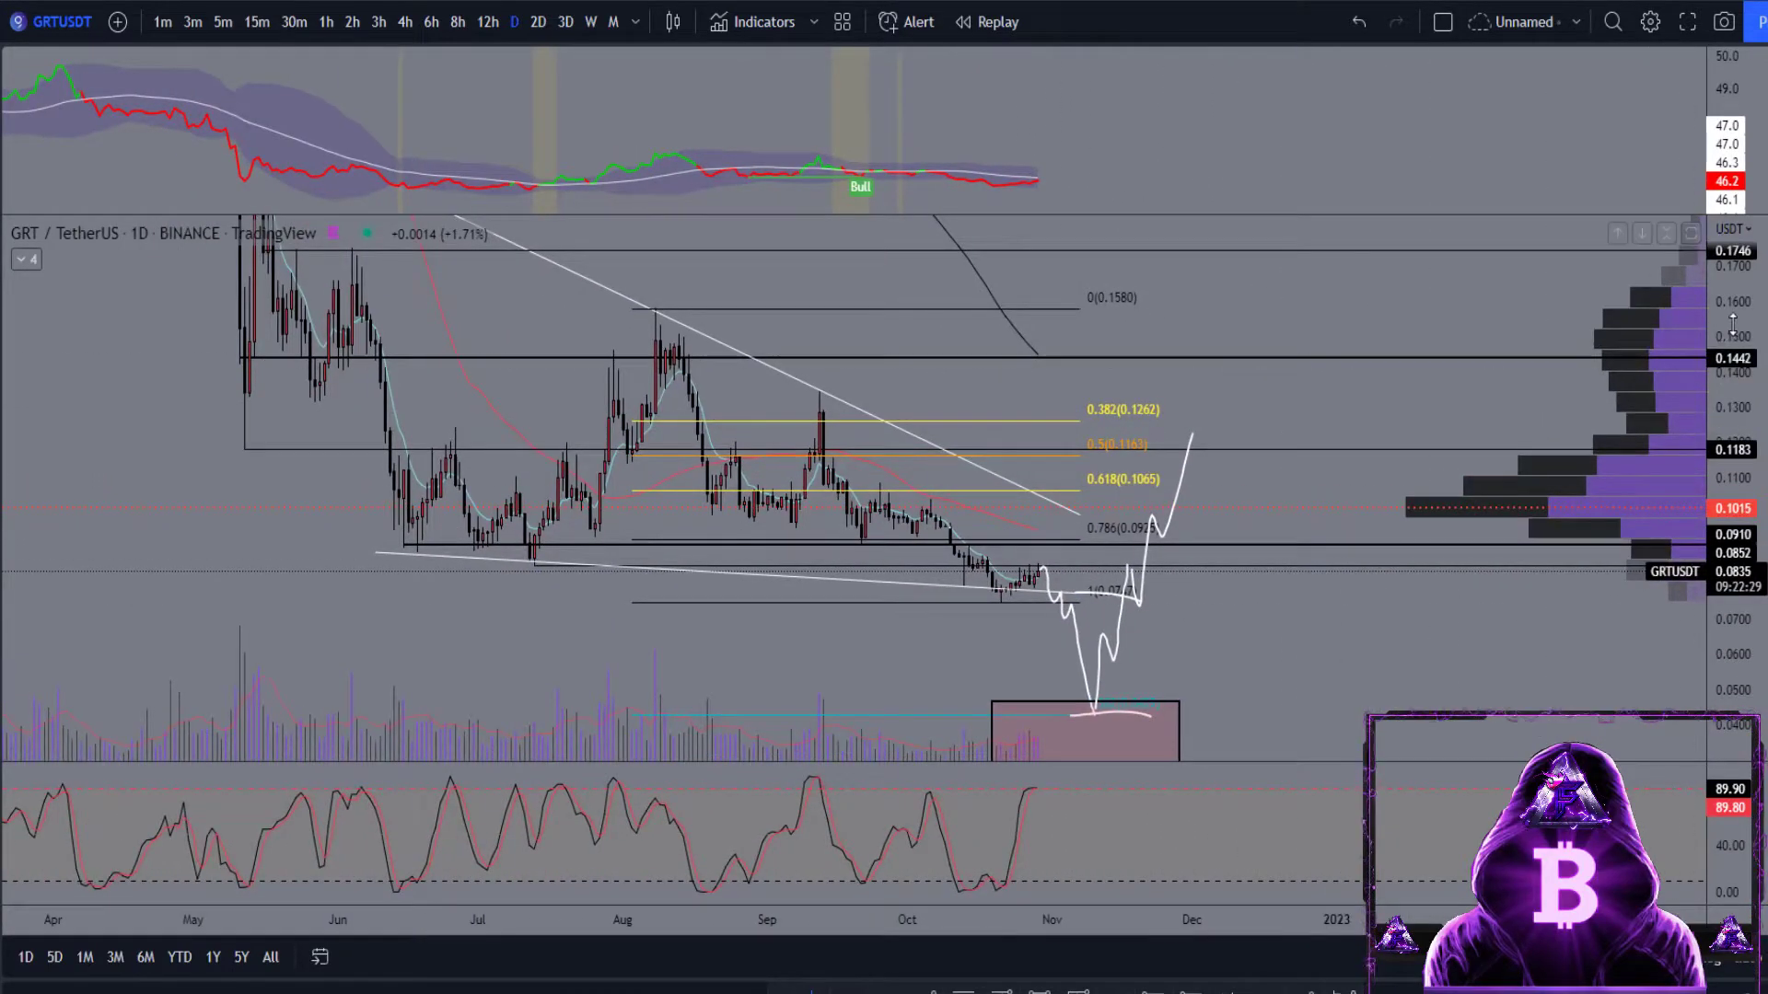
drag(1715, 379, 1715, 543)
- Trace the long black moving average back to its late-2021 price interaction and forward again to the current wedge
drag(1378, 603, 1565, 635)
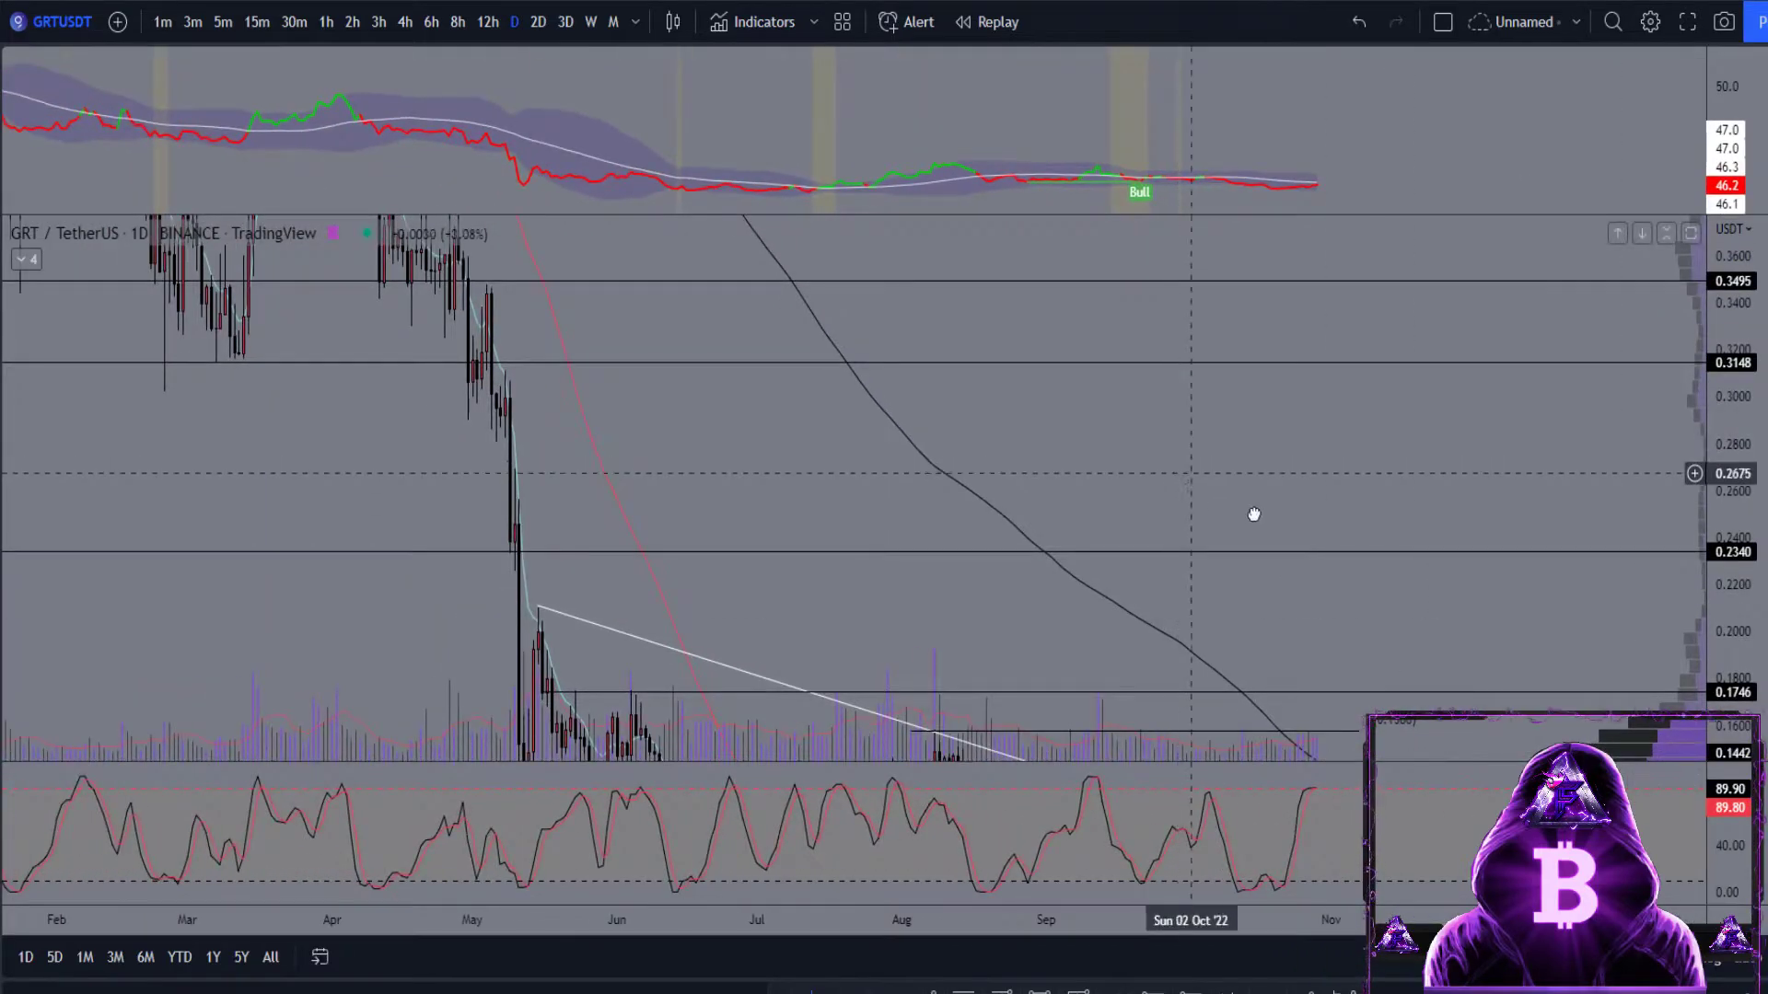
drag(1255, 513, 1567, 734)
drag(1283, 397, 1565, 751)
drag(1357, 440, 1586, 589)
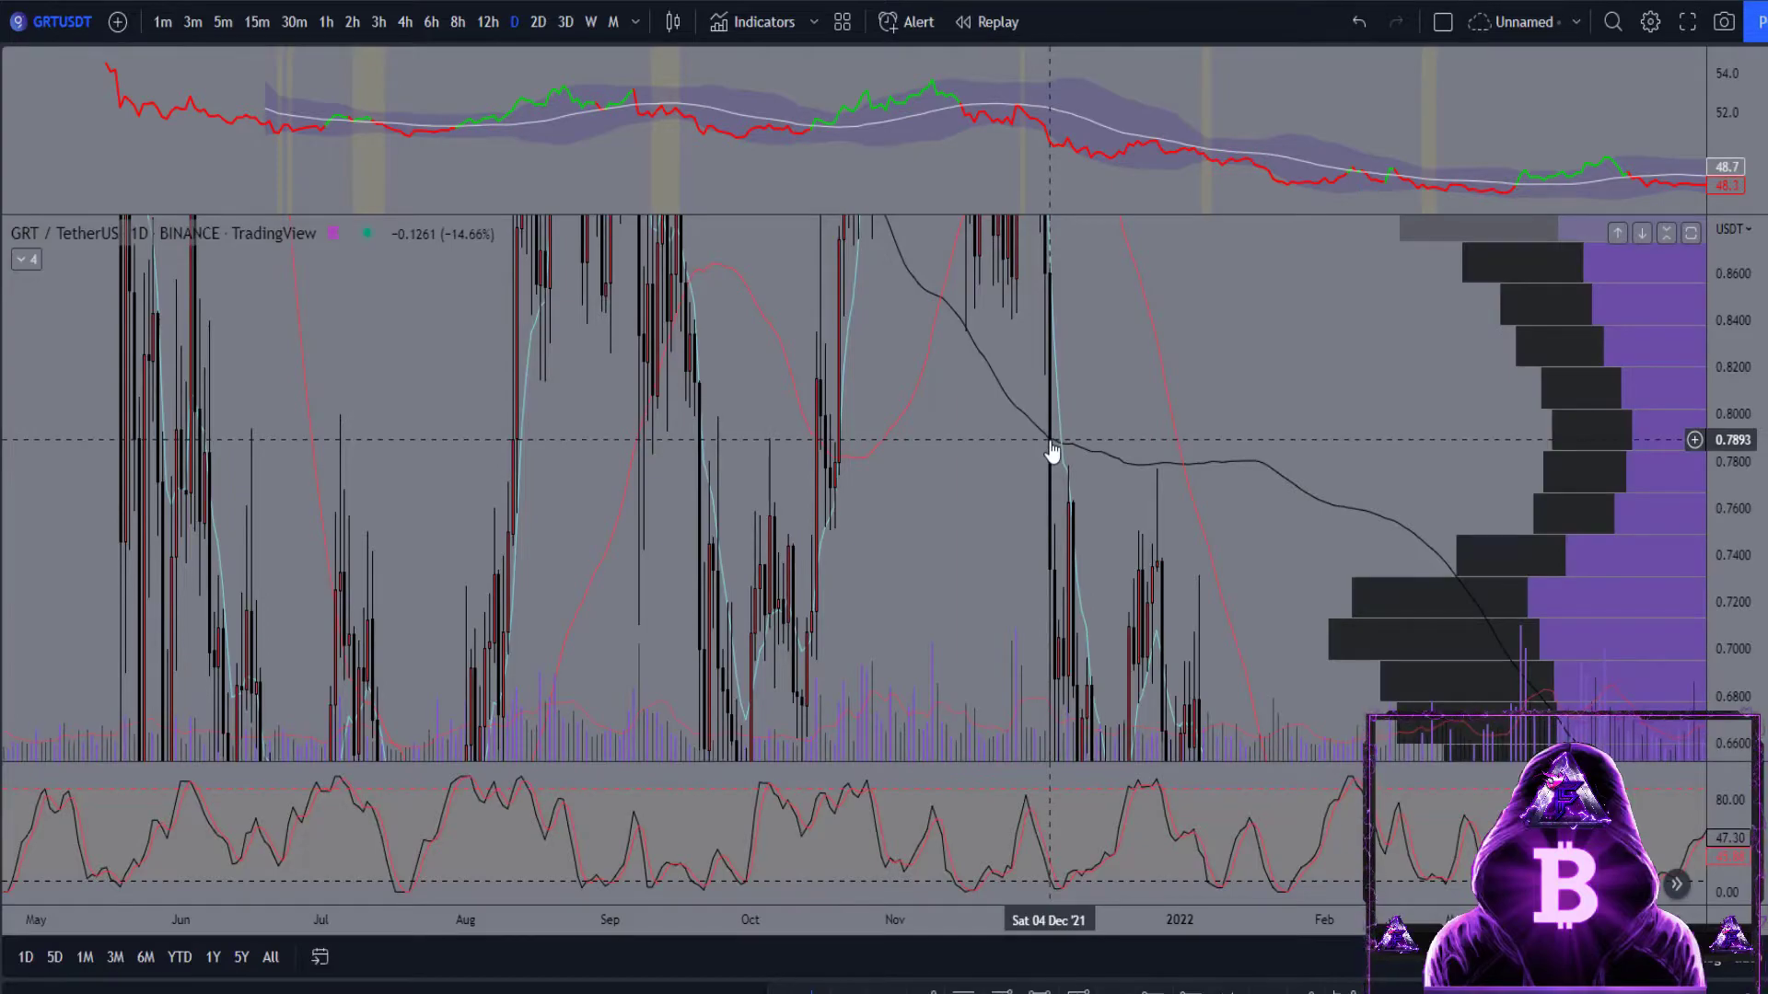
drag(1074, 458, 975, 190)
drag(1373, 497, 1168, 543)
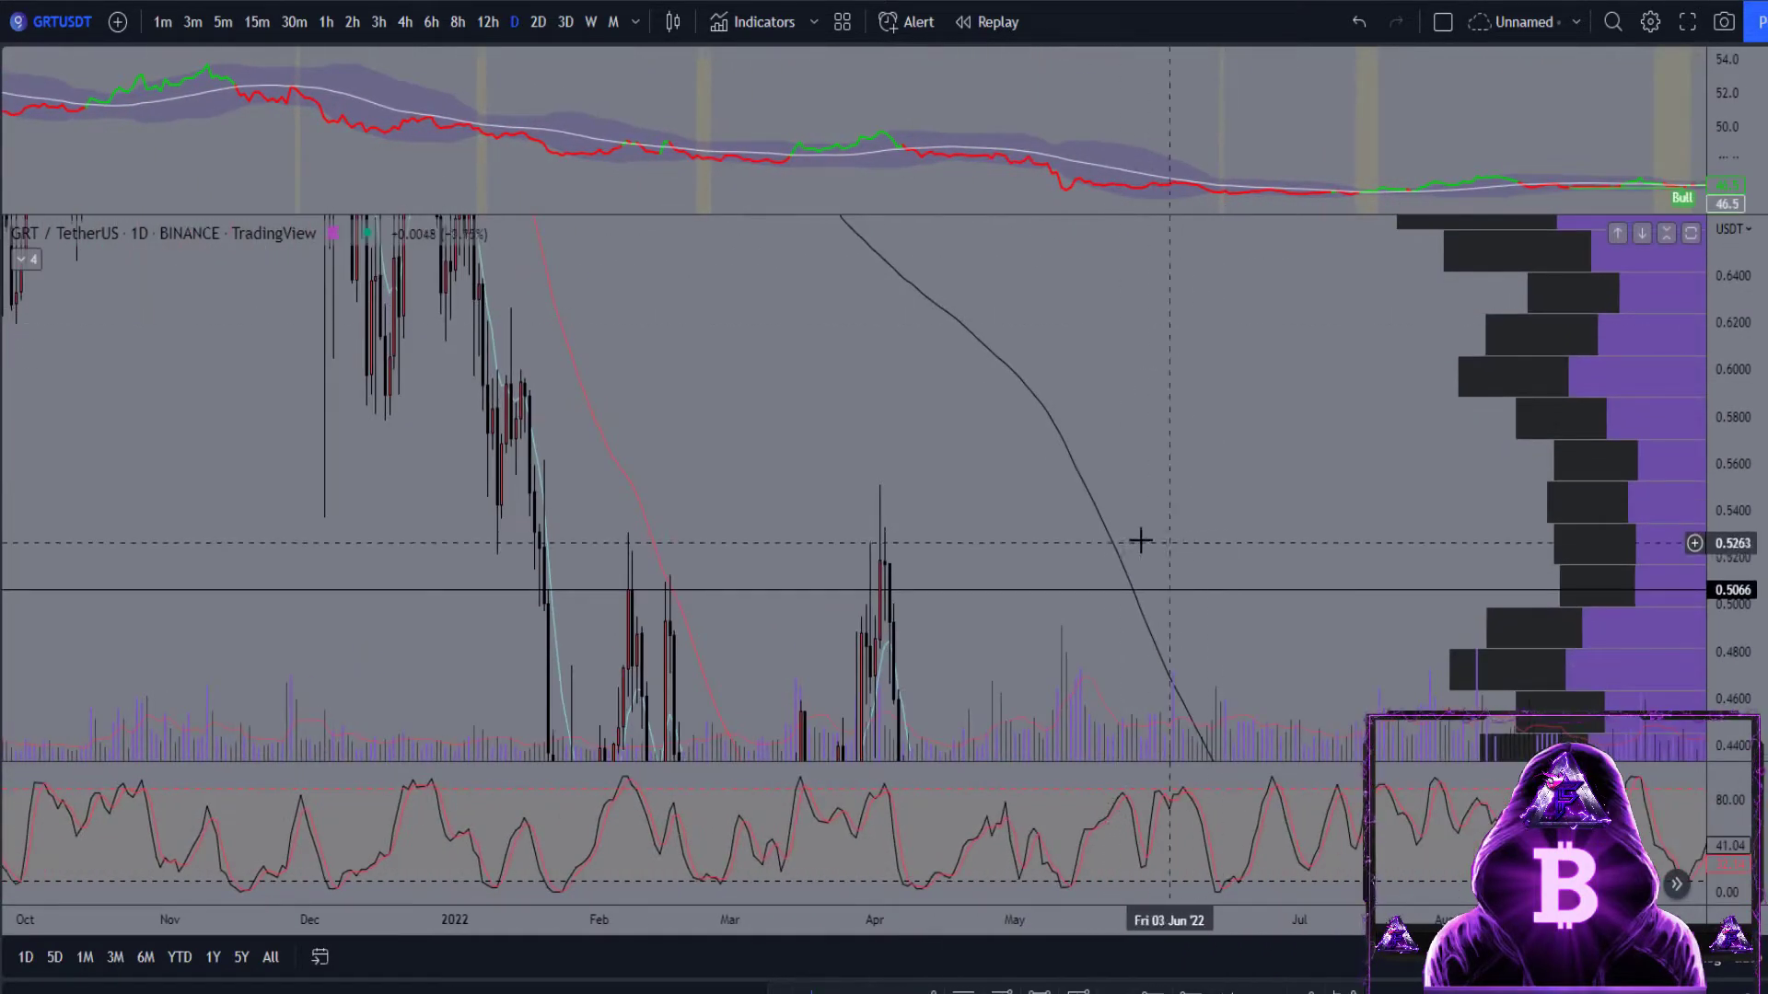
drag(1332, 586, 1216, 259)
drag(1375, 436, 1191, 138)
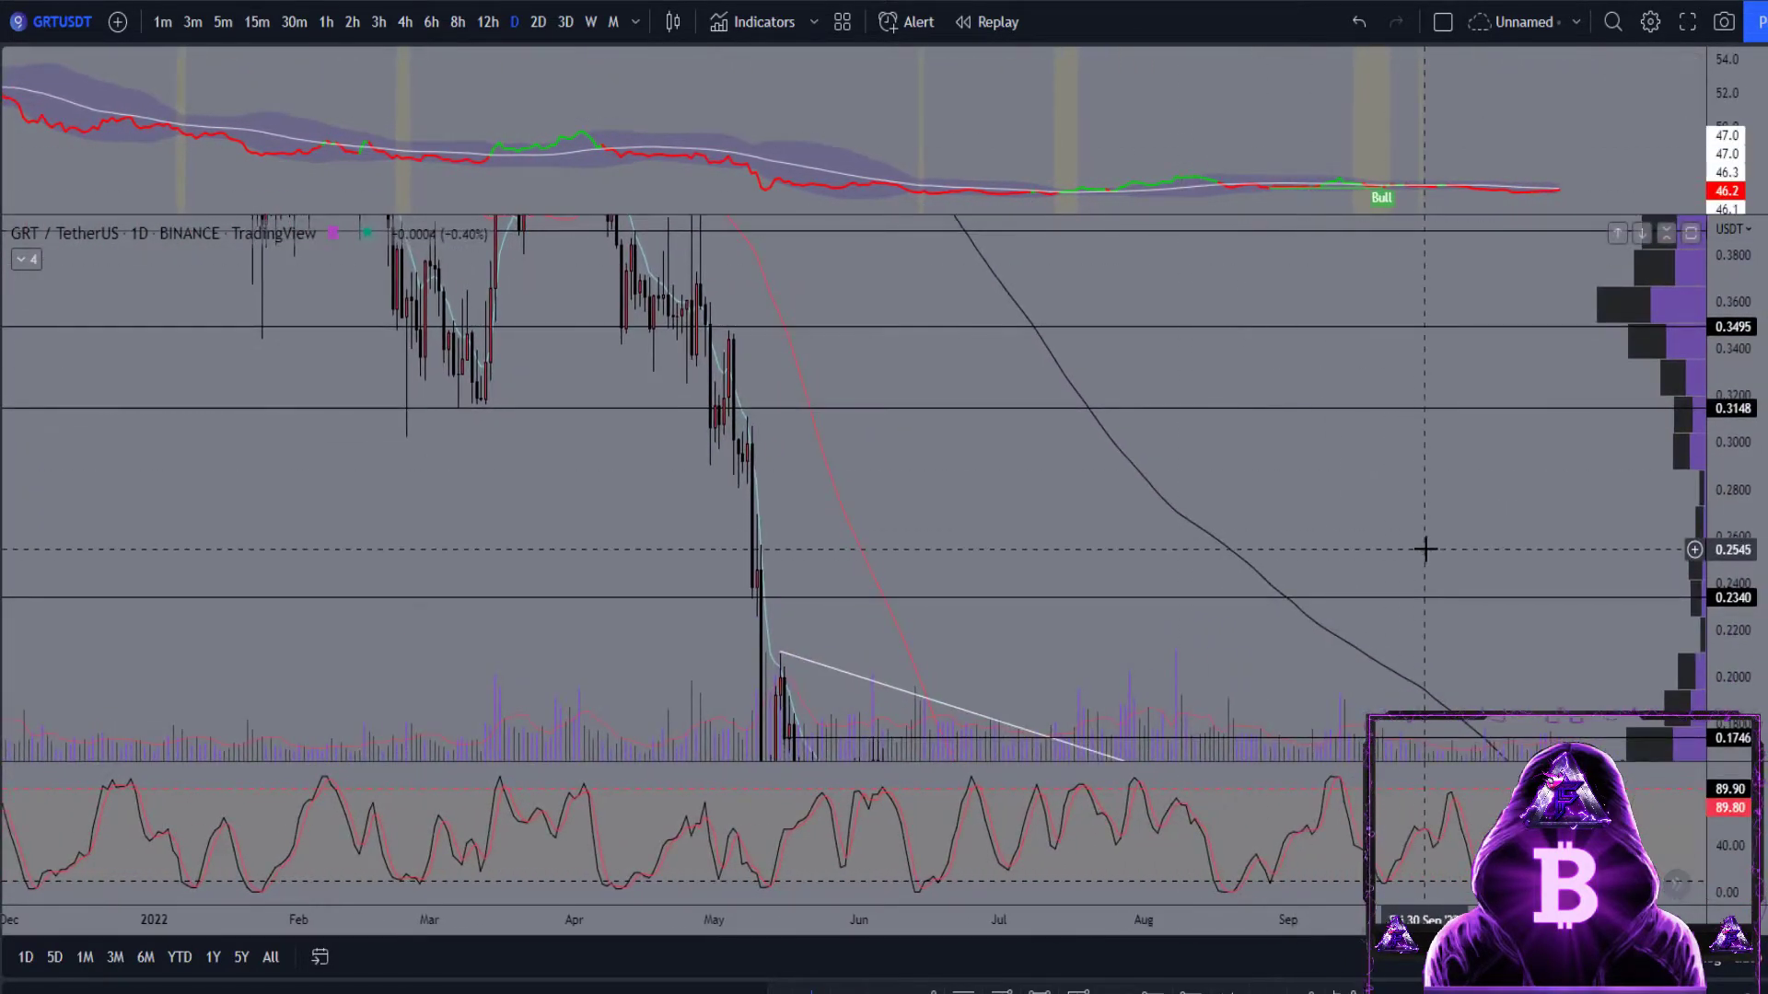
drag(1426, 549, 1087, 197)
drag(1343, 359, 1255, 311)
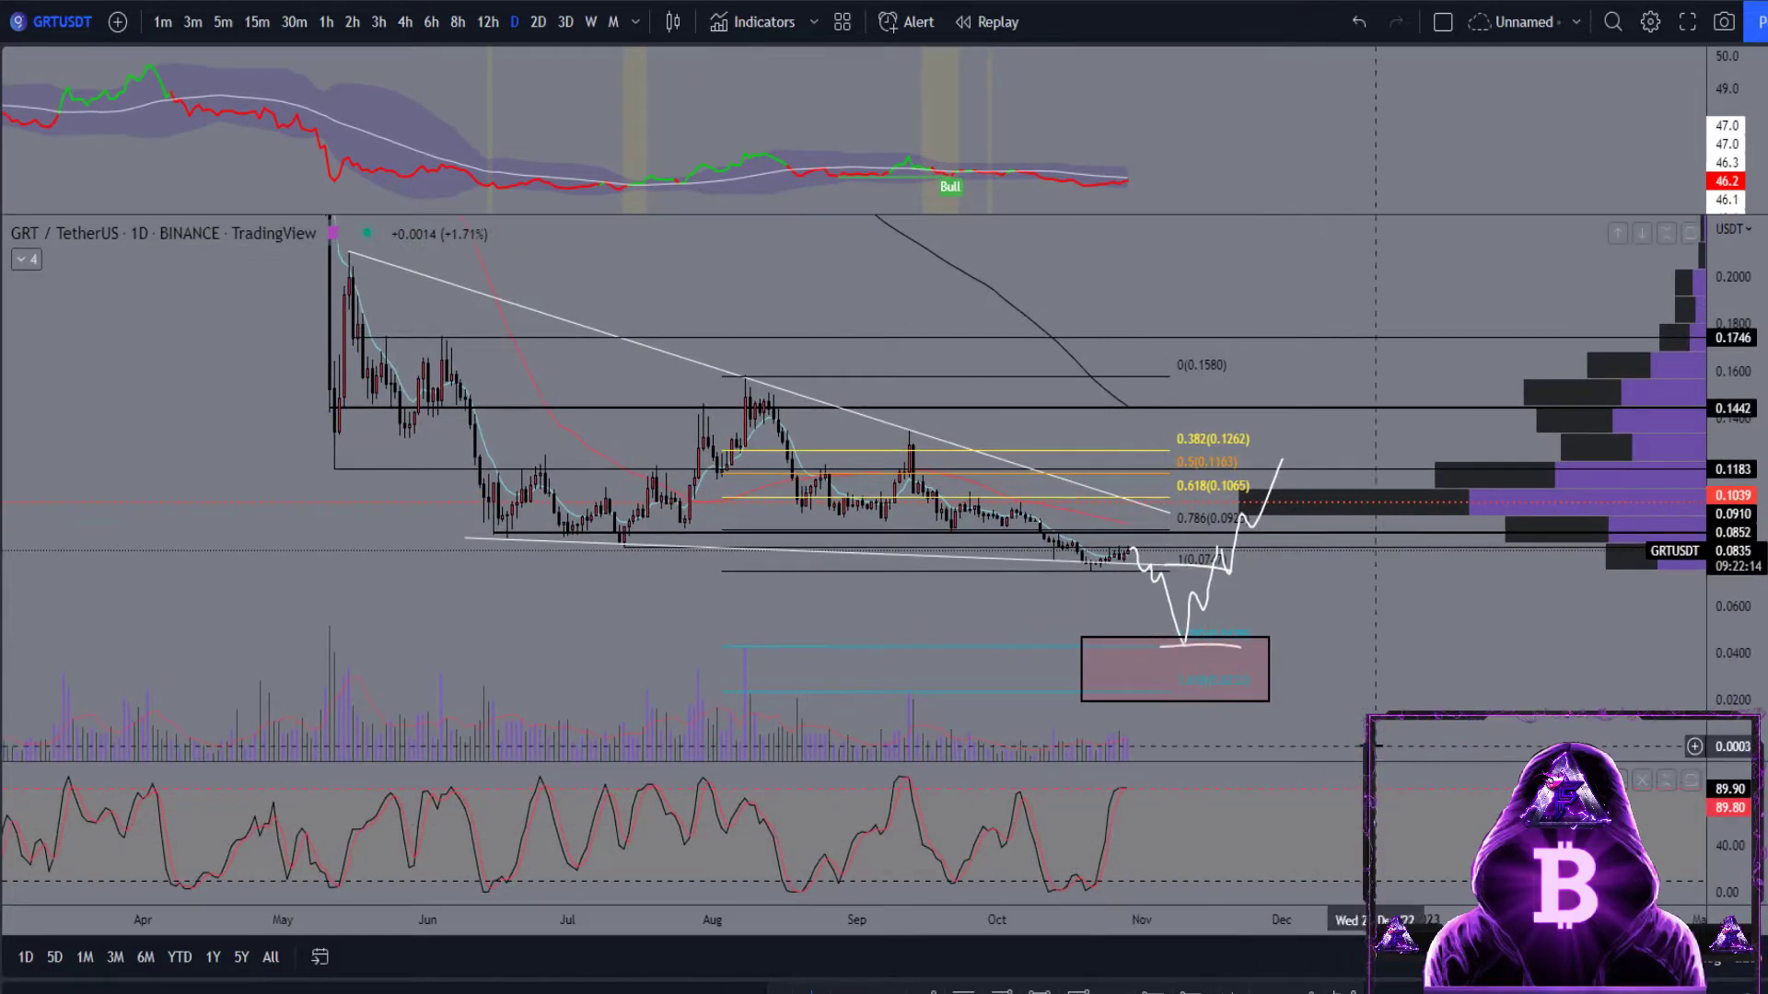
- Sketch a bullish brush path from the current price through the wedge's upper trendline to about 0.1615, and extend the black moving average by hand
drag(1188, 625, 1117, 625)
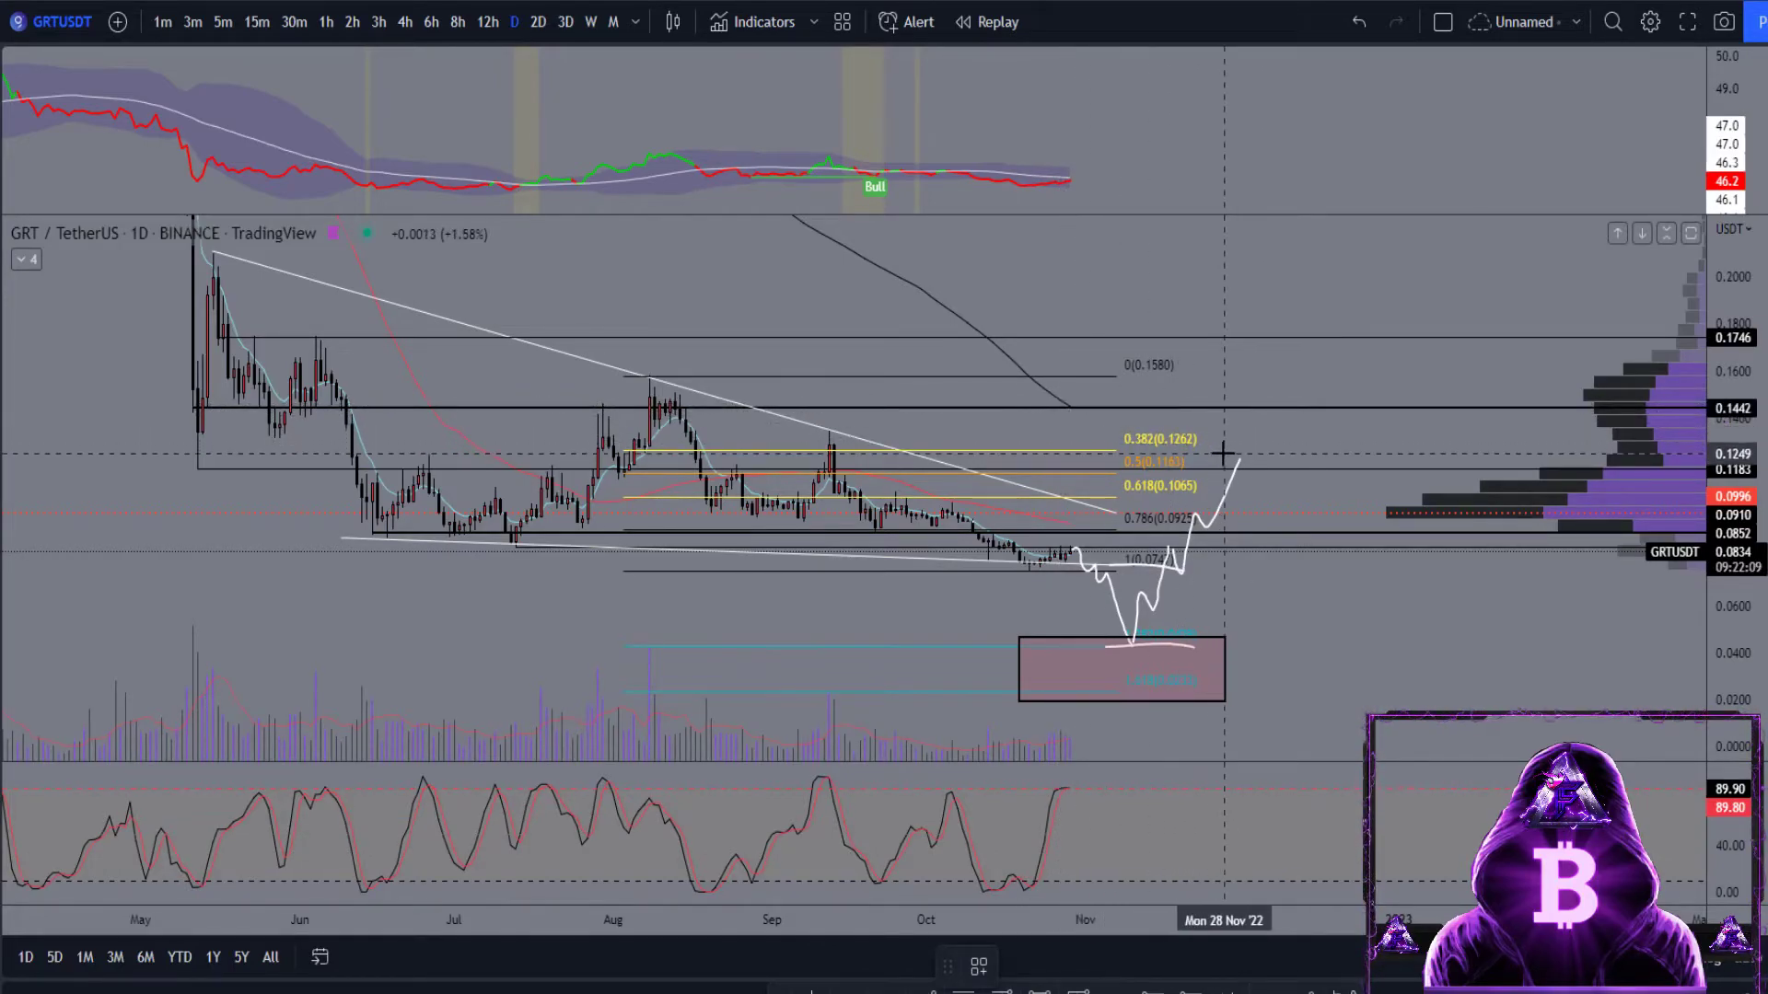
mouse_move(1070, 561)
mouse_down()
mouse_move(1091, 516)
mouse_move(1106, 537)
mouse_move(1128, 502)
mouse_move(1158, 529)
mouse_up()
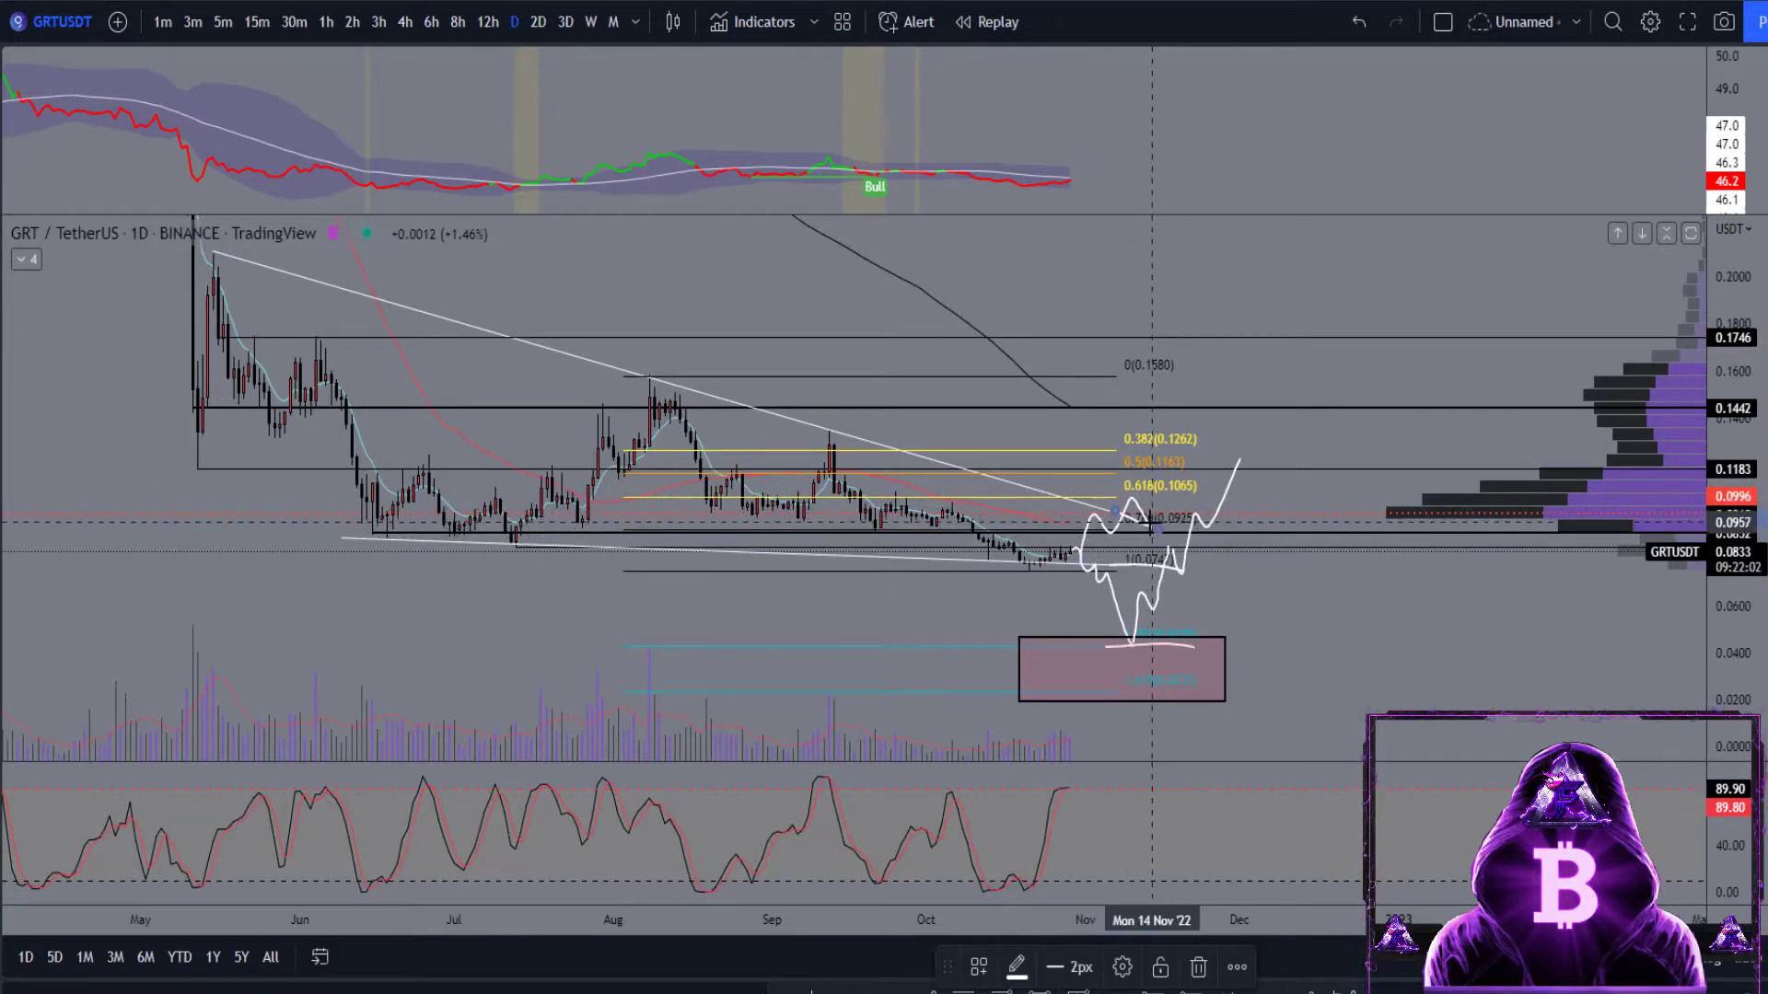
drag(1167, 450, 1212, 397)
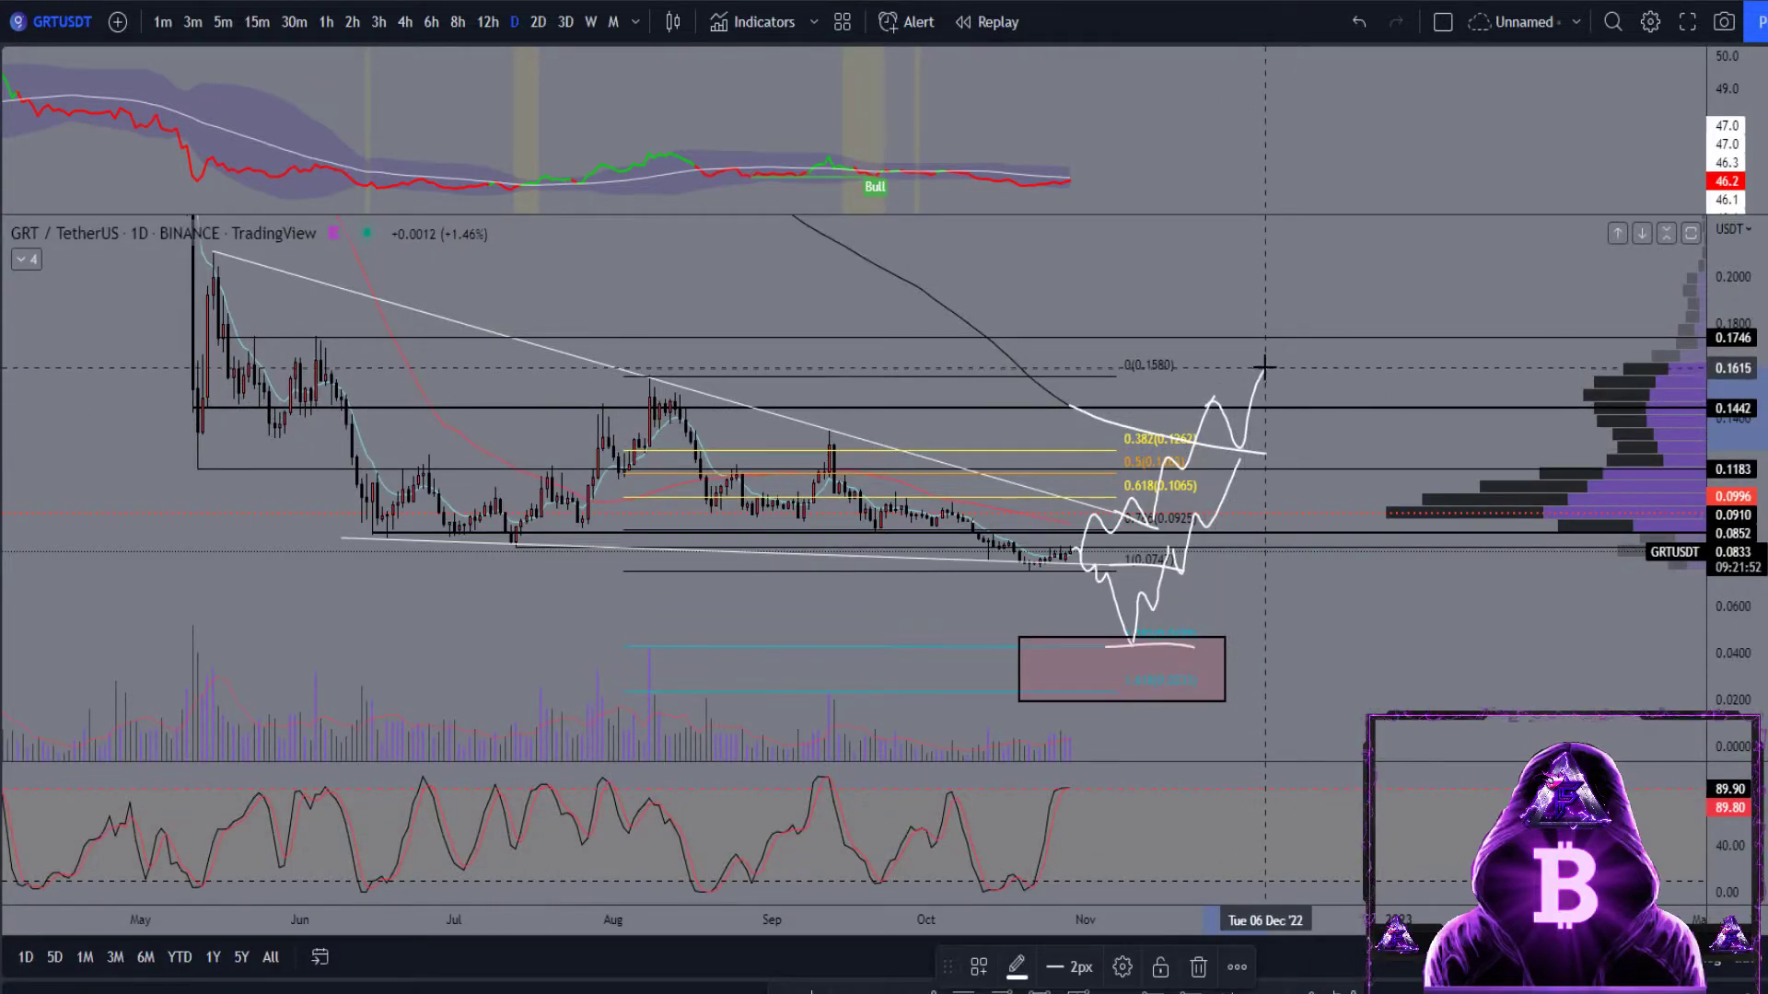
mouse_move(1340, 453)
mouse_down()
mouse_move(1373, 581)
mouse_move(1424, 674)
mouse_up()
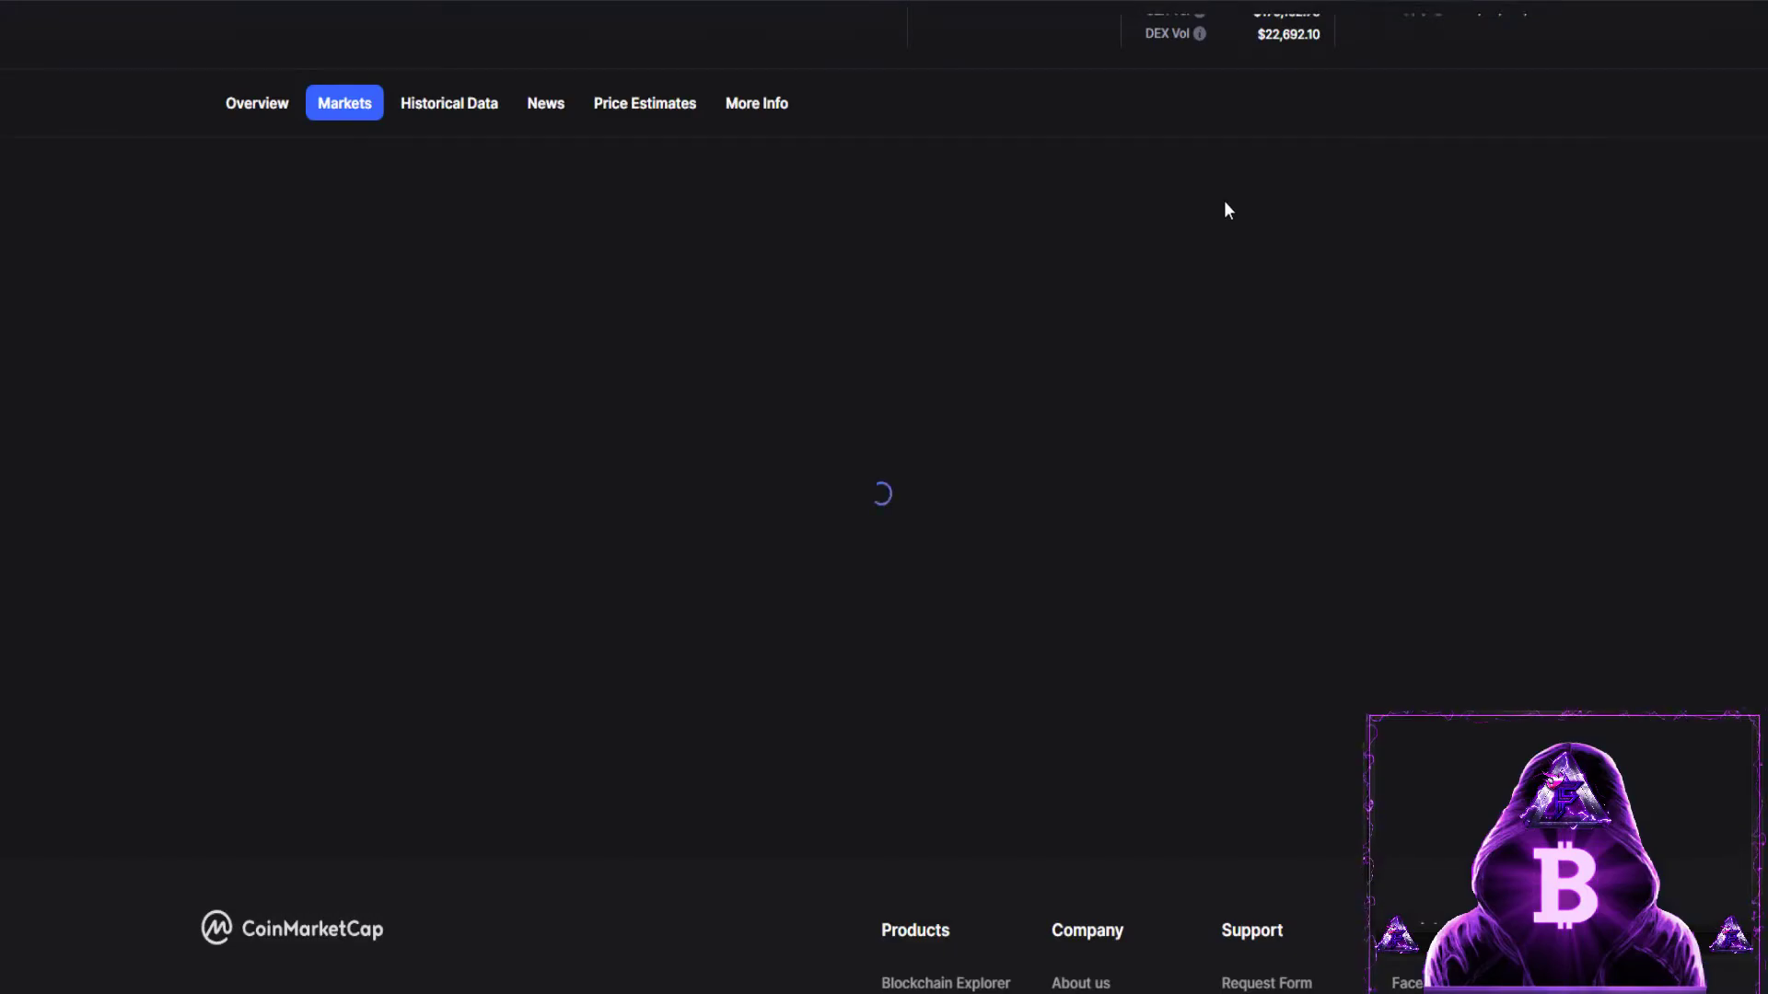
- Switch to CoinMarketCap, search for "grt" and open the page of The Graph
scroll(1223, 200, up, 6)
click(1378, 98)
text(grt)
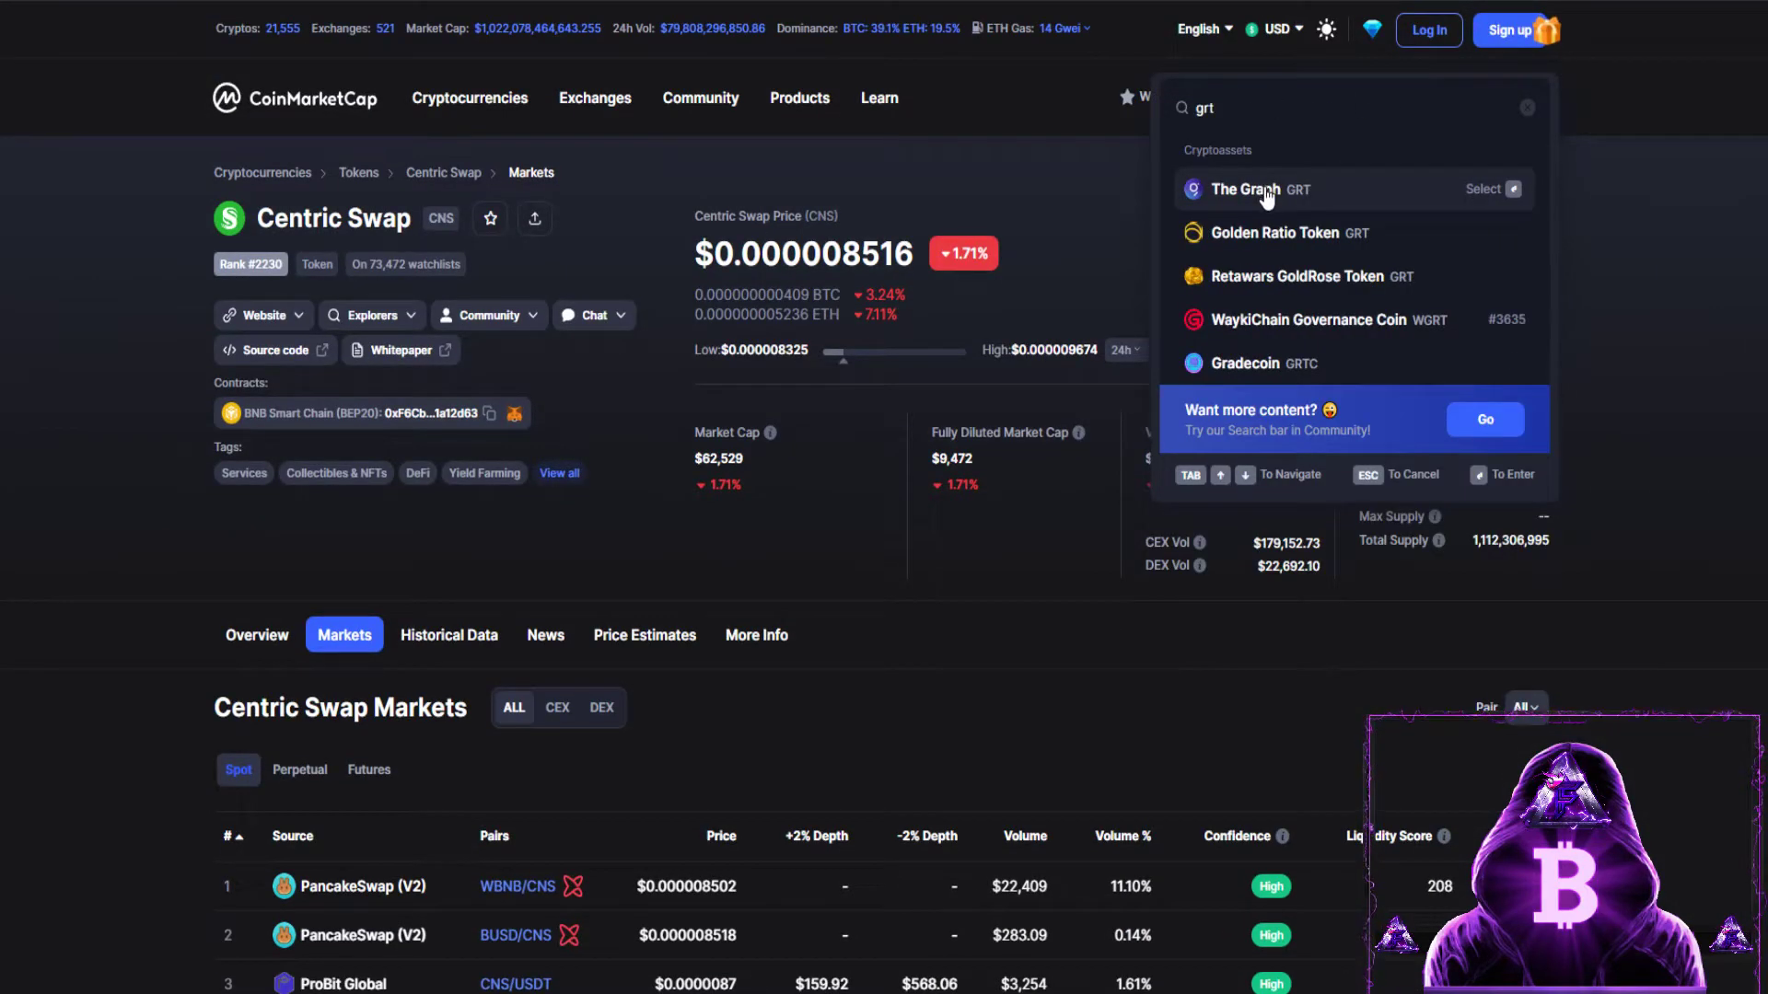
click(1259, 192)
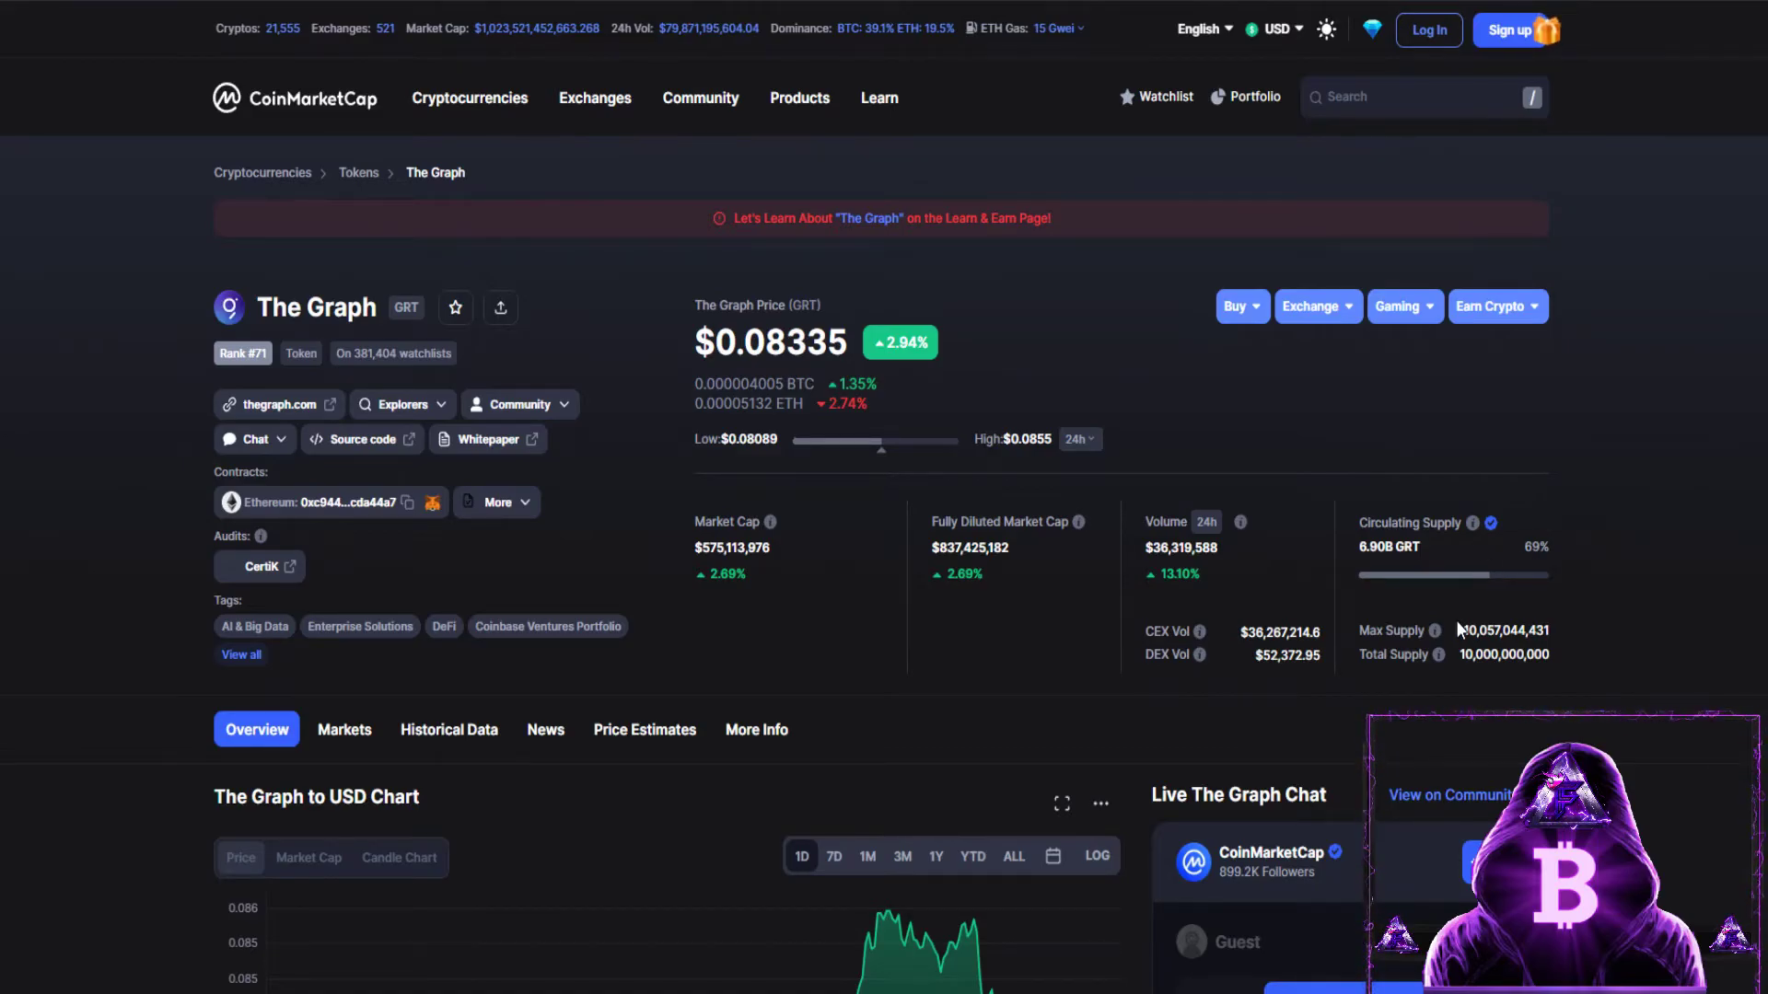
- Expand the GRT price statistics and highlight the all-time high and its percentage drop
scroll(1456, 623, down, 10)
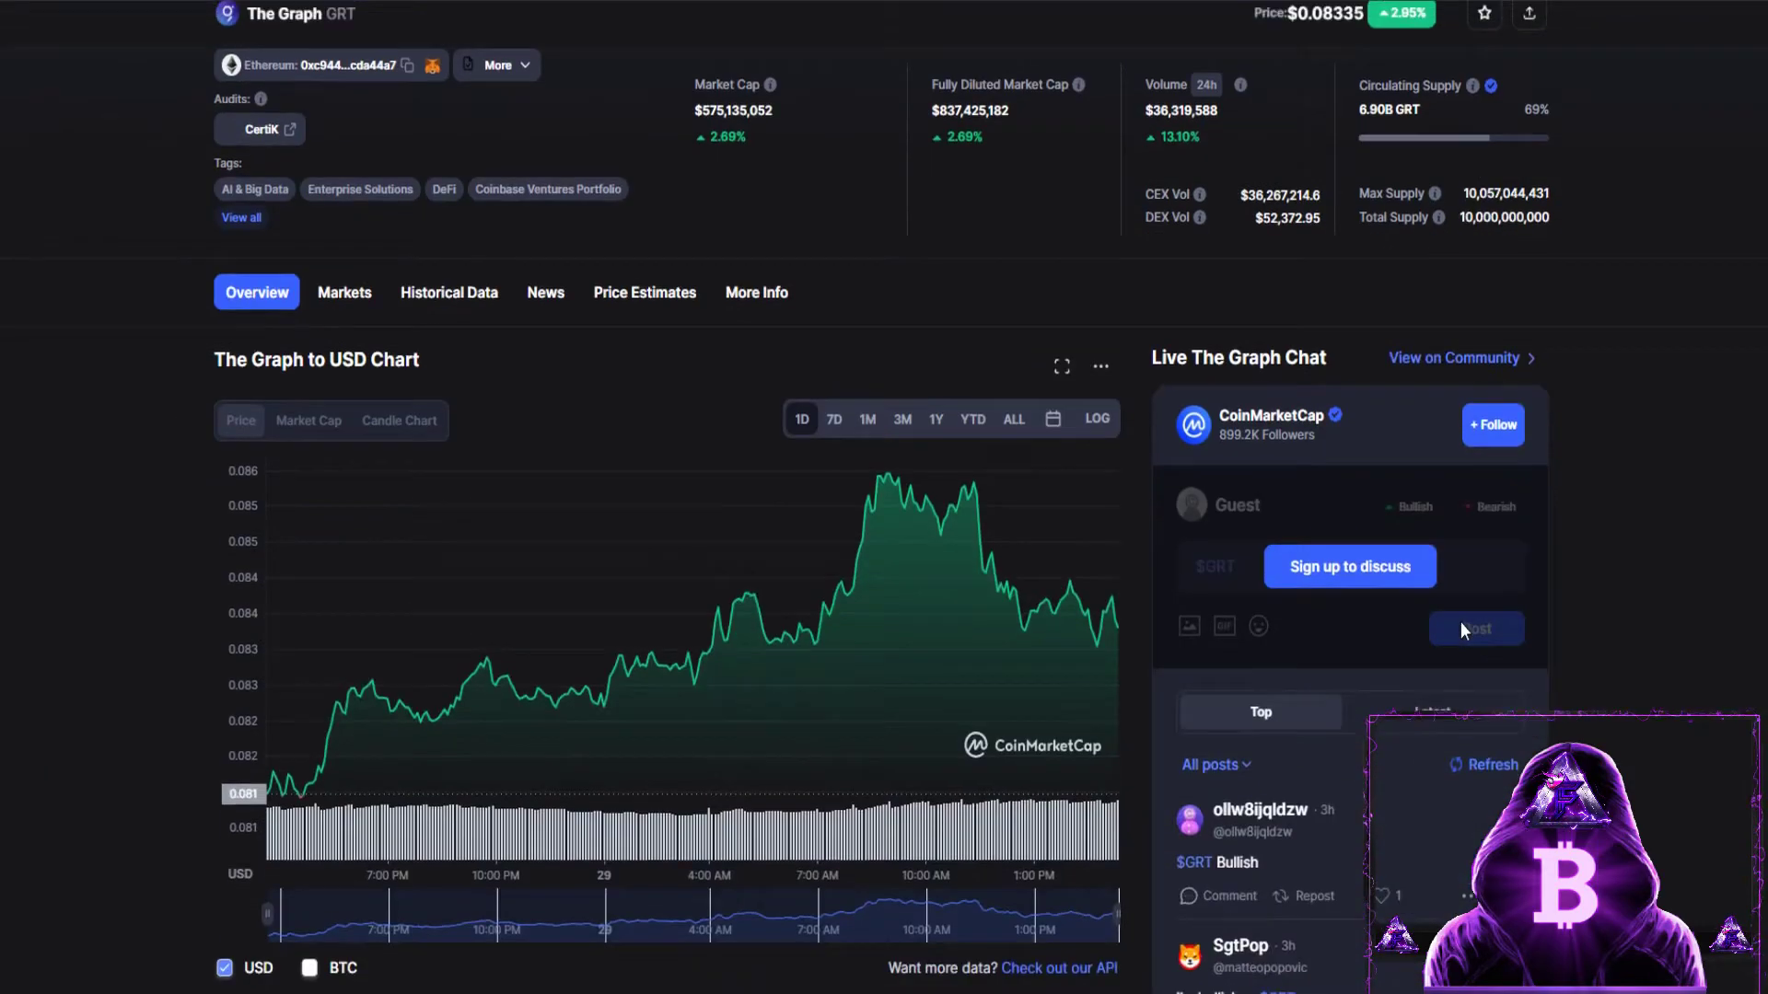
scroll(1455, 623, down, 7)
click(1344, 591)
scroll(1350, 633, down, 7)
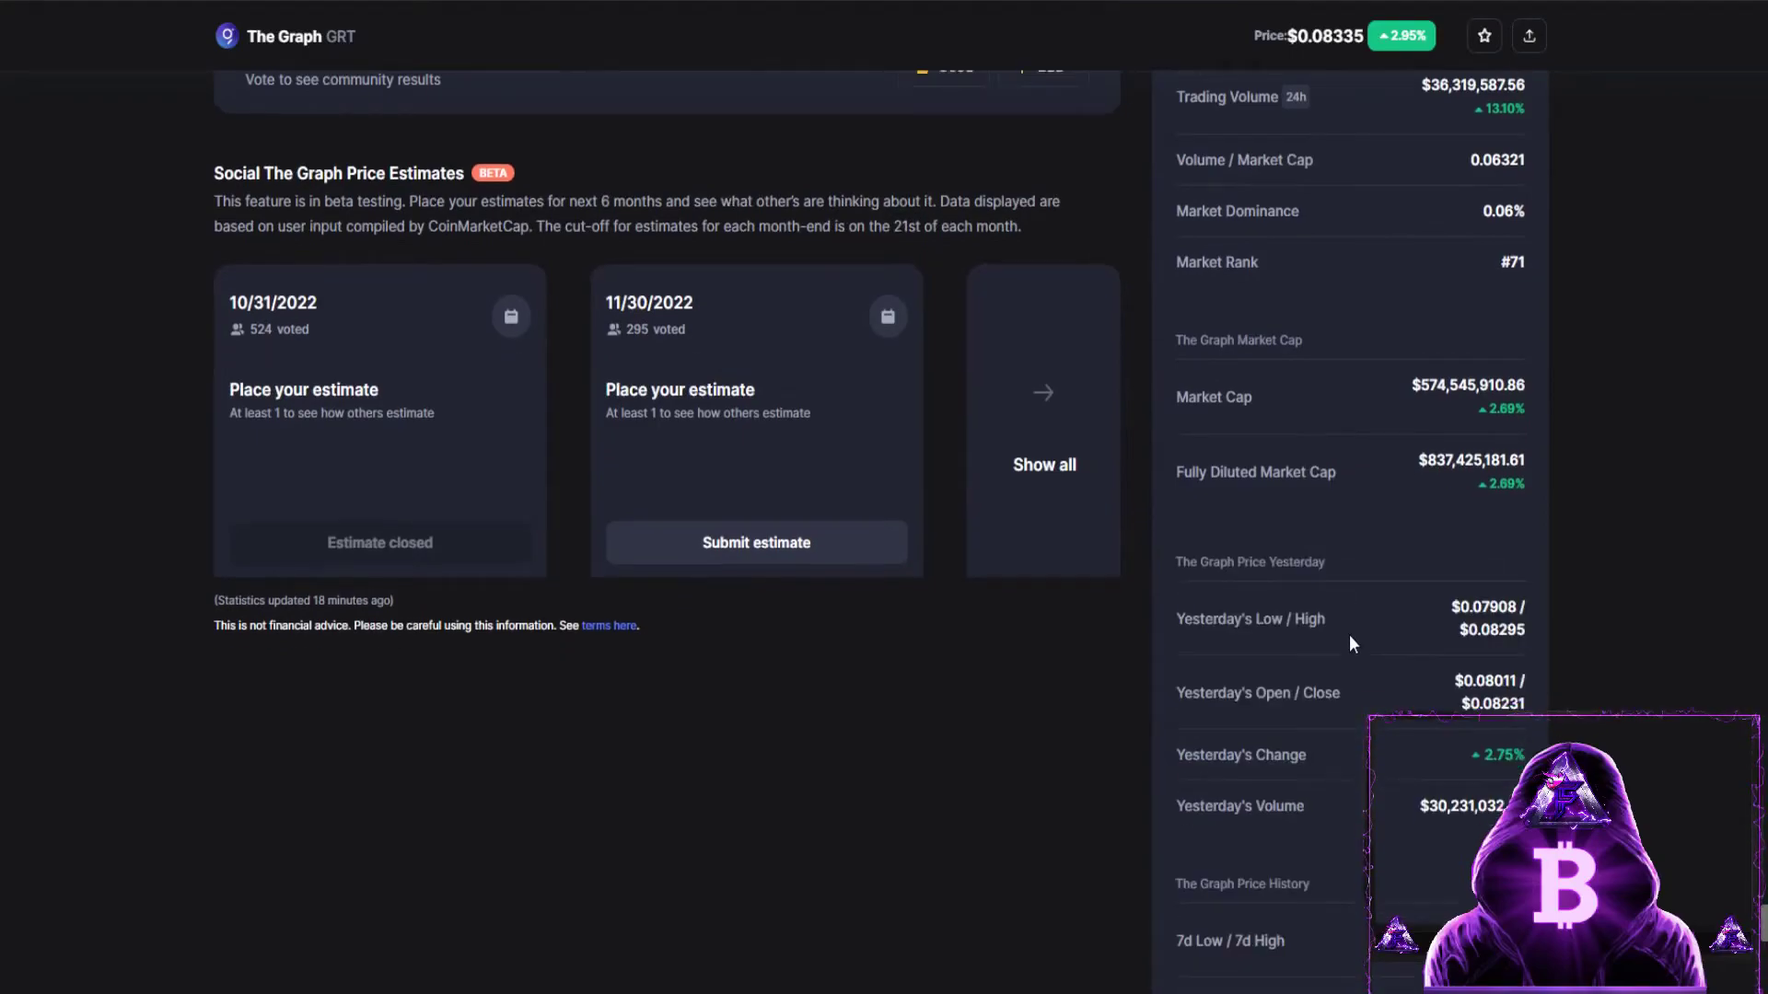
scroll(1350, 635, down, 2)
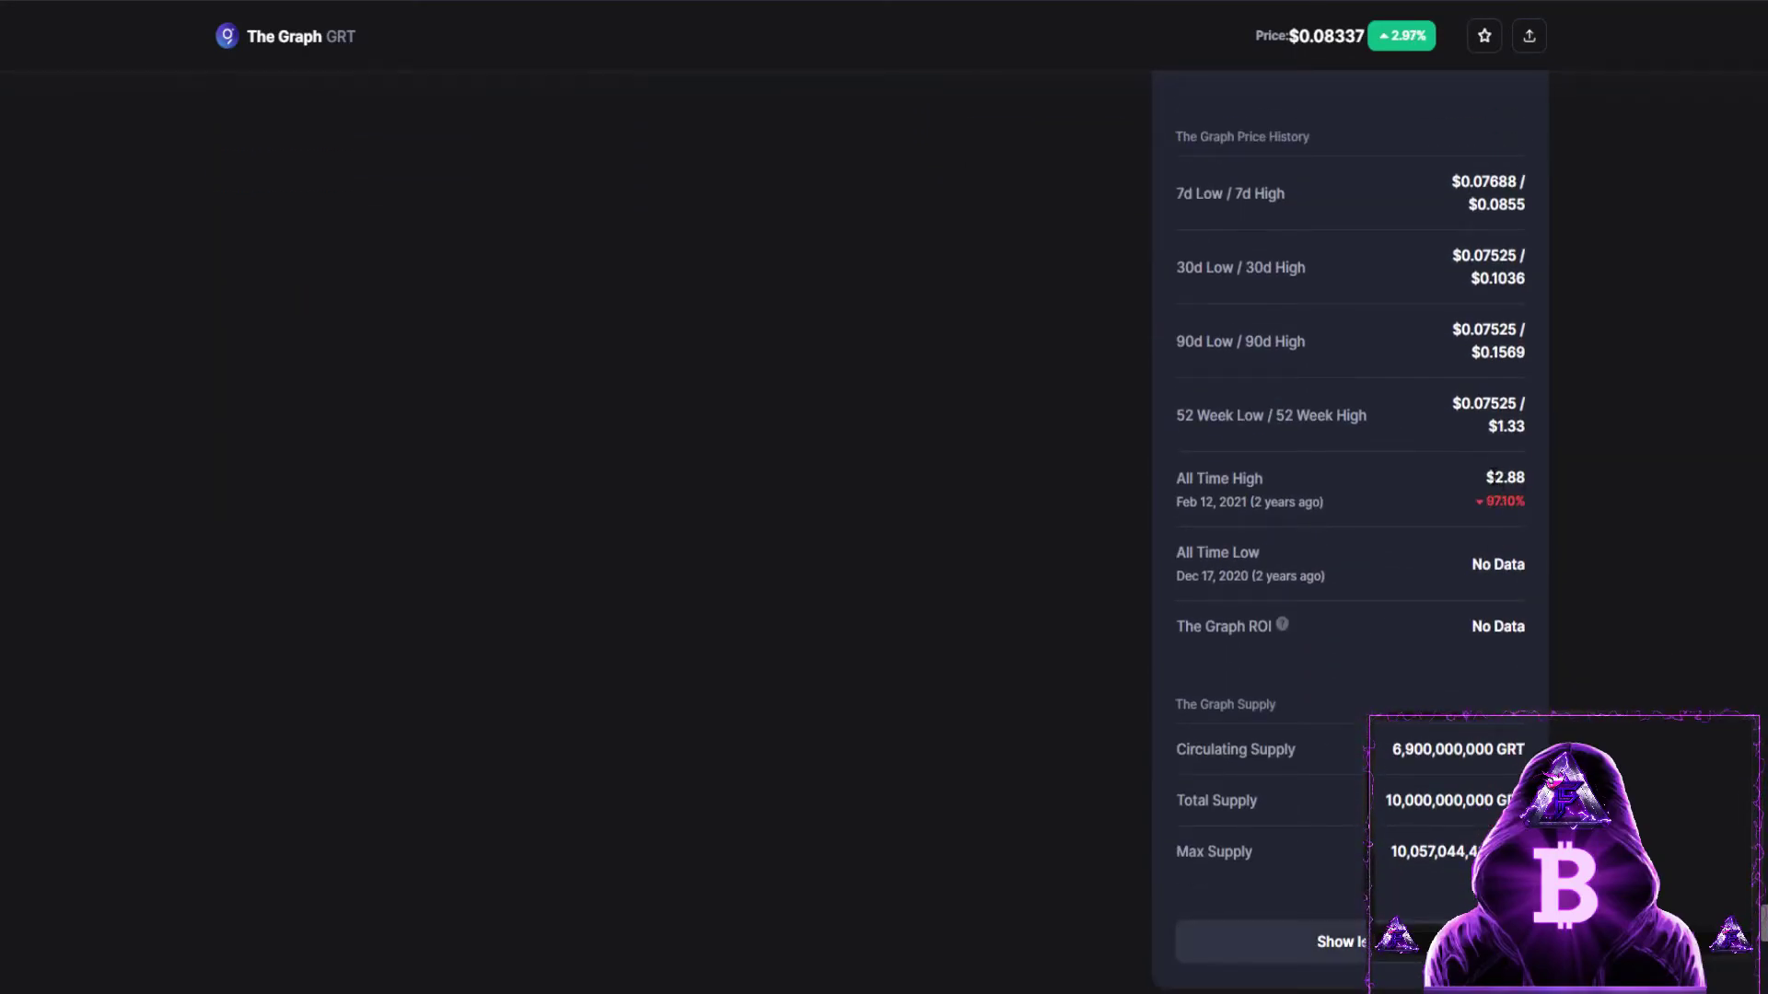
drag(1494, 478, 1531, 477)
click(1218, 509)
drag(1482, 503, 1507, 503)
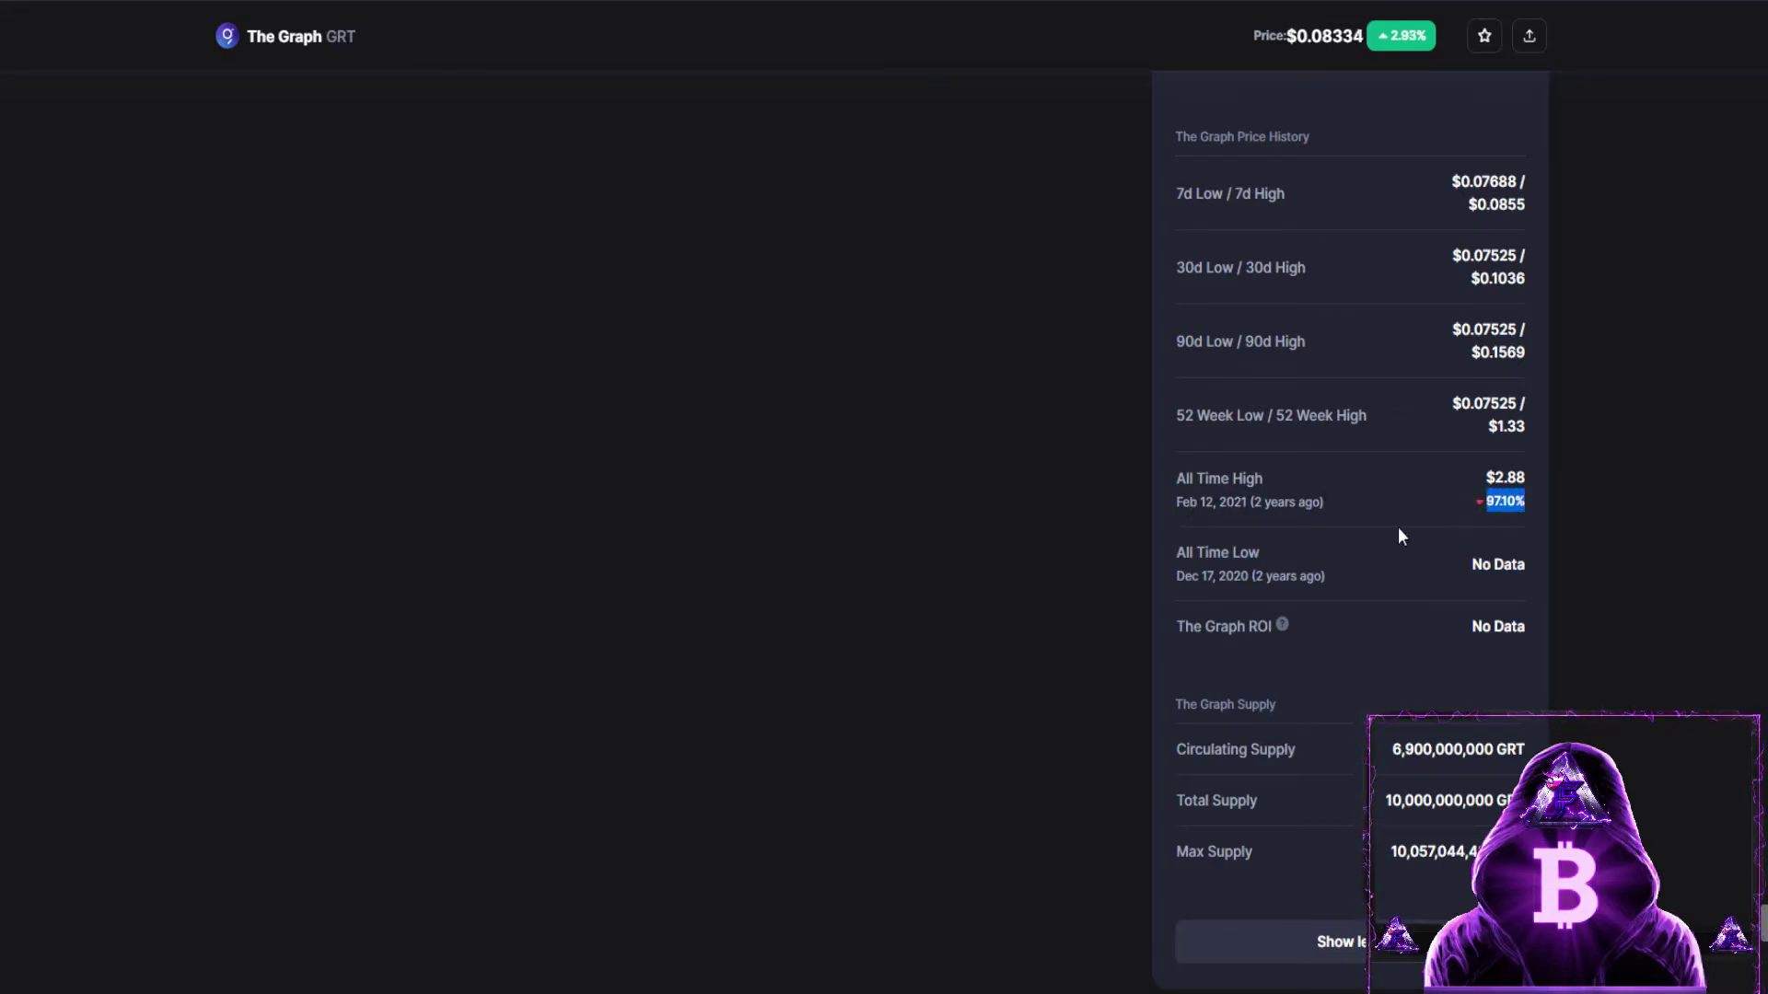
- Expand the "What Is The Graph (GRT)?" description and read through the project's background, uniqueness and supply
scroll(993, 586, up, 4)
scroll(992, 590, up, 9)
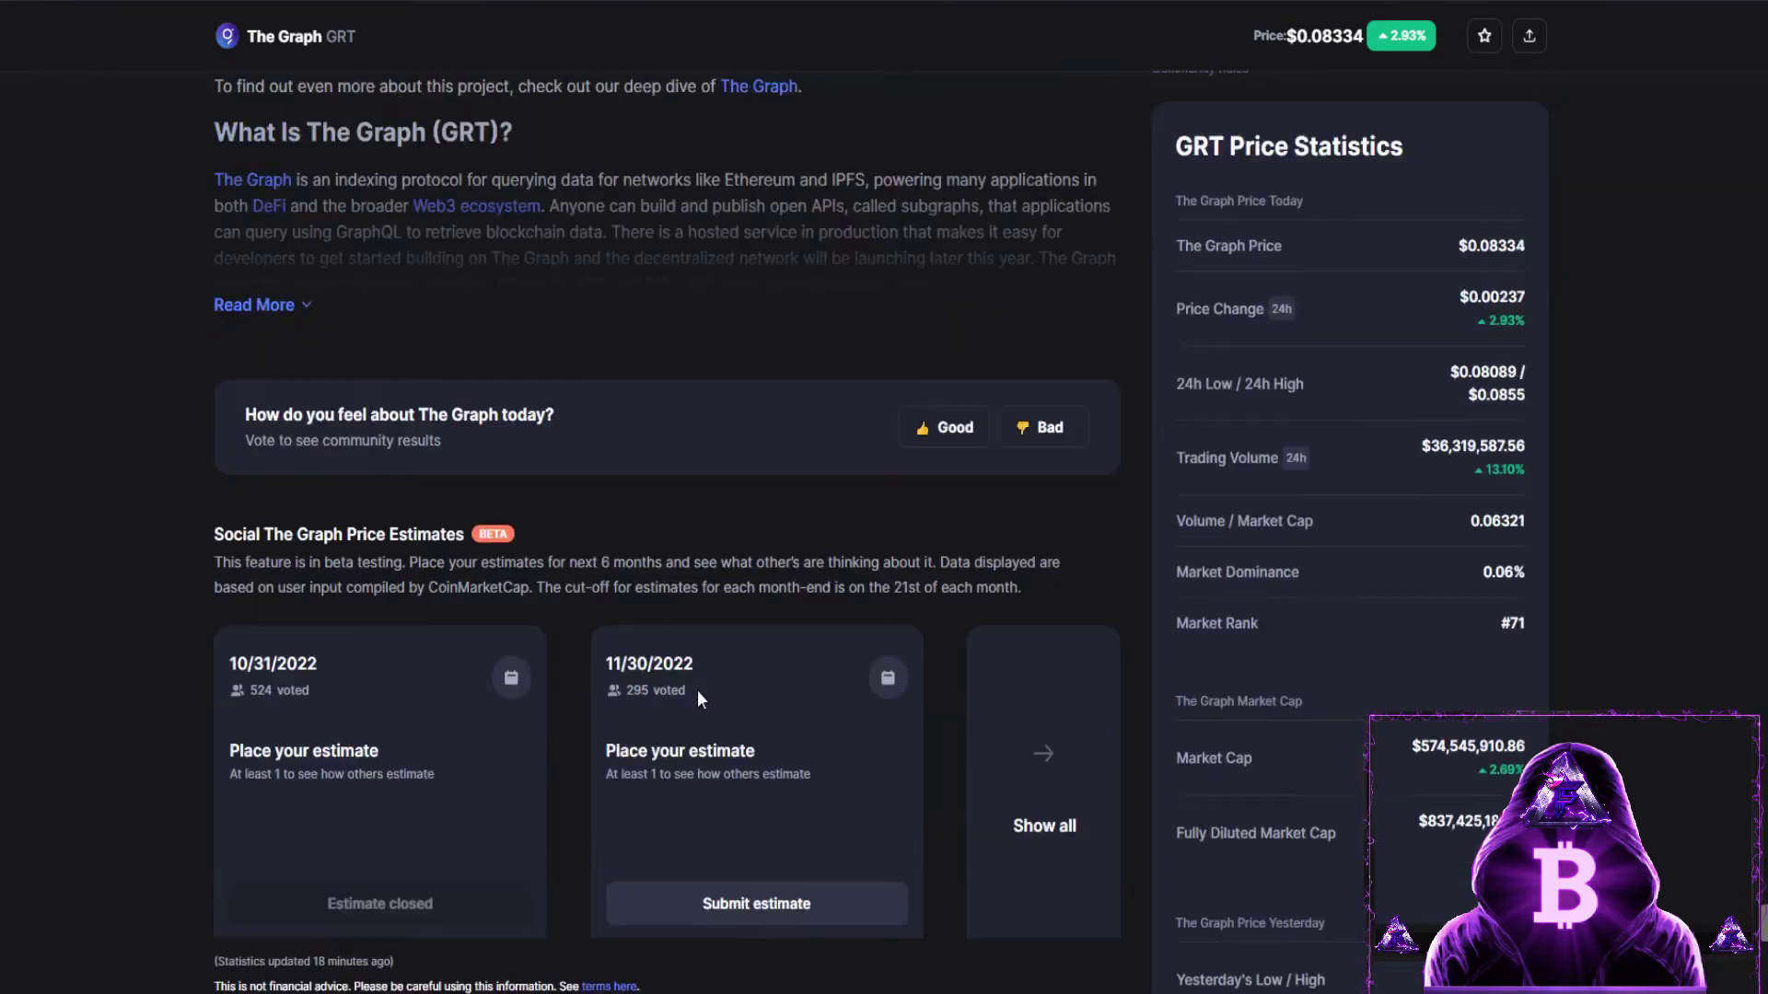
scroll(417, 503, down, 13)
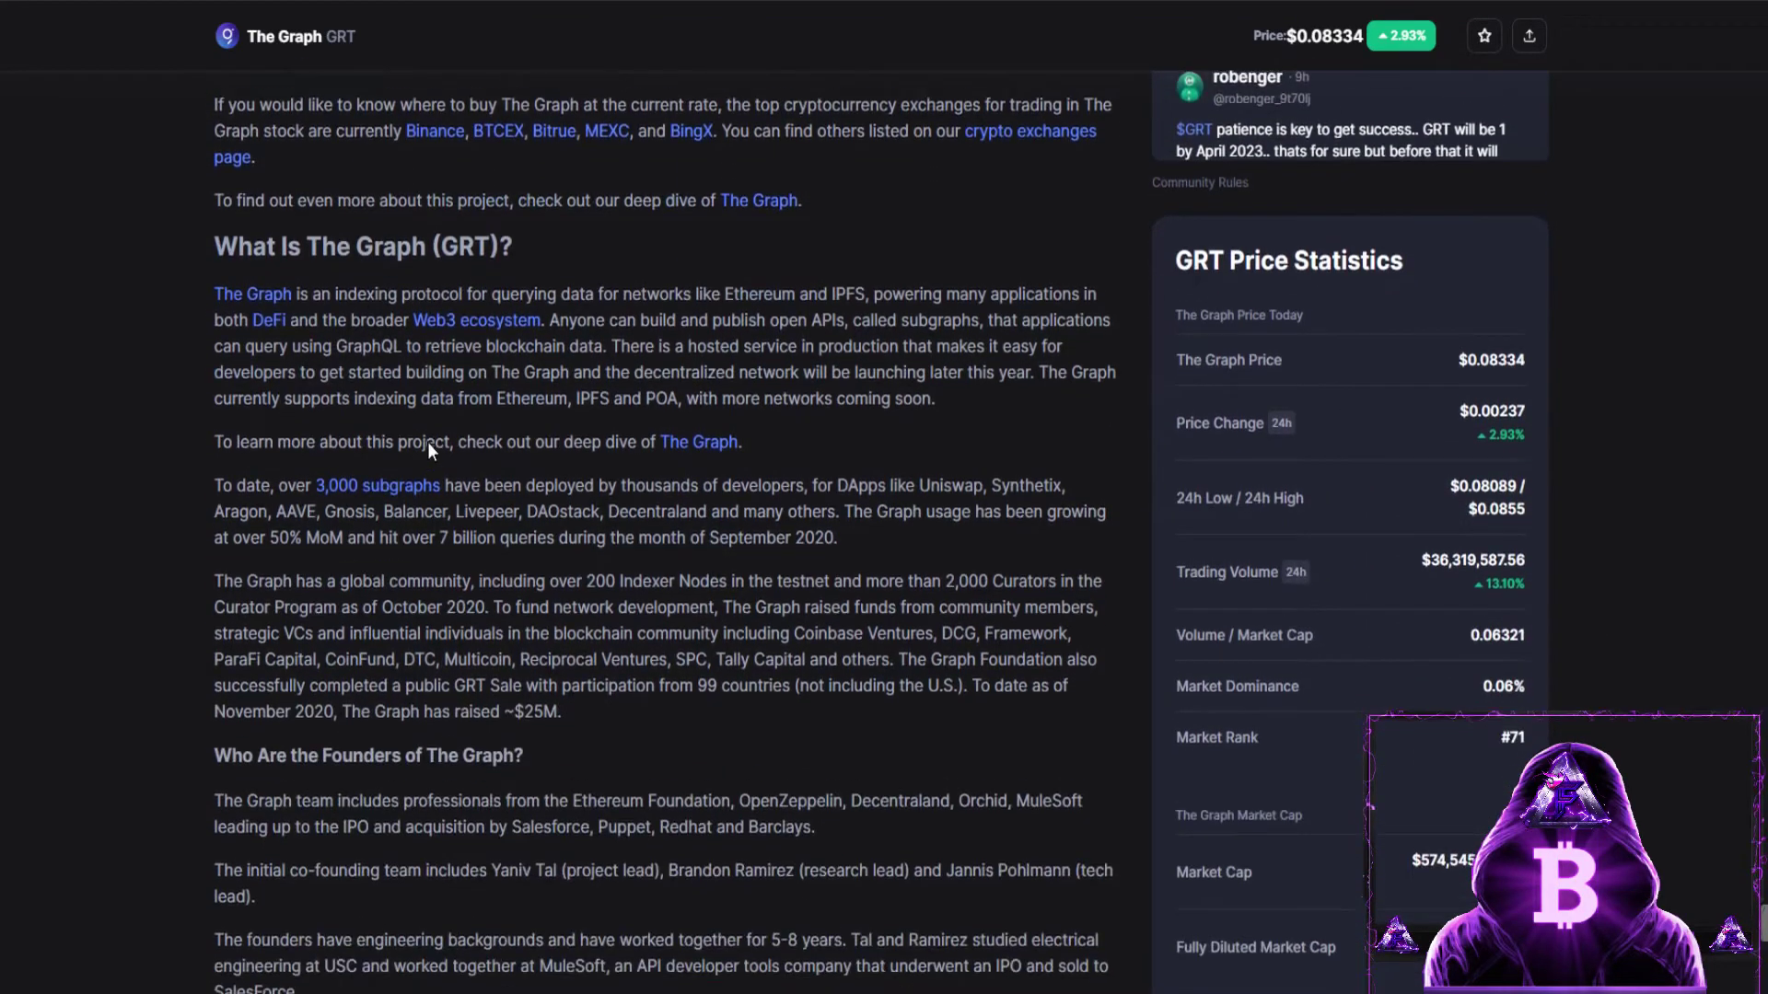
scroll(418, 504, down, 4)
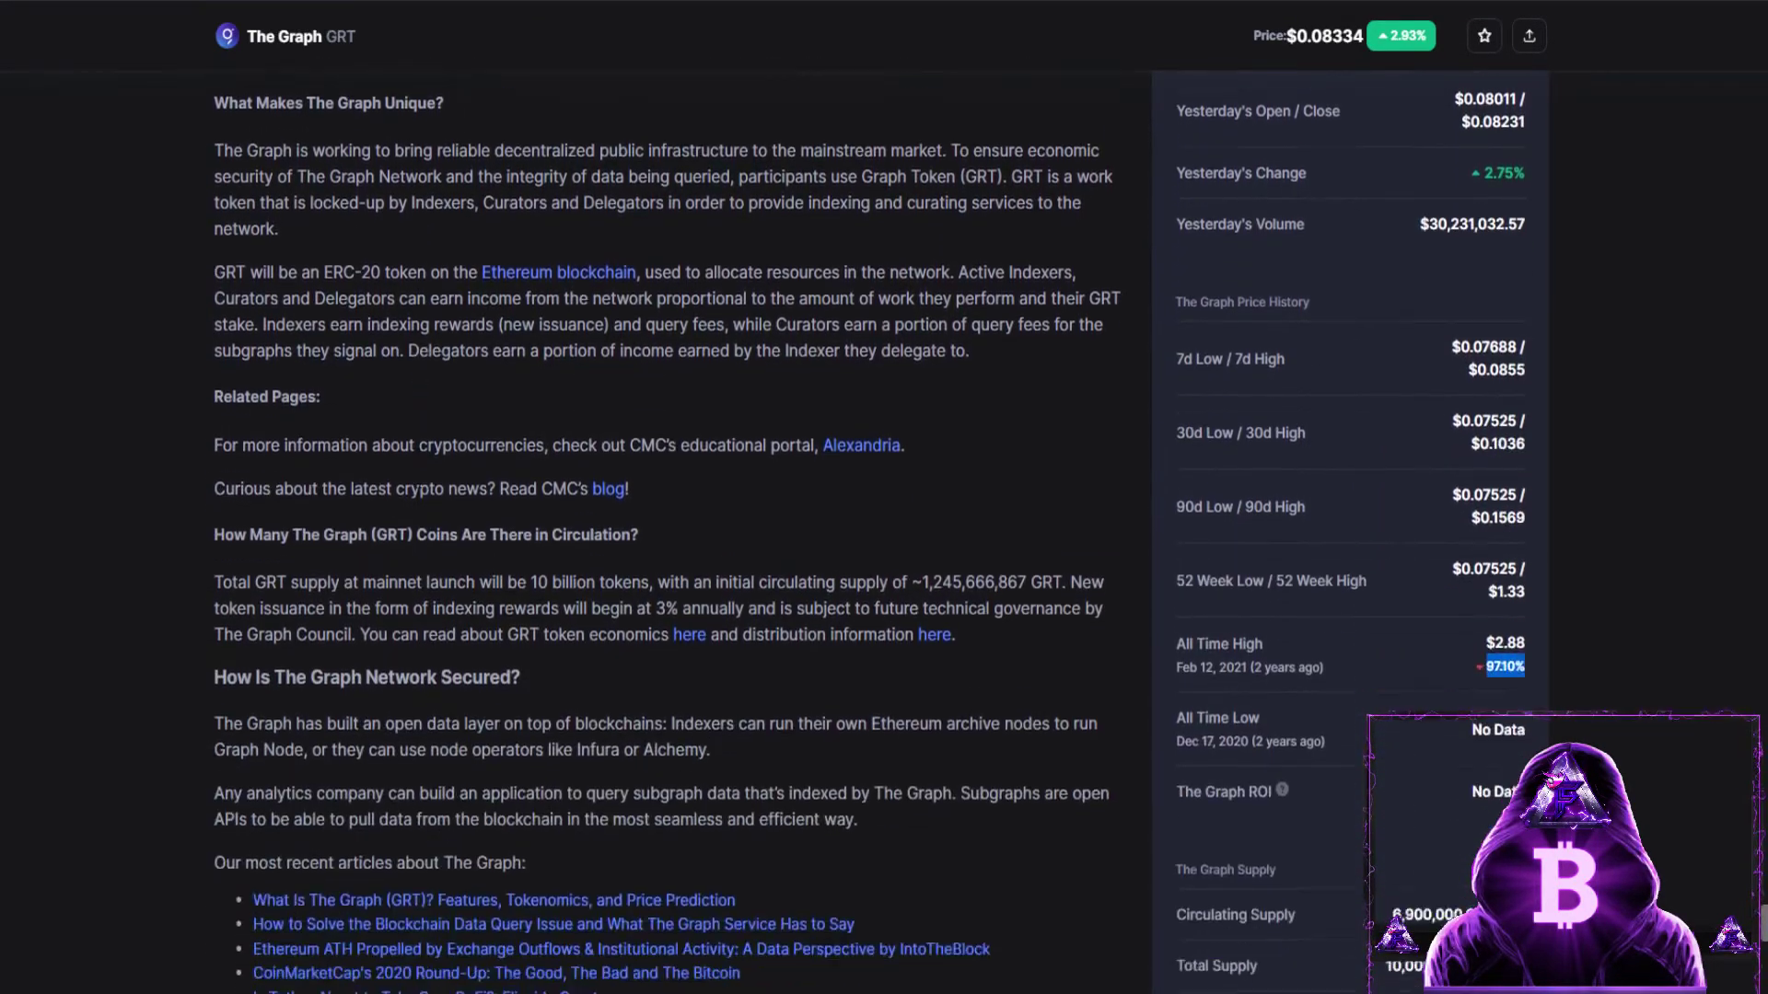
- Open The Graph's official website from the coin page and look through its home page
scroll(82, 656, up, 20)
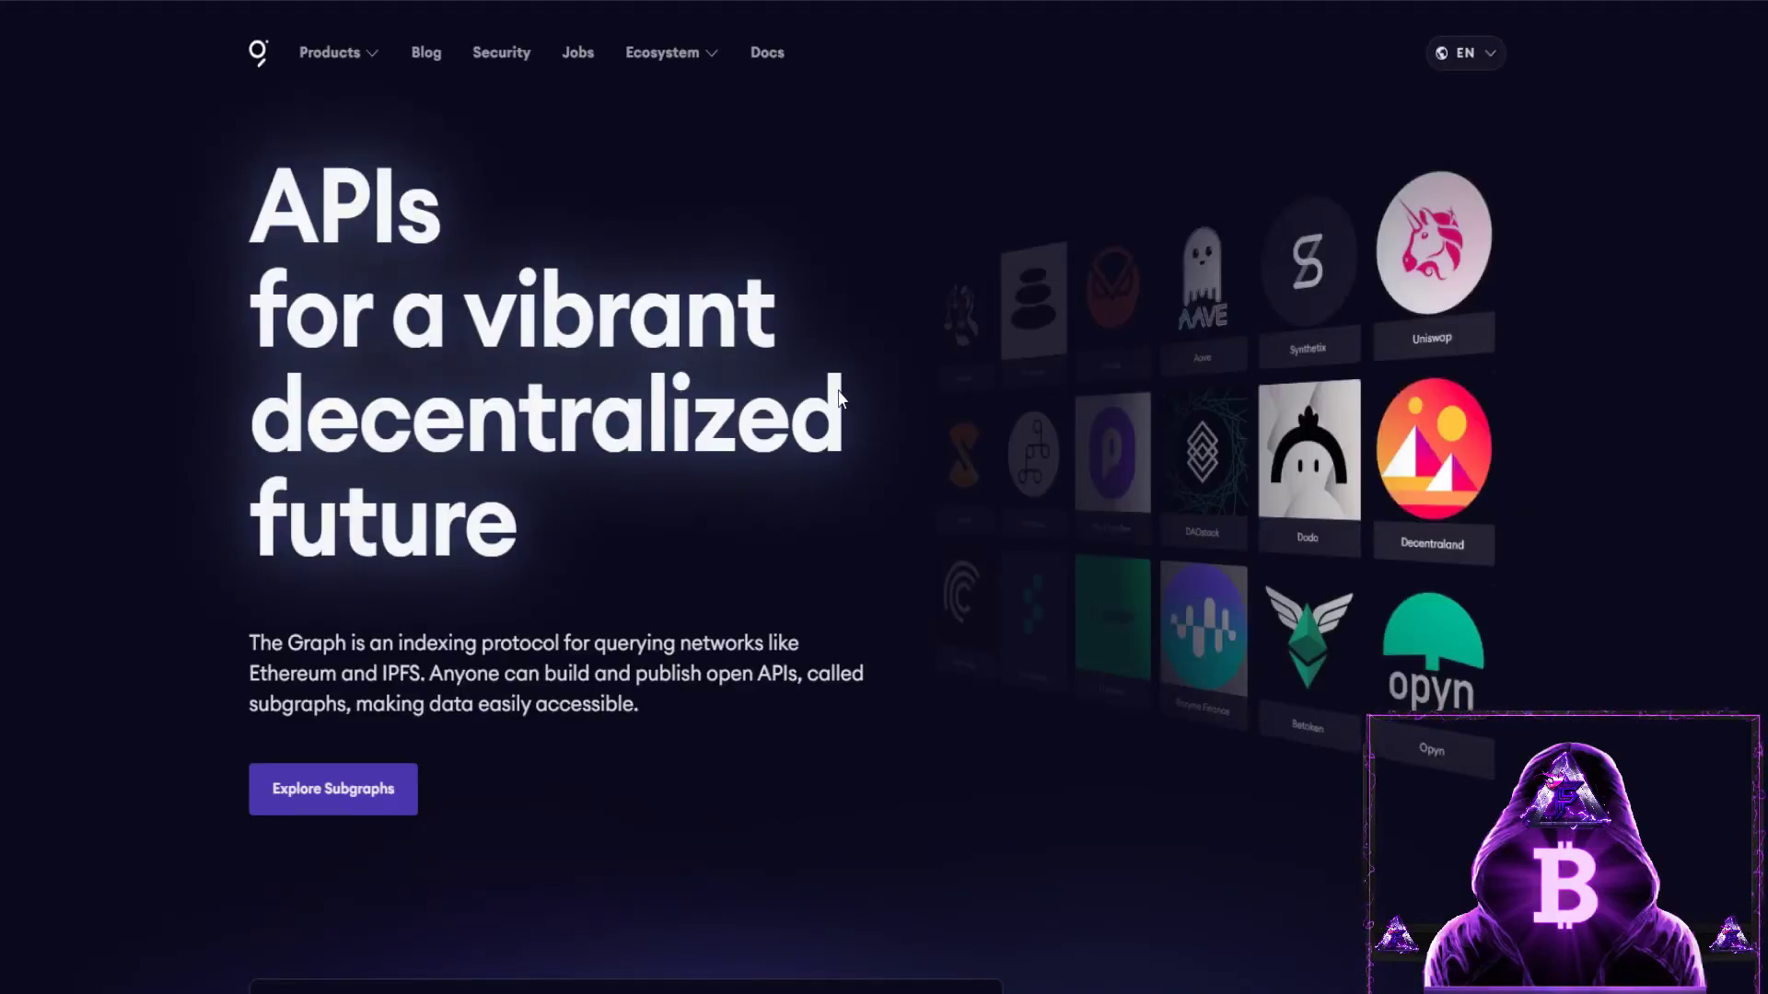
scroll(831, 617, down, 15)
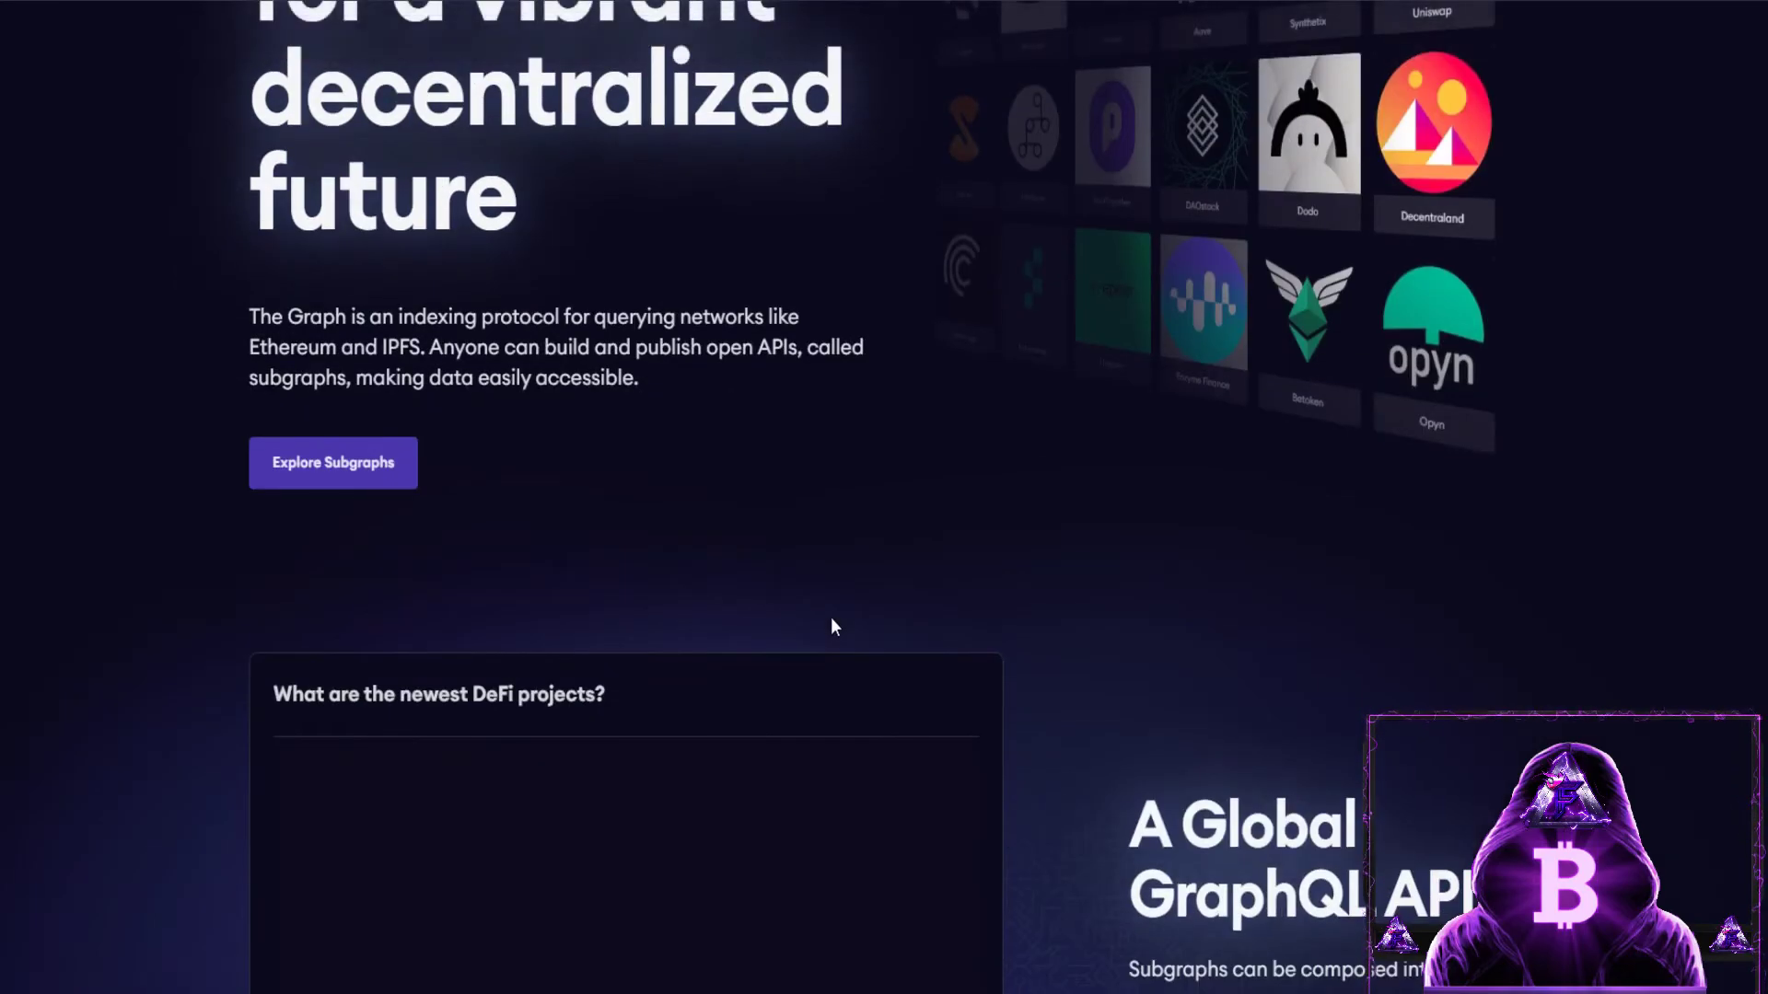
scroll(832, 618, down, 12)
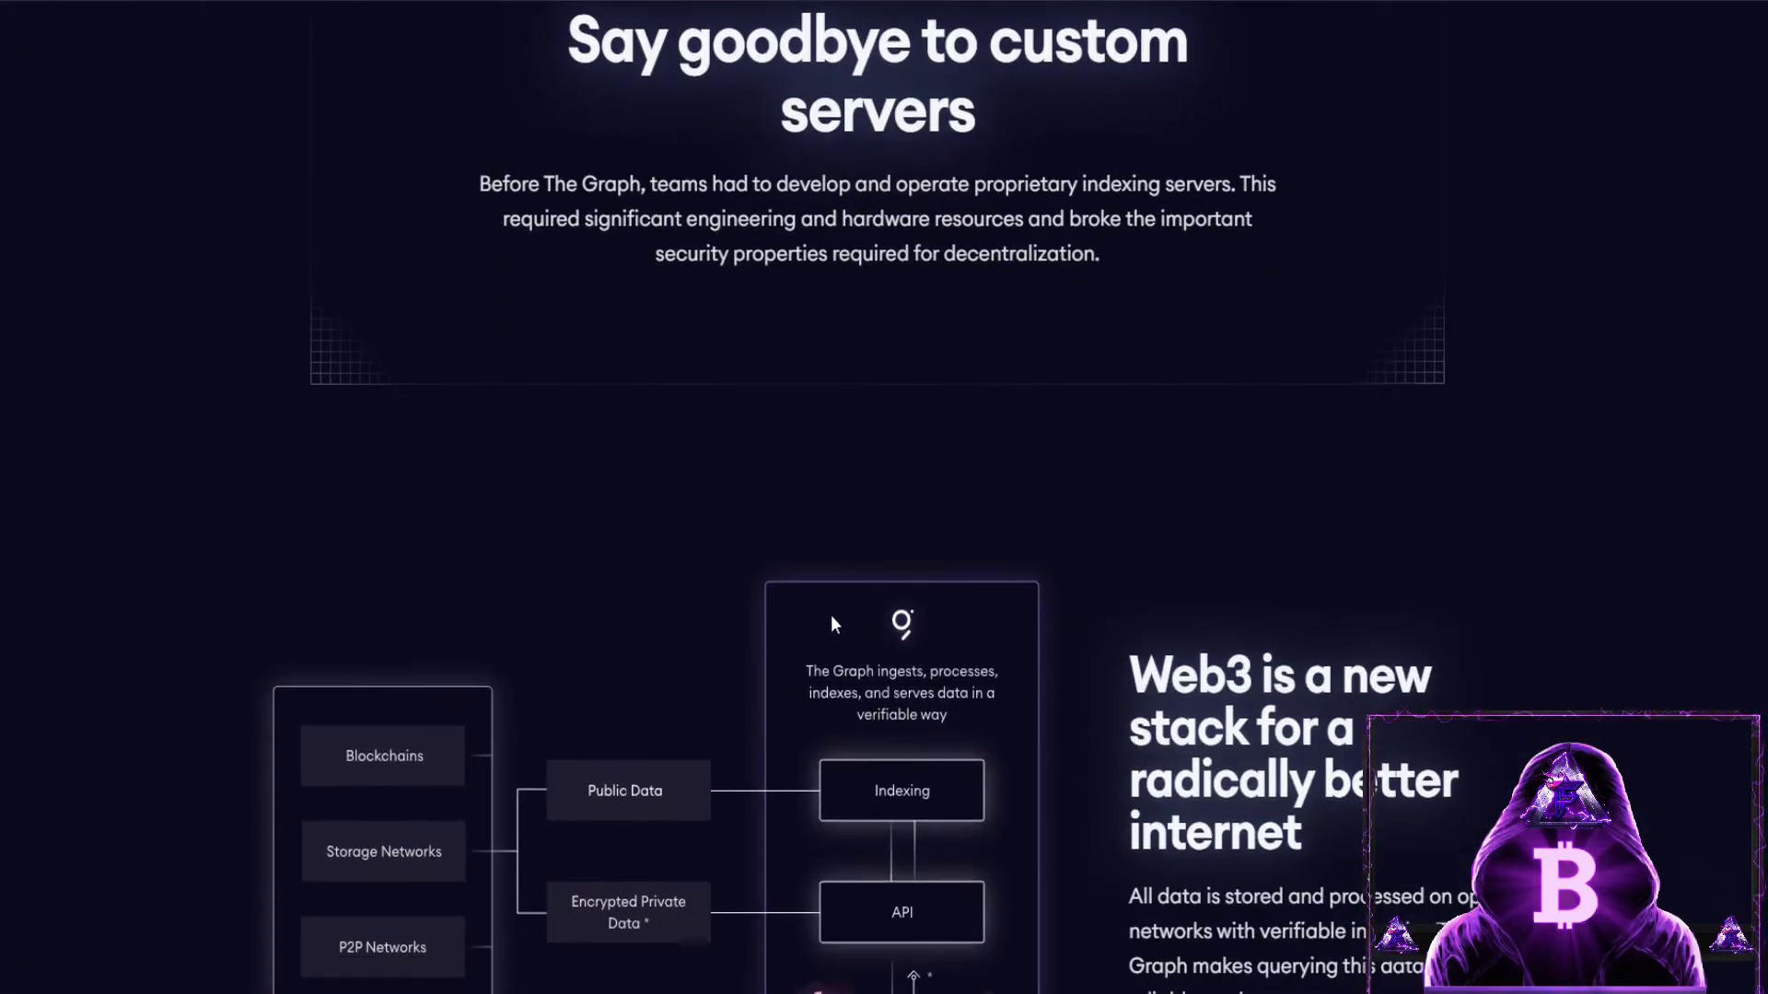
scroll(832, 622, down, 1)
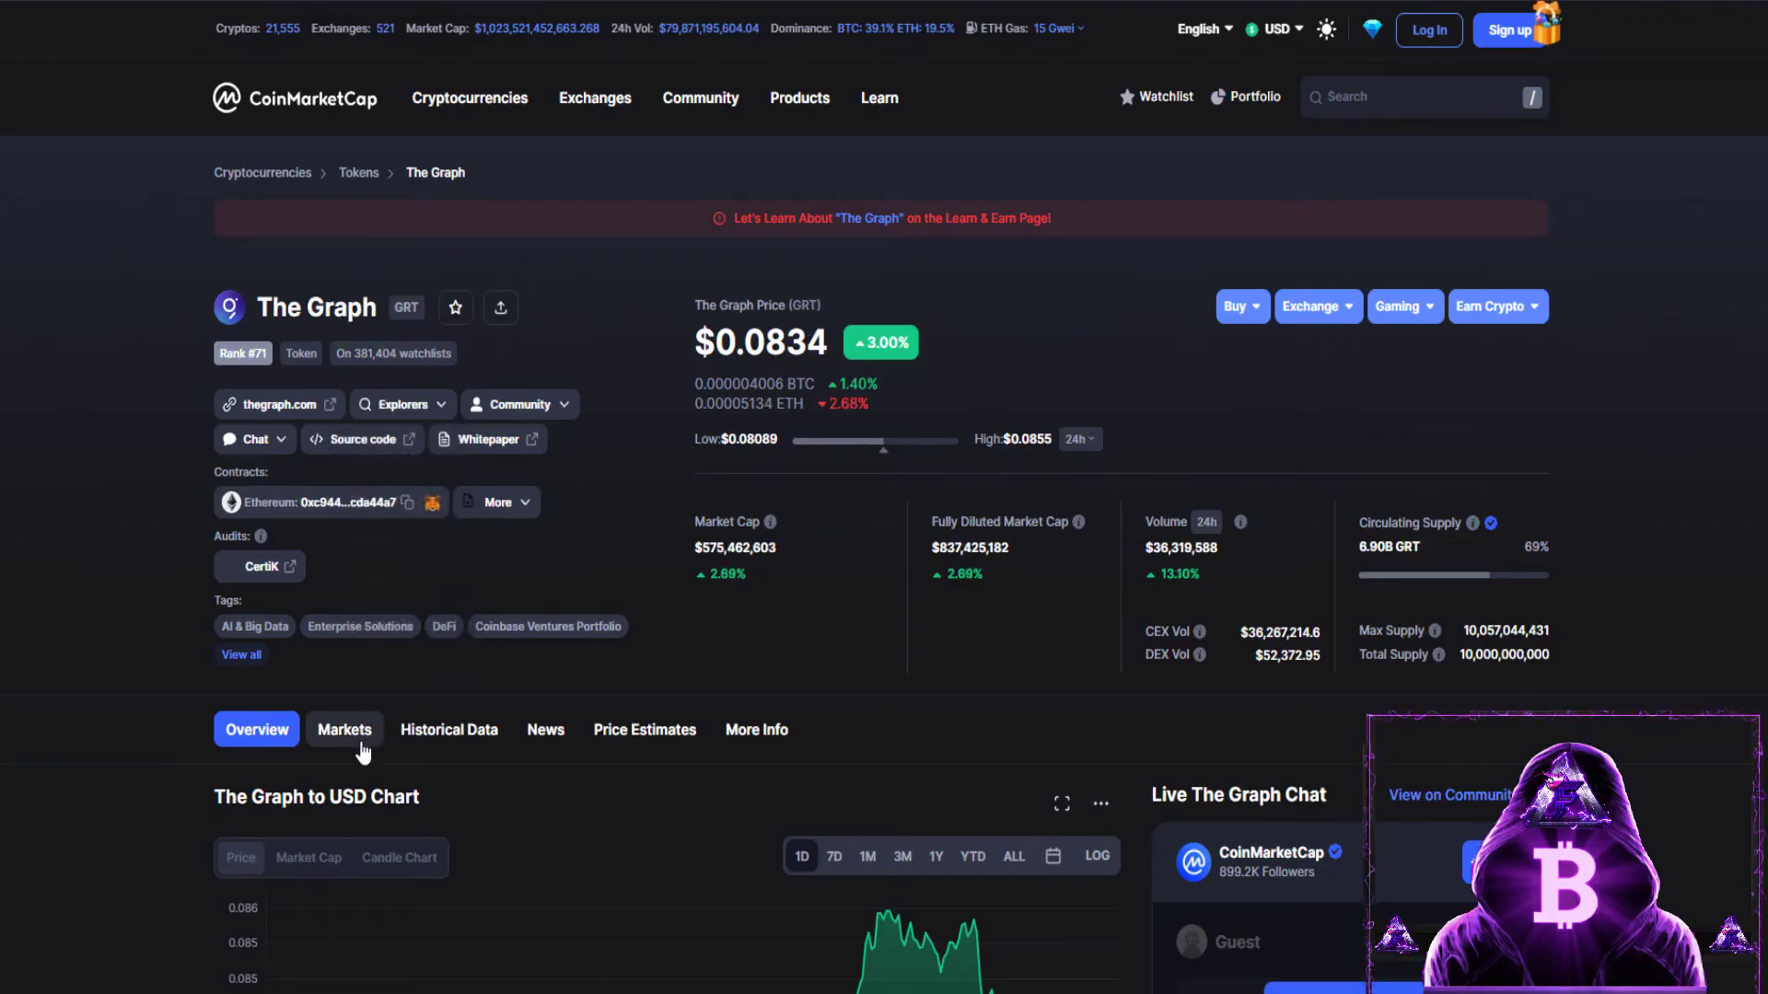
- Return to The Graph's CoinMarketCap page and open its list of exchange markets
click(357, 737)
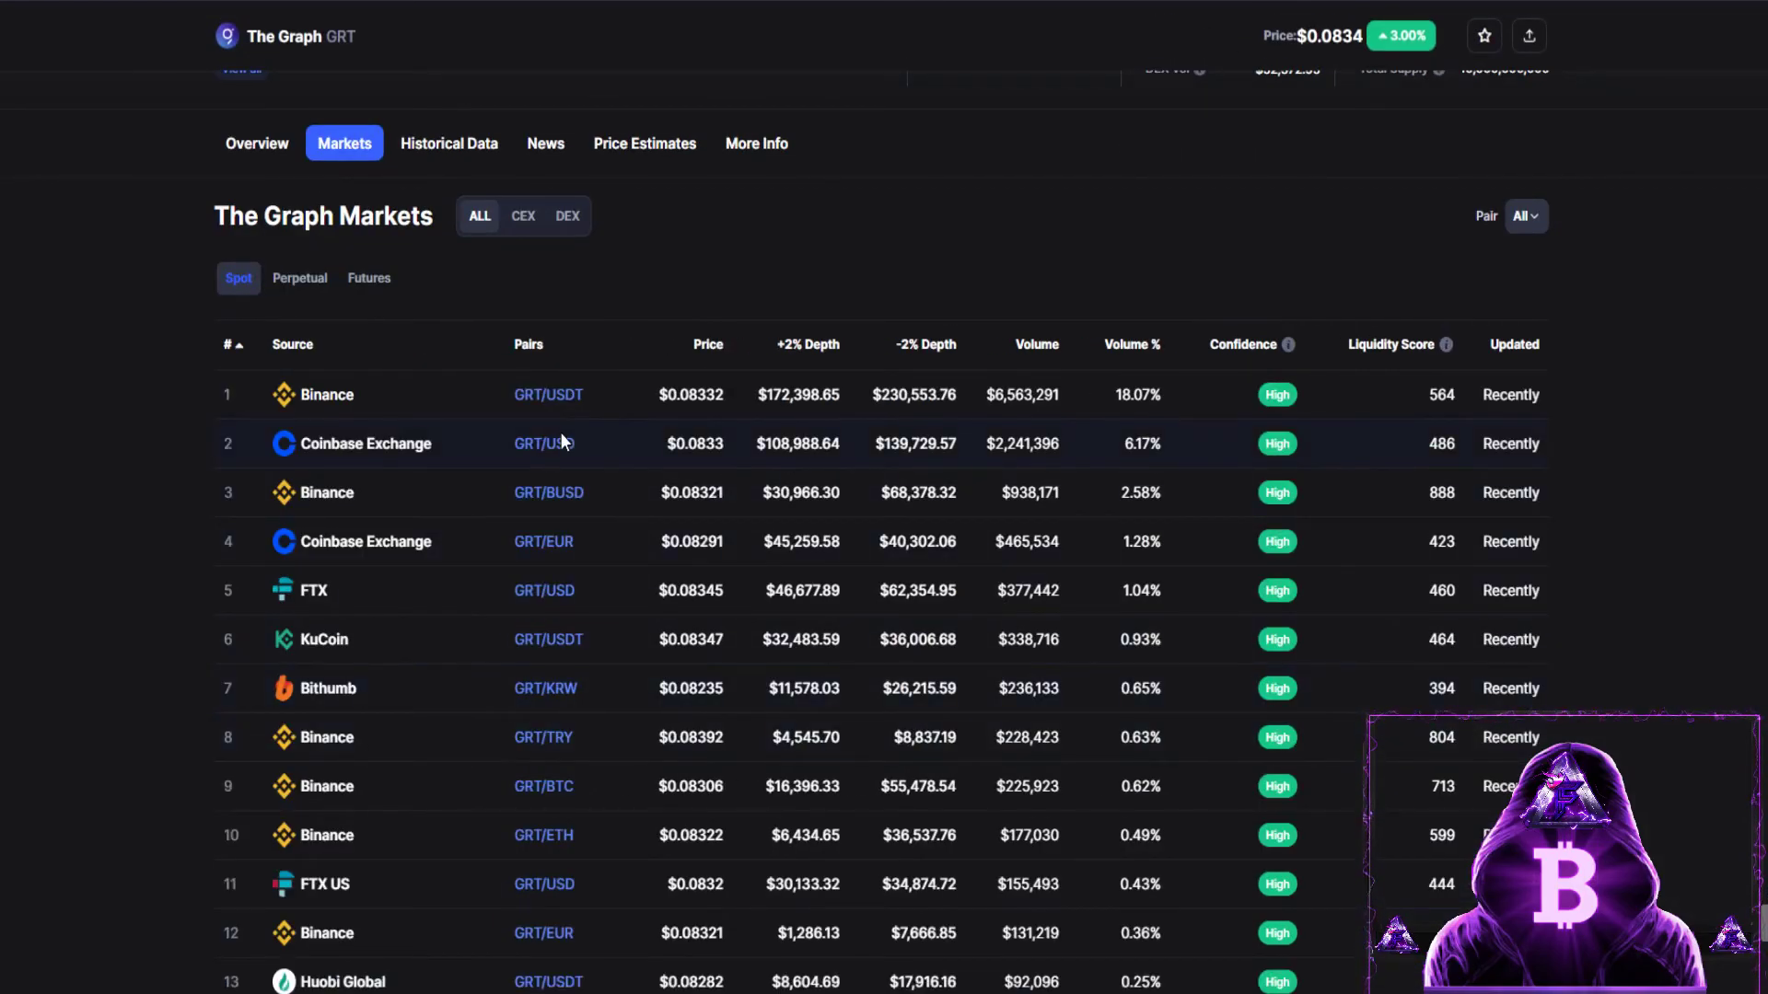